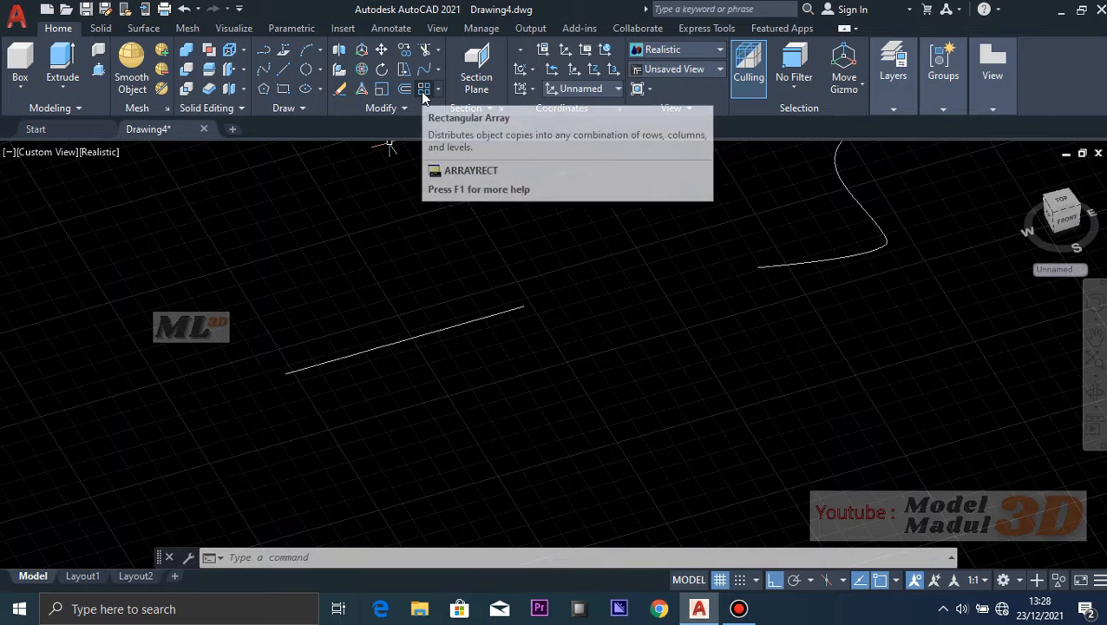
# - Offset the straight line by a distance of 10 towards its upper side
pyautogui.moveTo(487, 217); pyautogui.dragTo(565, 239, button='middle')
pyautogui.scroll(-2, 642, 261)
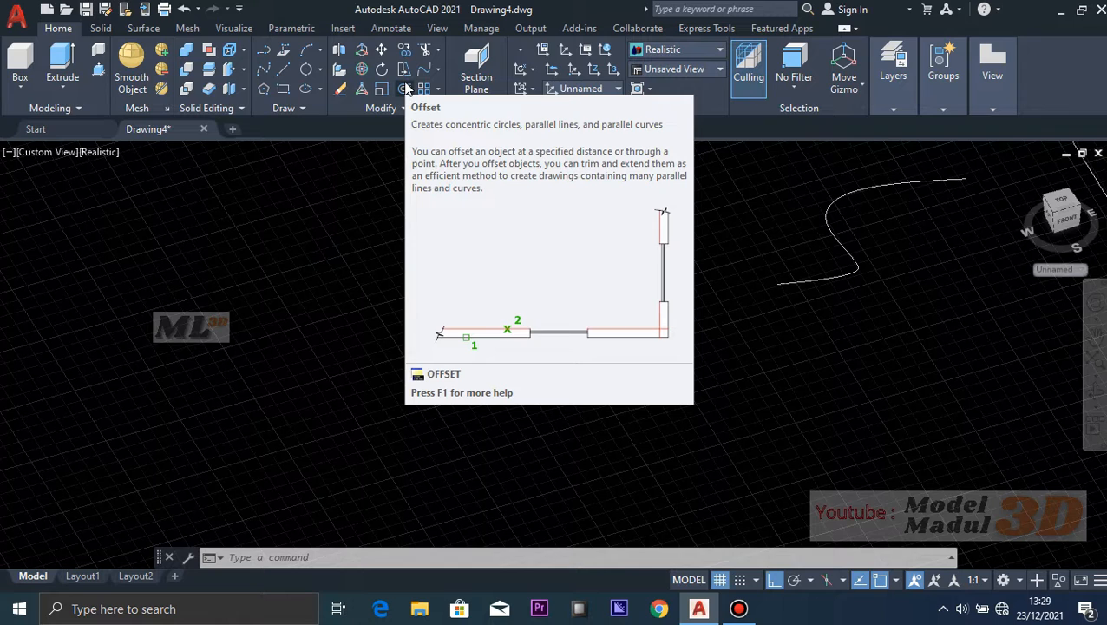
pyautogui.moveTo(618, 234); pyautogui.dragTo(544, 274, button='middle')
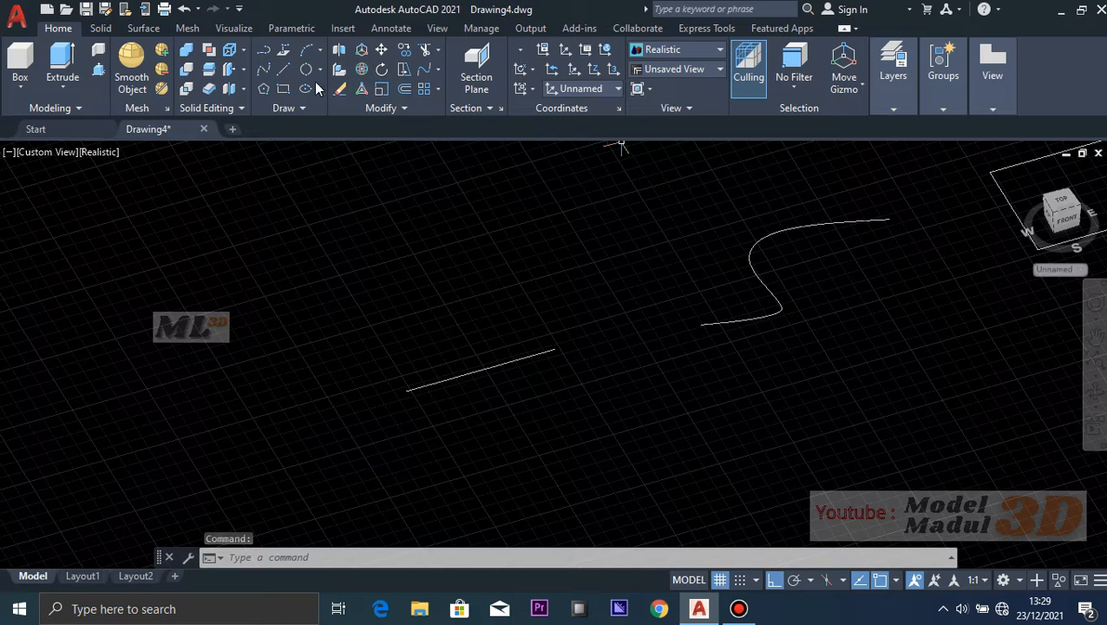
pyautogui.click(406, 88)
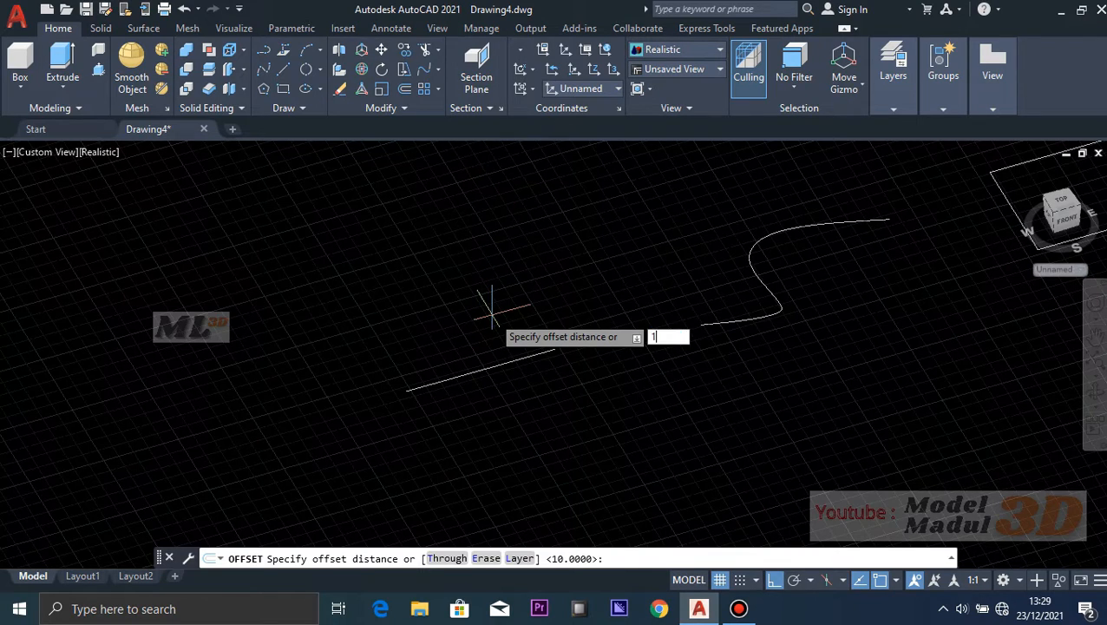
pyautogui.write('10')
pyautogui.press('Return')
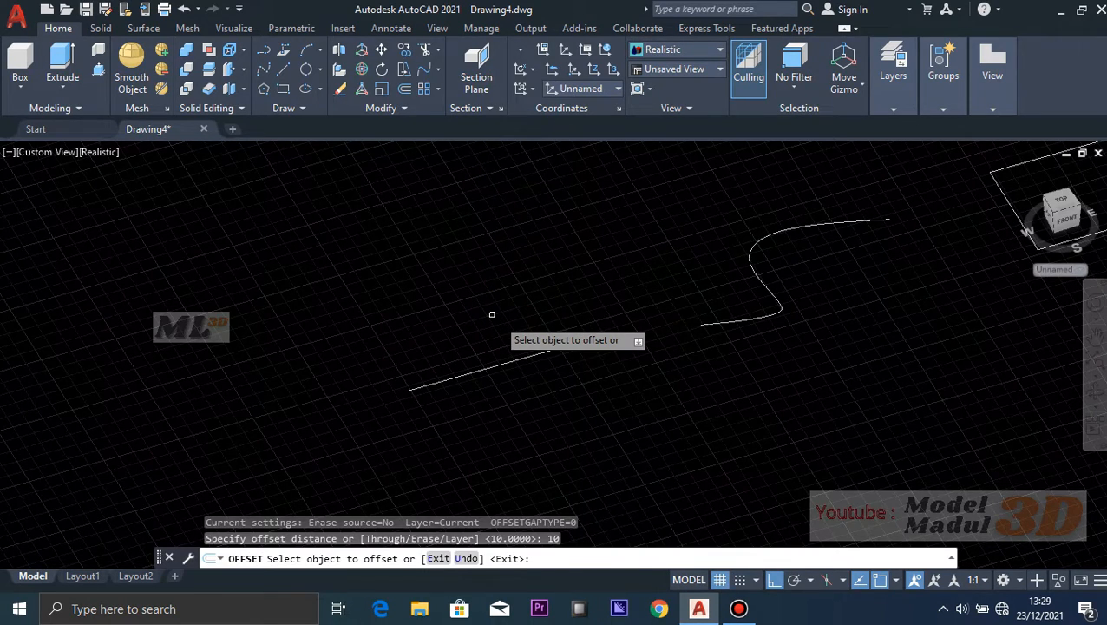
pyautogui.click(517, 358)
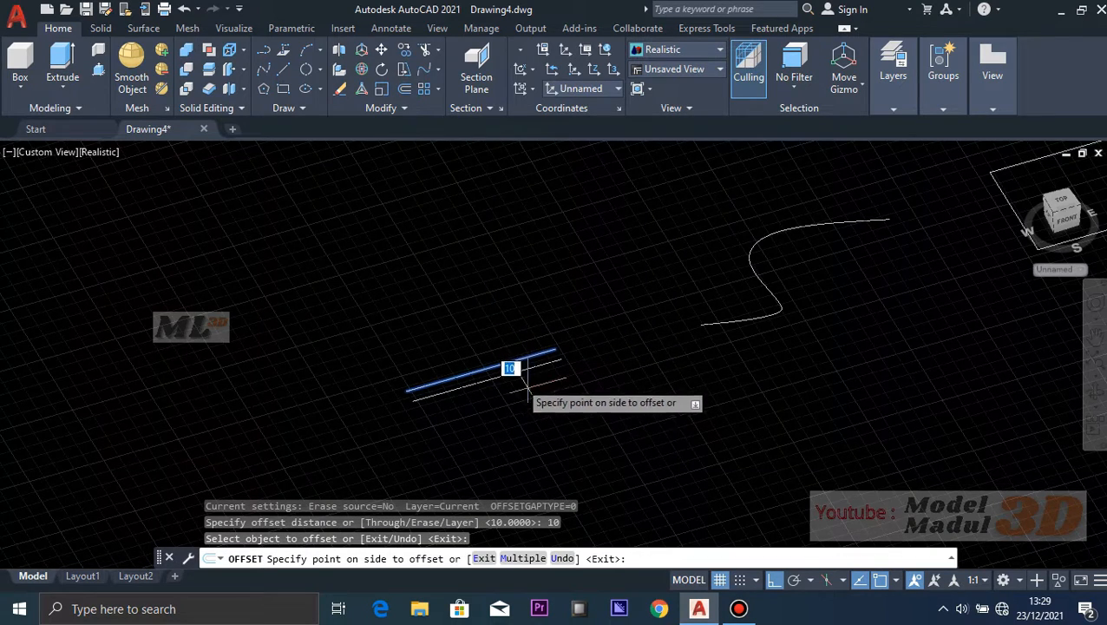
pyautogui.scroll(3, 512, 371)
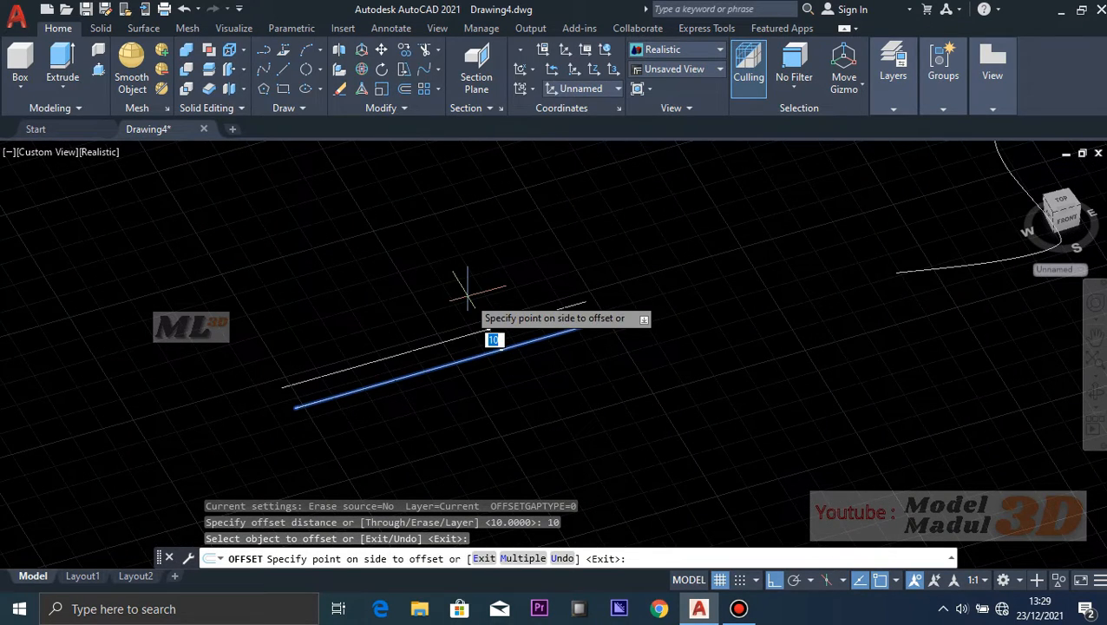
pyautogui.click(467, 291)
# - Offset the S-shaped curve by the same distance of 10 towards its lower side
pyautogui.moveTo(607, 250); pyautogui.dragTo(314, 353, button='middle')
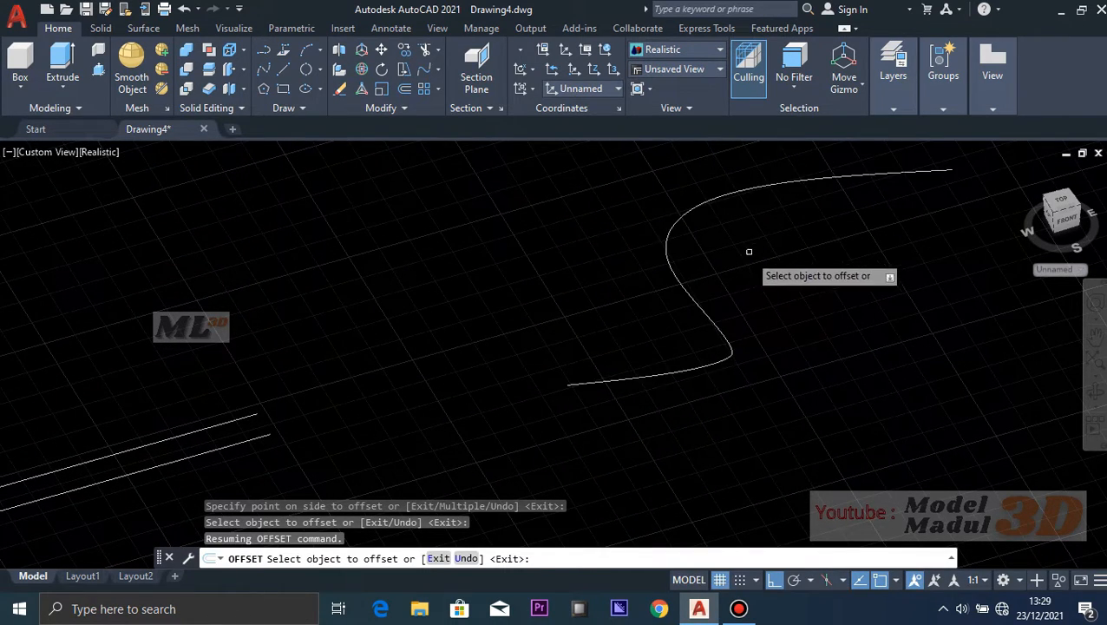
pyautogui.scroll(-2, 727, 268)
pyautogui.moveTo(621, 265); pyautogui.dragTo(503, 301, button='middle')
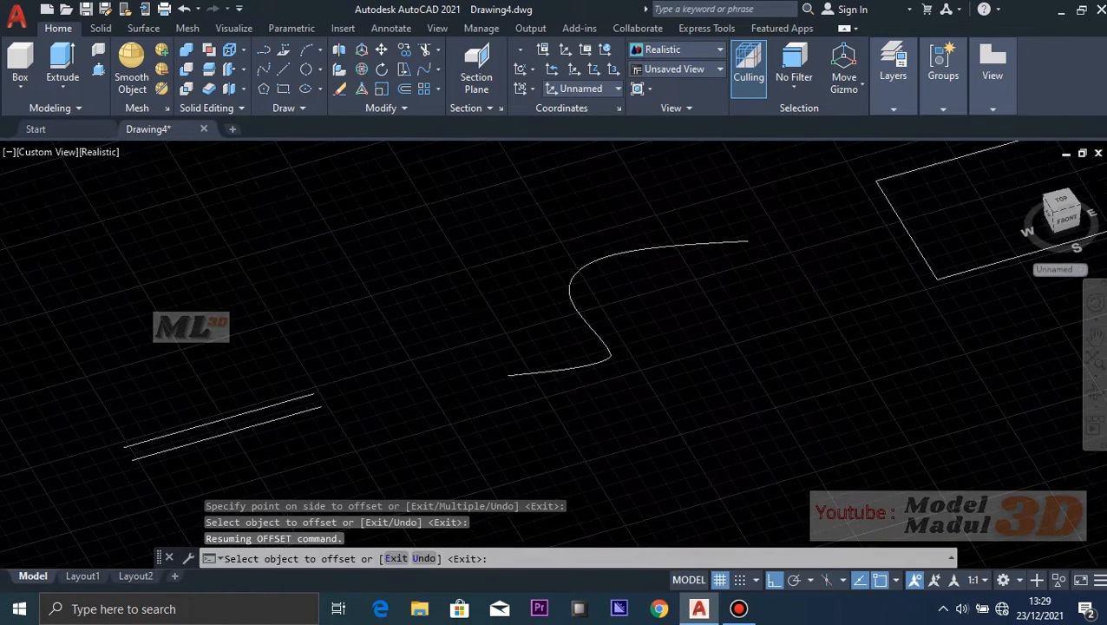
pyautogui.click(569, 289)
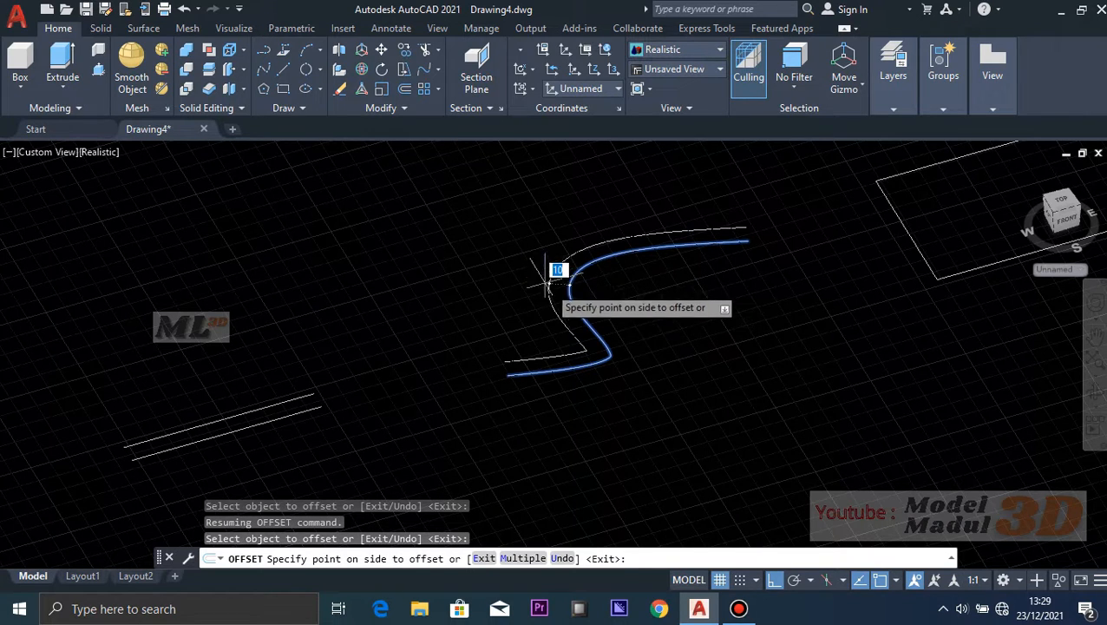
pyautogui.click(670, 395)
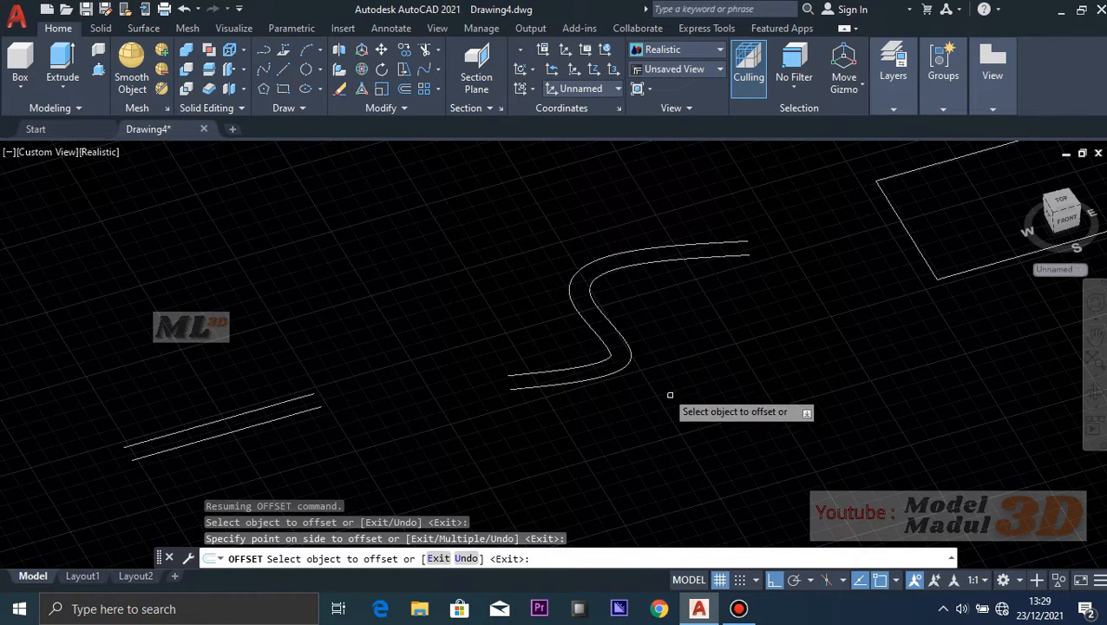
# - Offset the empty rectangle outward by the same distance of 10
pyautogui.scroll(-4, 463, 283)
pyautogui.moveTo(465, 280); pyautogui.dragTo(479, 281, button='middle')
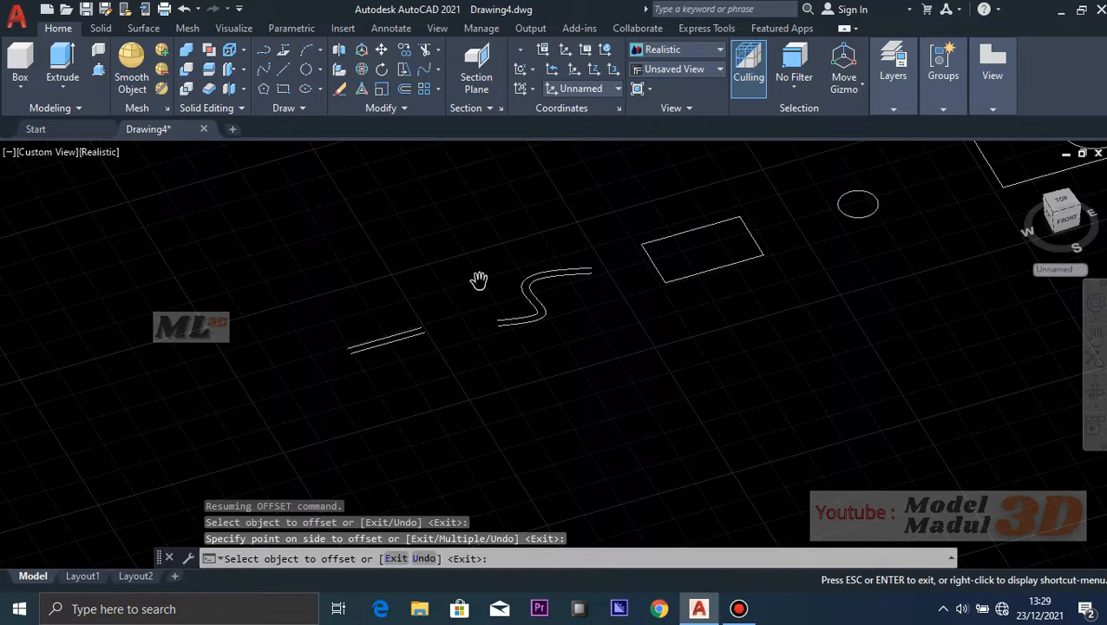
pyautogui.scroll(2, 645, 265)
pyautogui.moveTo(694, 243); pyautogui.dragTo(616, 276, button='middle')
pyautogui.scroll(1, 656, 271)
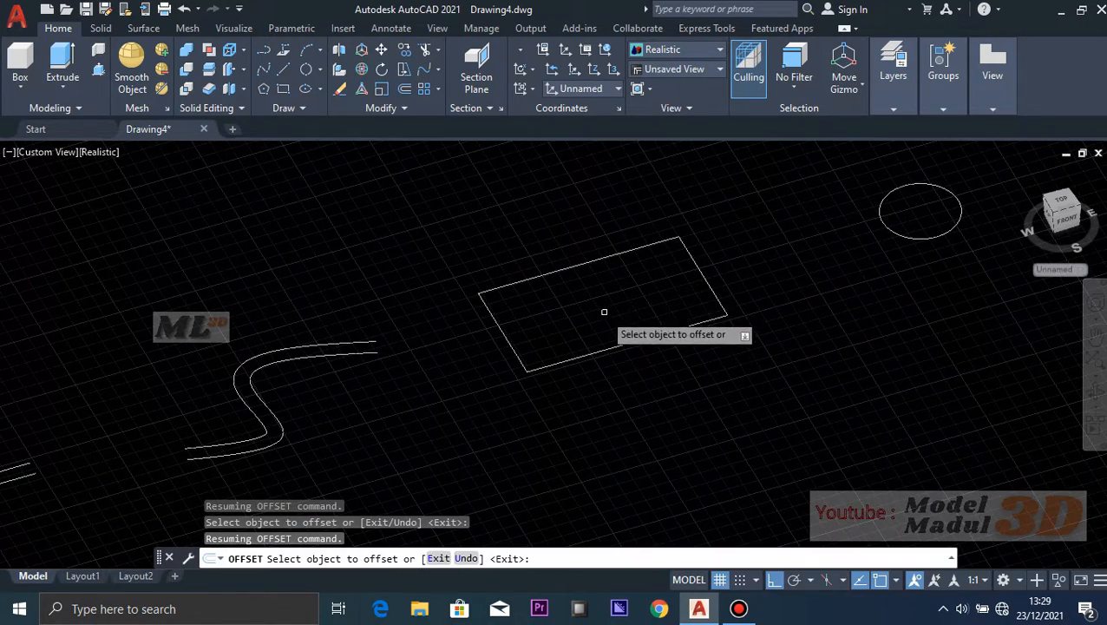
pyautogui.moveTo(584, 333); pyautogui.dragTo(603, 321, button='middle')
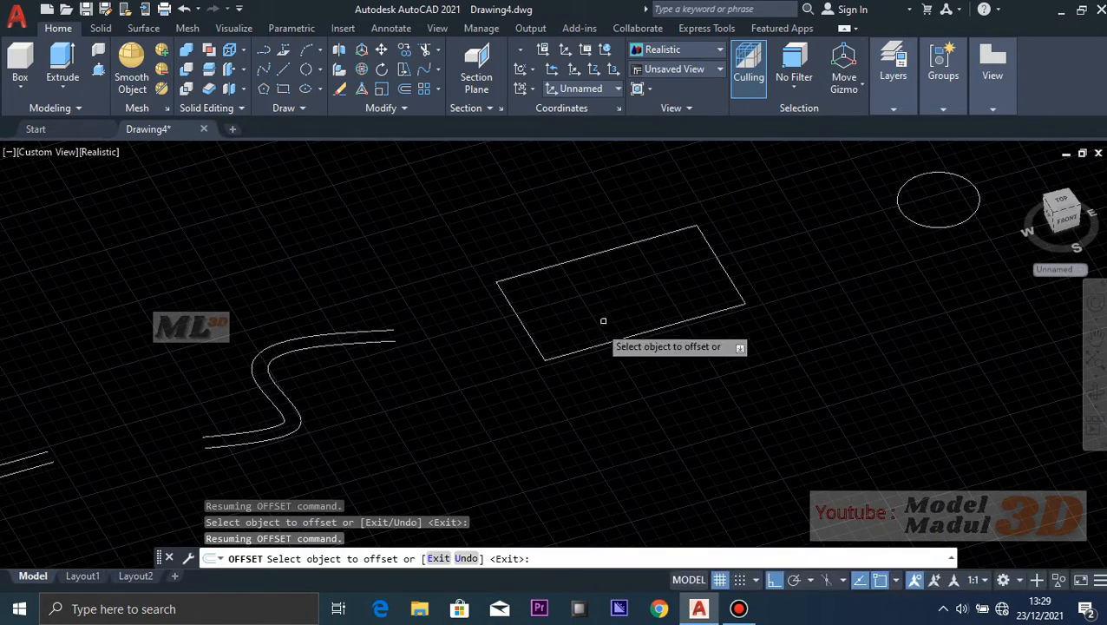
pyautogui.click(522, 328)
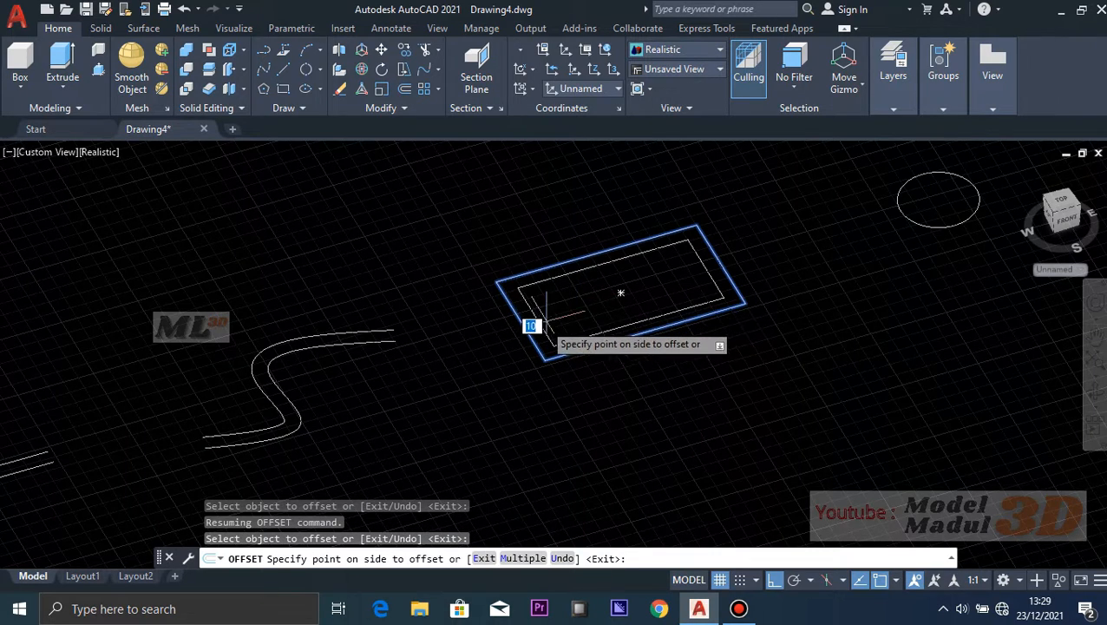
pyautogui.click(449, 334)
# - Offset the standalone circle inward by the same distance of 10 and end the Offset command
pyautogui.moveTo(781, 219); pyautogui.dragTo(491, 309, button='middle')
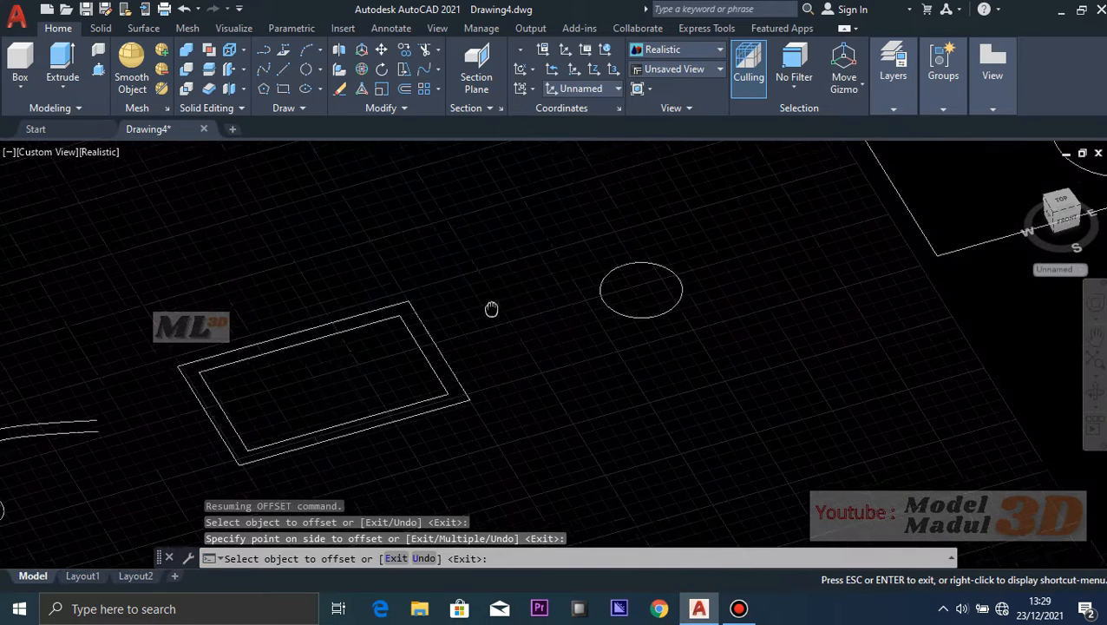
pyautogui.scroll(4, 665, 286)
pyautogui.click(697, 279)
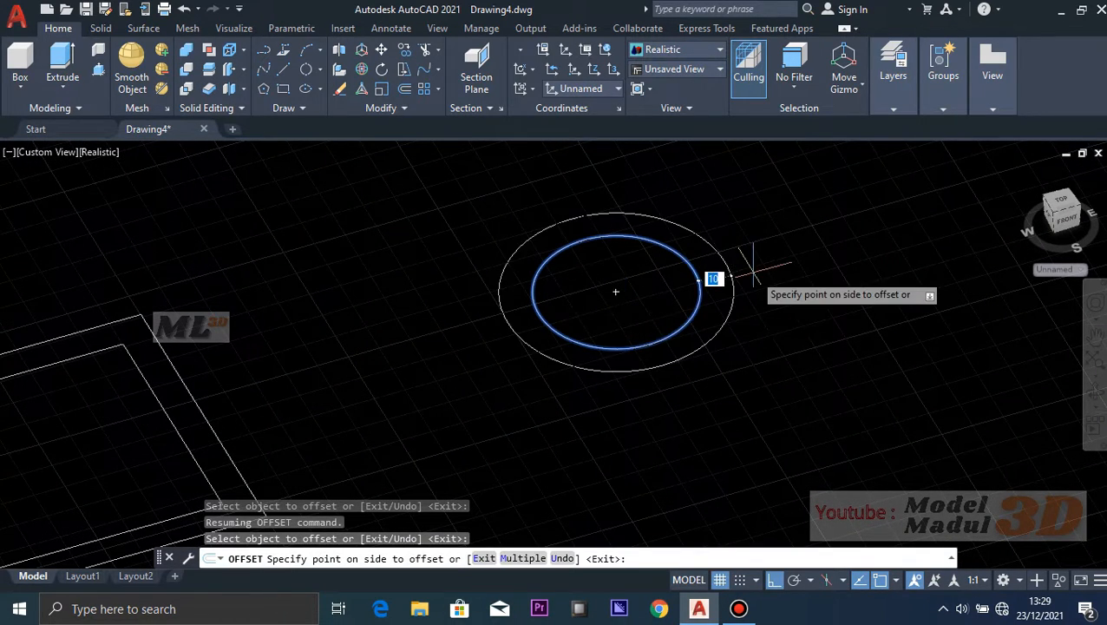
pyautogui.click(621, 292)
pyautogui.scroll(-5, 672, 341)
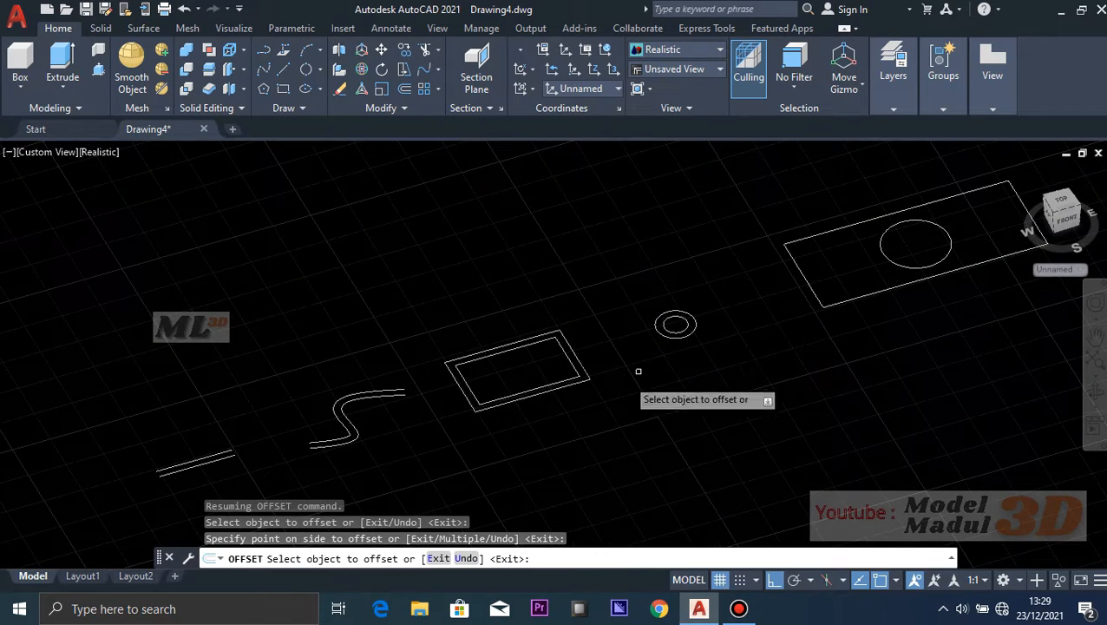
pyautogui.moveTo(525, 439); pyautogui.dragTo(751, 311, button='middle')
pyautogui.scroll(2, 504, 337)
pyautogui.moveTo(485, 287); pyautogui.dragTo(519, 287, button='middle')
pyautogui.scroll(2, 519, 287)
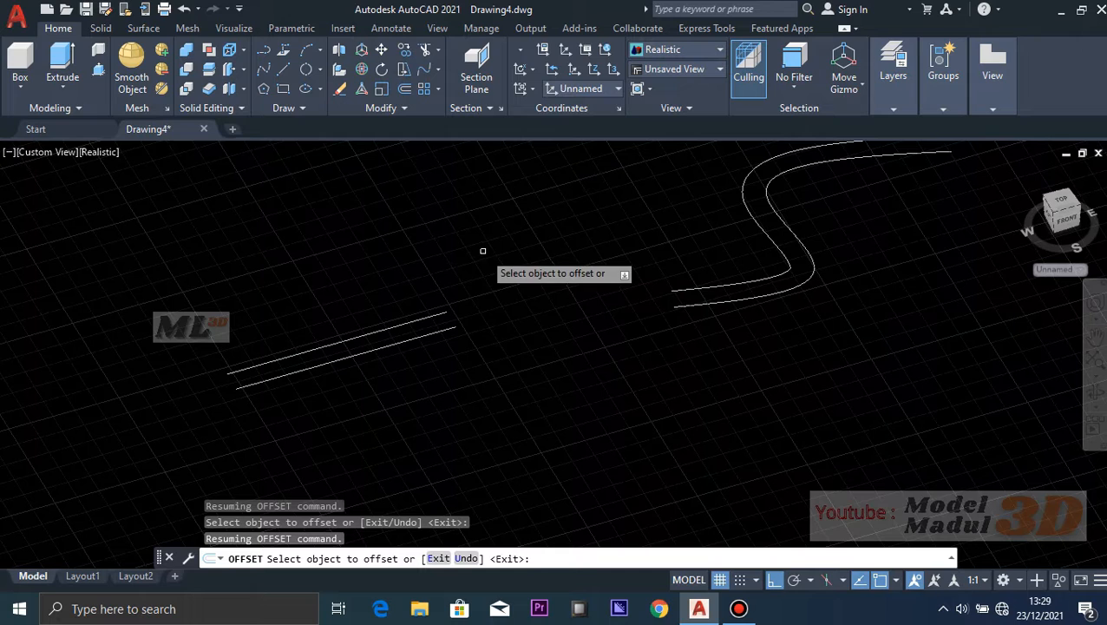
pyautogui.press('Escape')
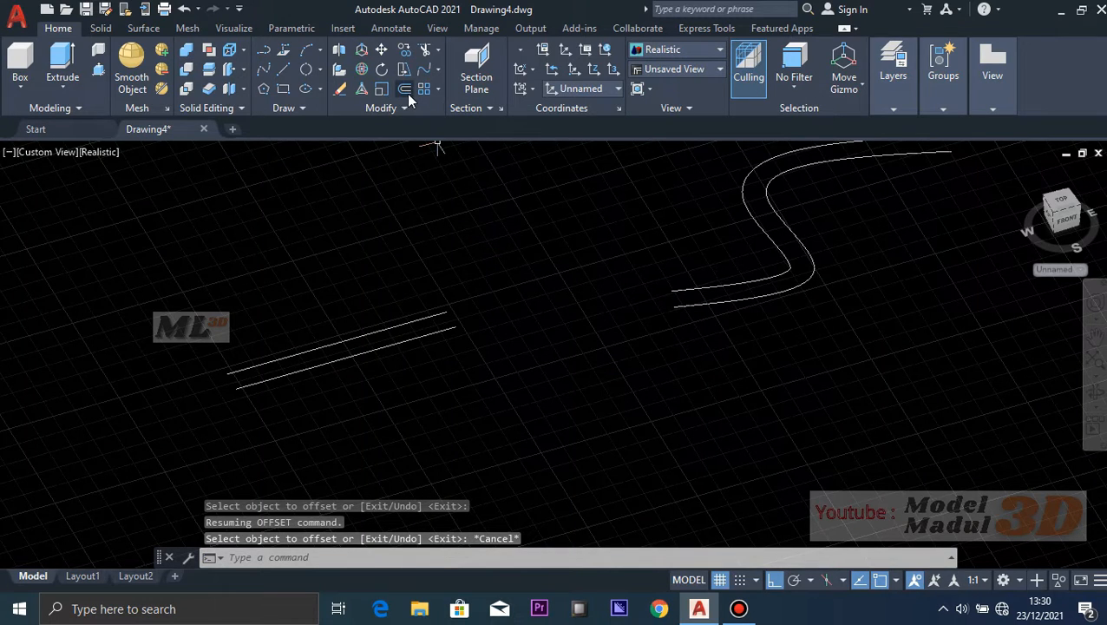
# - Delete the upper line, the upper S-curve, the outer rectangle and the outer circle from the four offset pairs
pyautogui.moveTo(533, 331); pyautogui.dragTo(569, 319, button='middle')
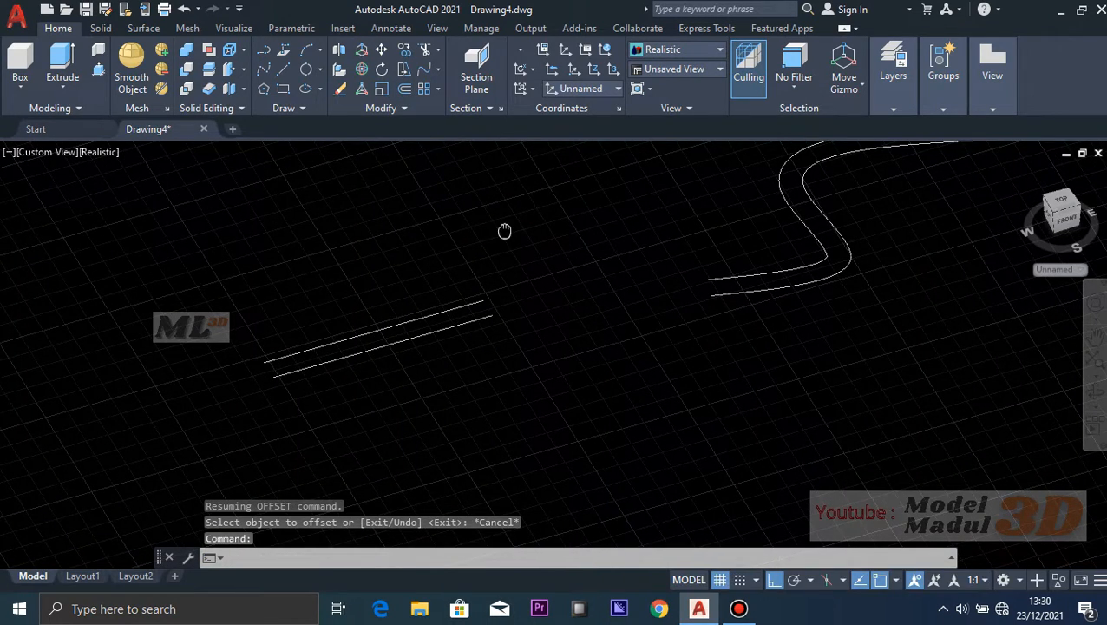
pyautogui.moveTo(504, 230); pyautogui.dragTo(524, 274, button='middle')
pyautogui.click(473, 341)
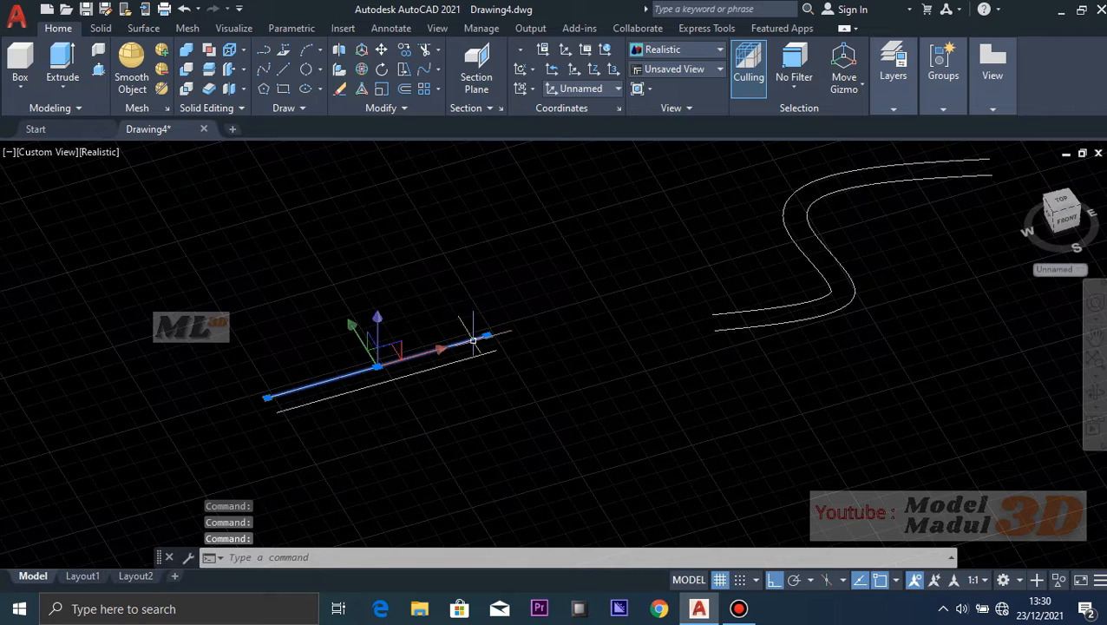
pyautogui.press('Delete')
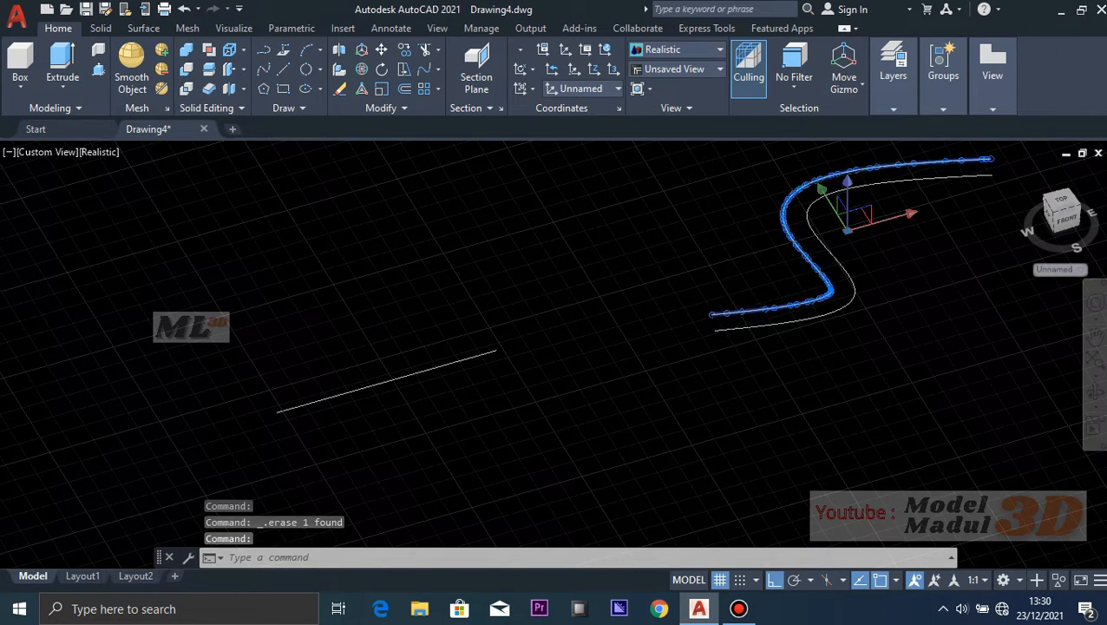
pyautogui.scroll(-4, 547, 295)
pyautogui.click(762, 227)
pyautogui.press('Escape')
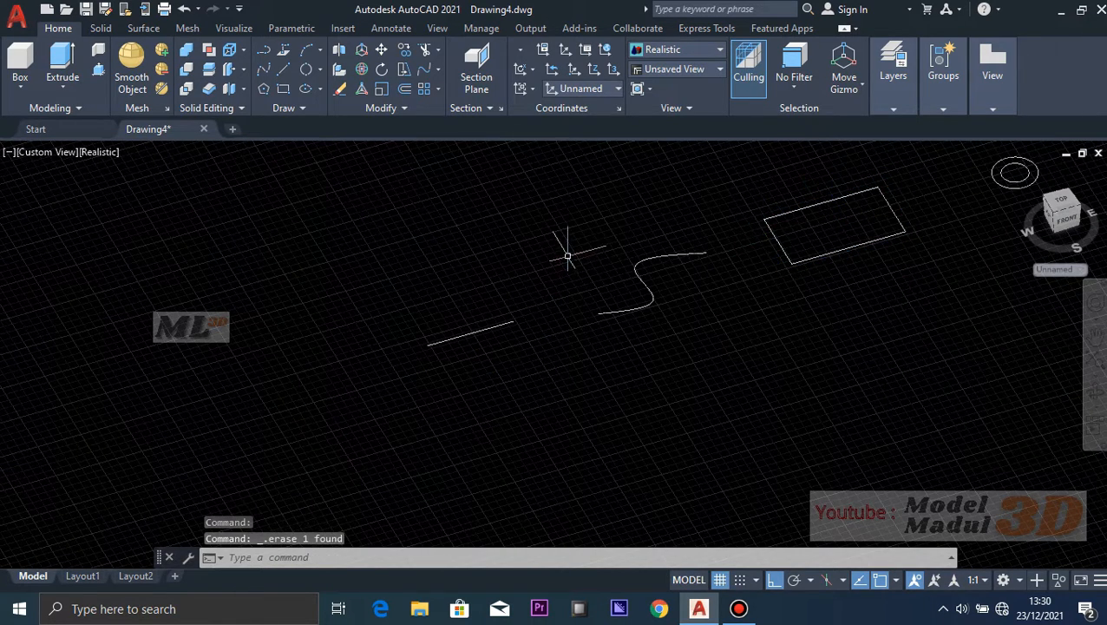
pyautogui.moveTo(569, 246); pyautogui.dragTo(259, 324, button='middle')
pyautogui.click(693, 264)
pyautogui.press('Delete')
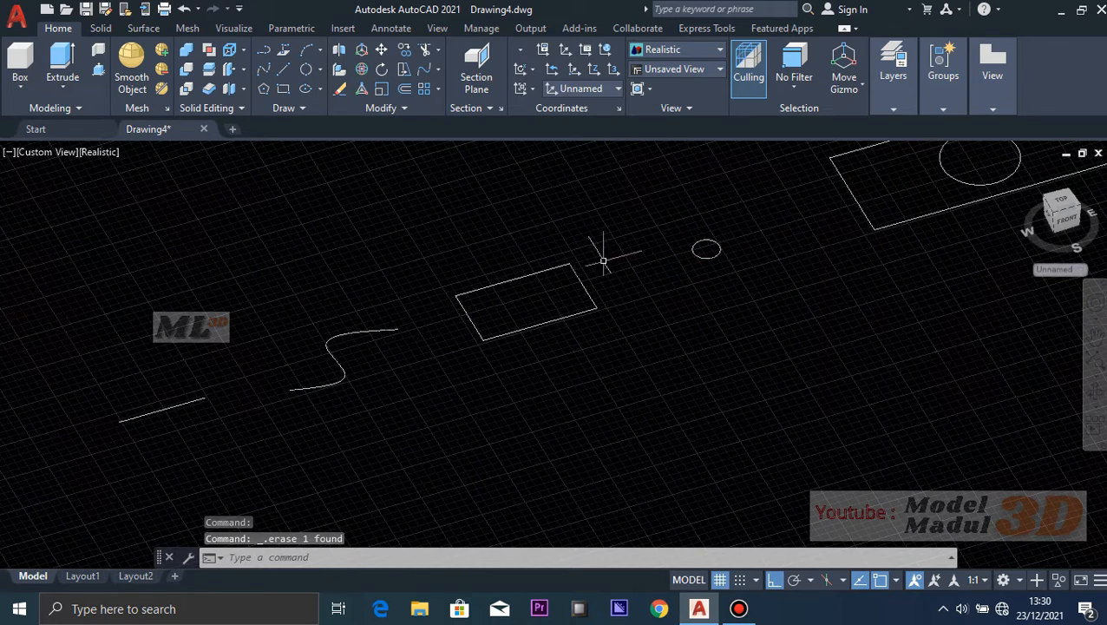
# - Offset the straight line using the Through option, placing the copy 160 away on its upper side
pyautogui.moveTo(398, 249); pyautogui.dragTo(610, 208, button='middle')
pyautogui.scroll(4, 435, 334)
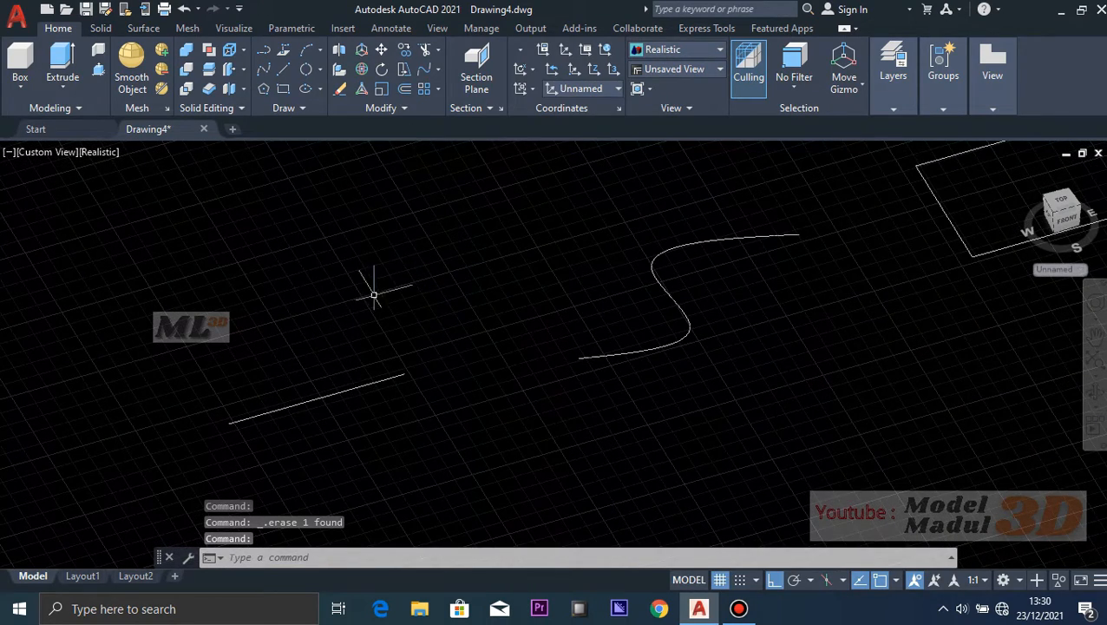
pyautogui.moveTo(373, 295); pyautogui.dragTo(466, 271, button='middle')
pyautogui.click(405, 90)
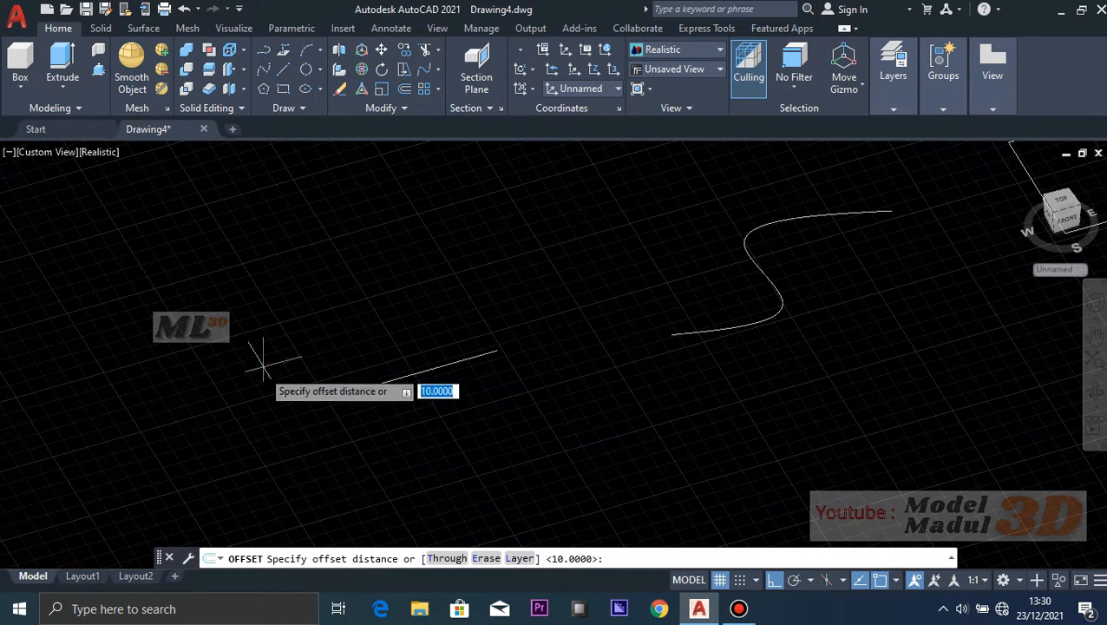
pyautogui.click(448, 559)
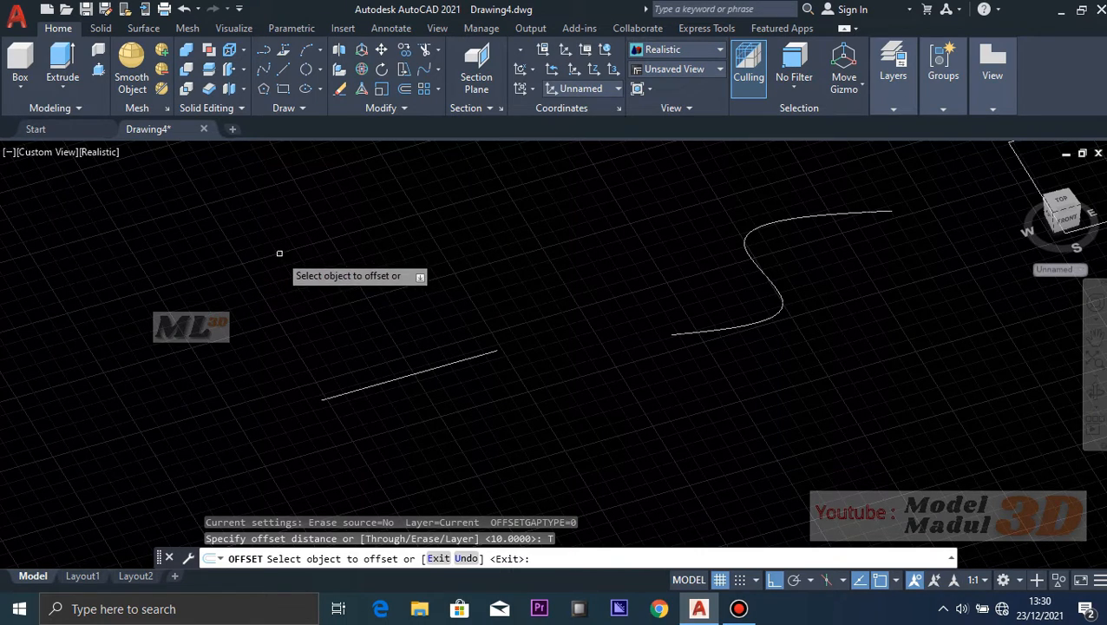
pyautogui.click(452, 366)
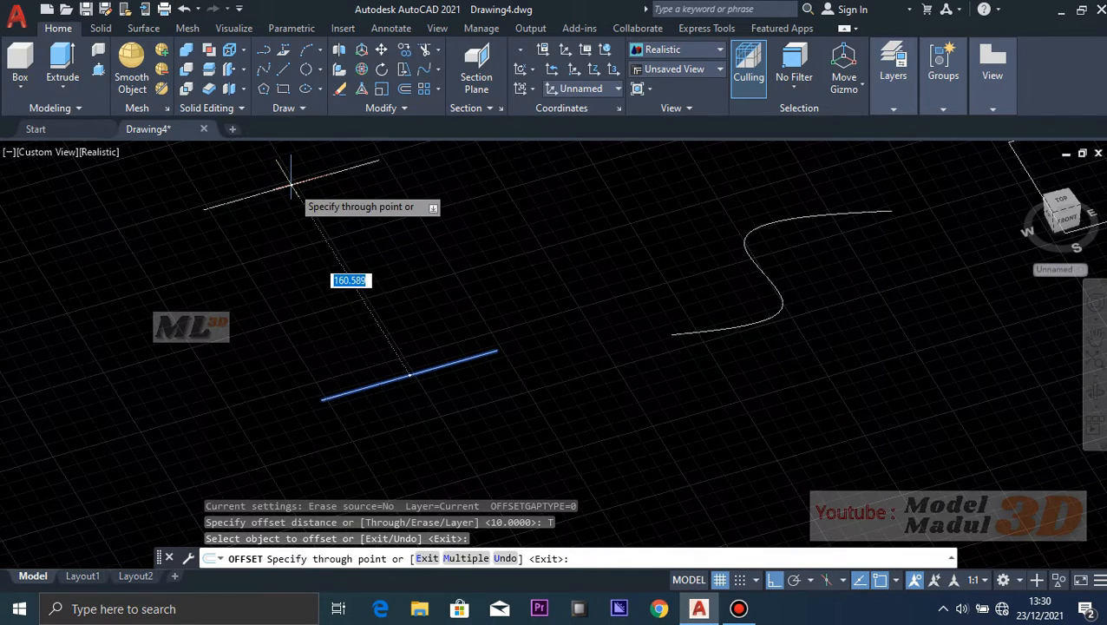
pyautogui.write('16')
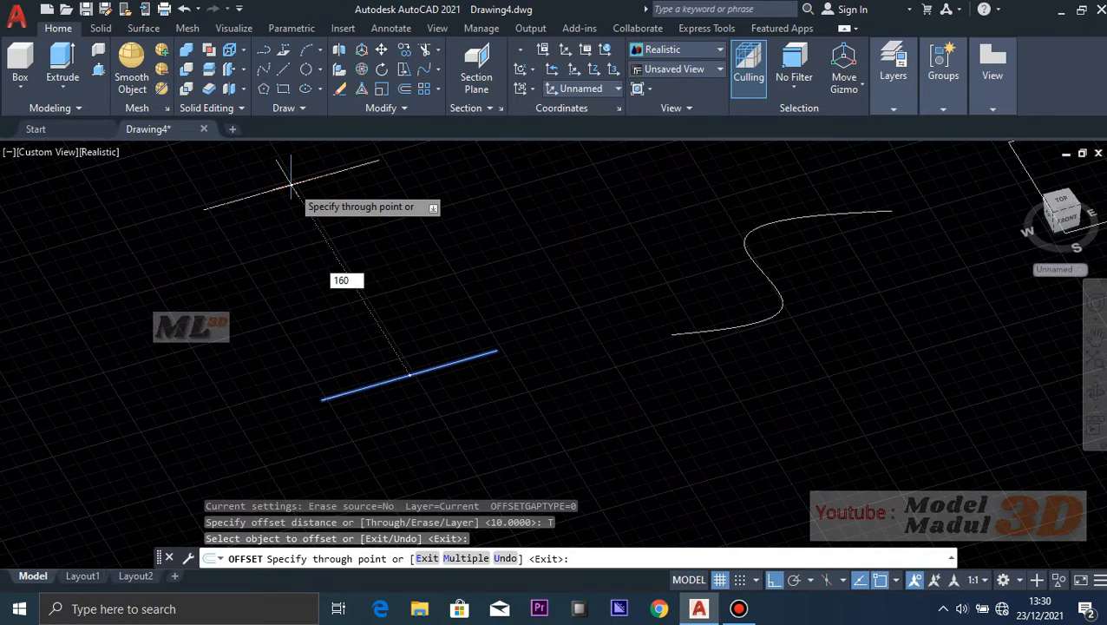
pyautogui.write('0')
pyautogui.press('Return')
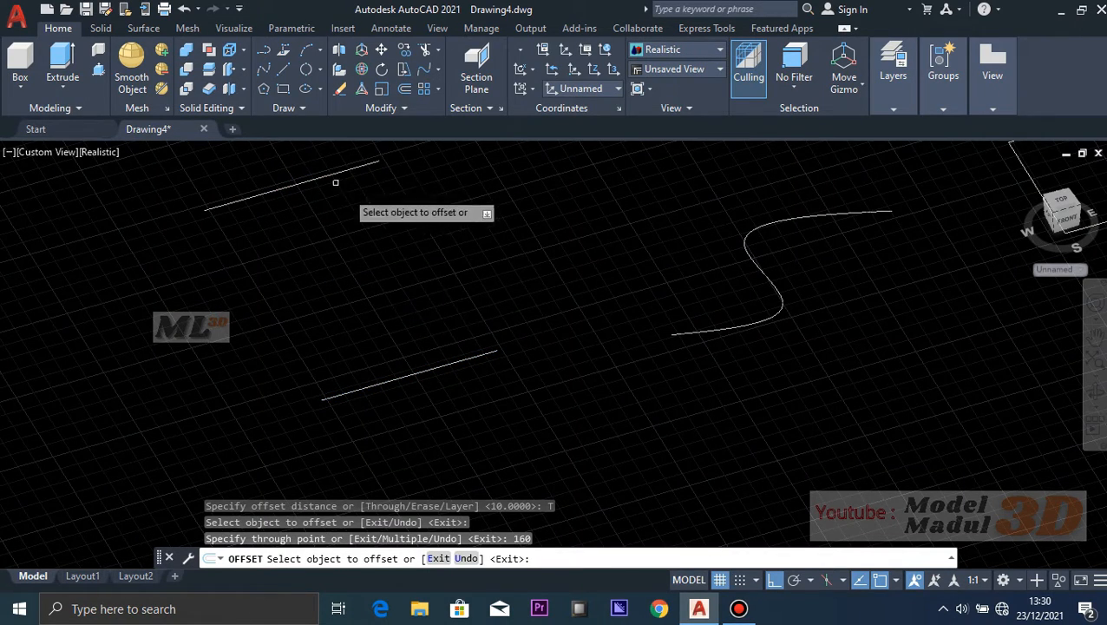
pyautogui.moveTo(443, 202); pyautogui.dragTo(452, 262, button='middle')
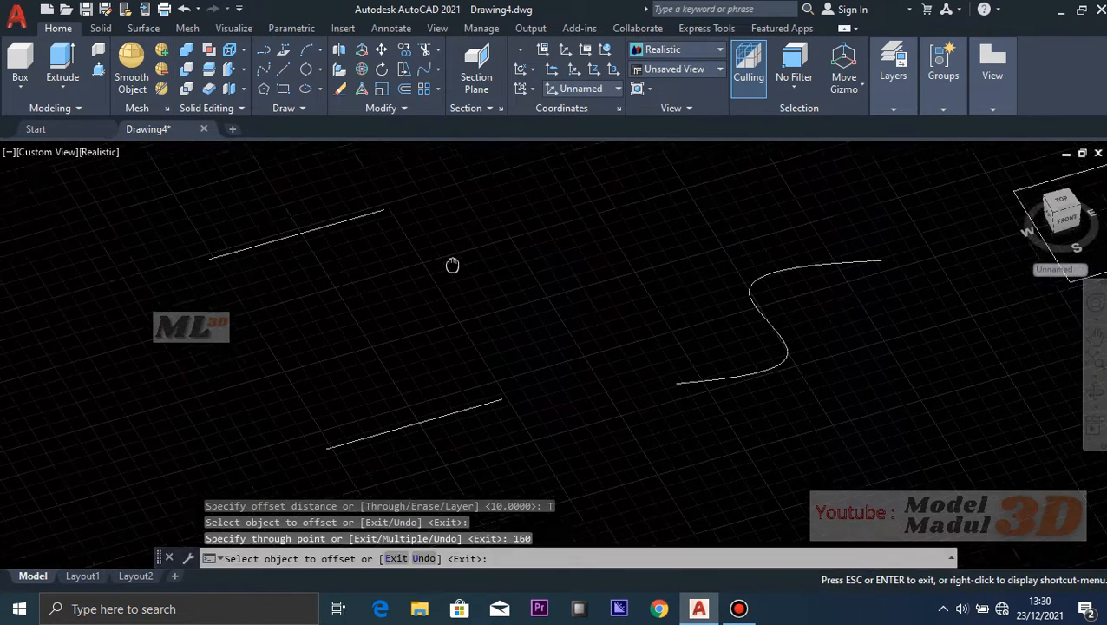
pyautogui.click(762, 376)
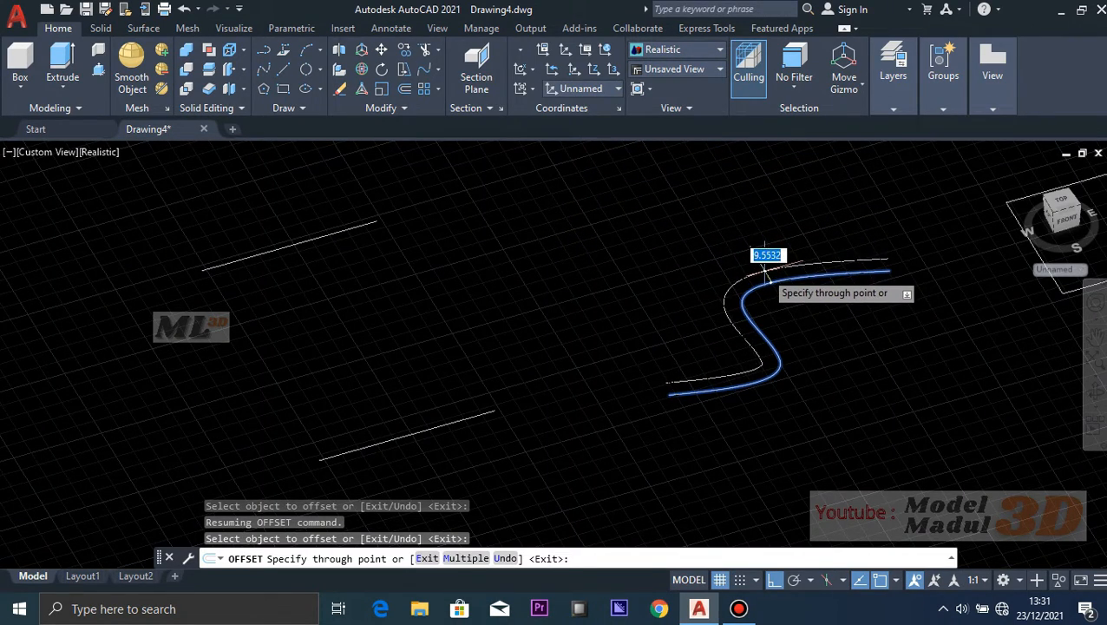
pyautogui.press('Escape')
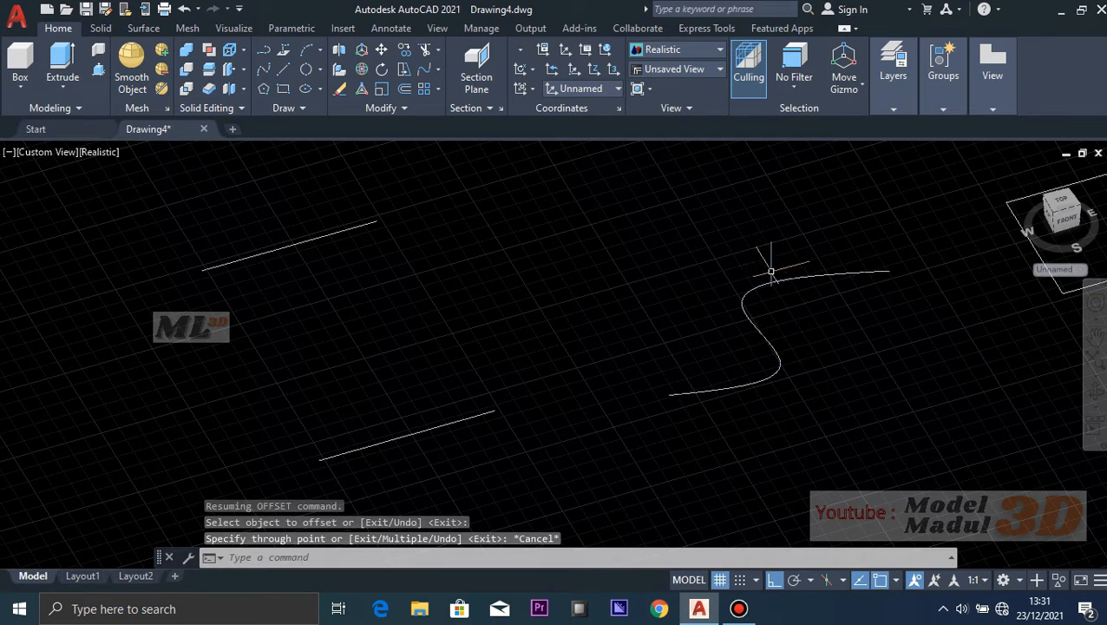
pyautogui.moveTo(581, 251); pyautogui.dragTo(502, 267, button='middle')
pyautogui.scroll(-1, 501, 267)
pyautogui.moveTo(563, 433); pyautogui.dragTo(581, 384, button='middle')
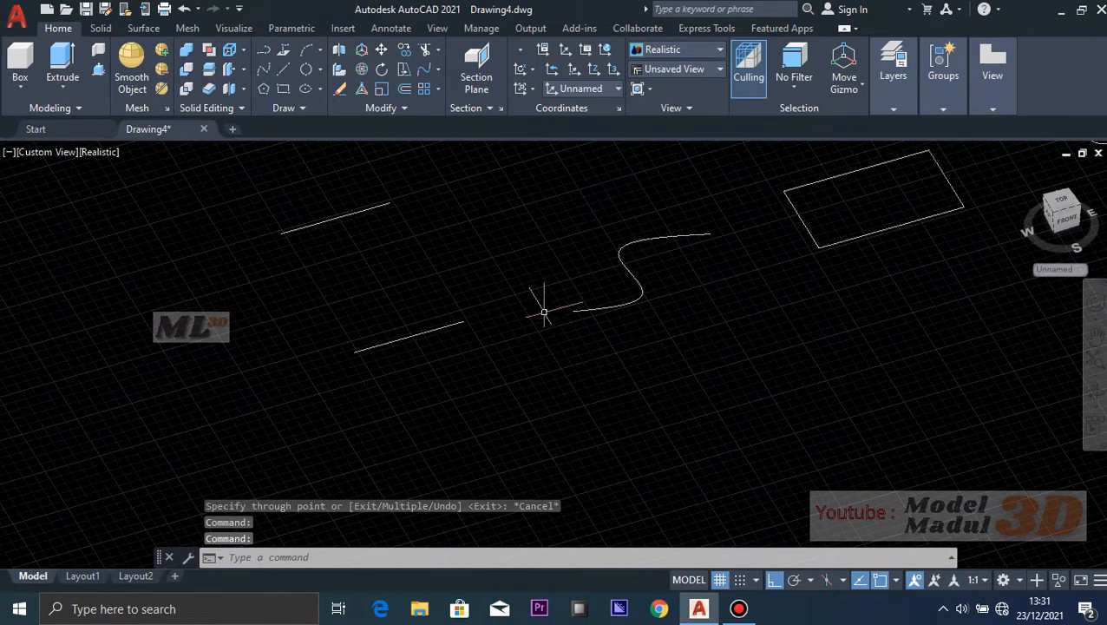
pyautogui.click(405, 89)
pyautogui.press('Escape')
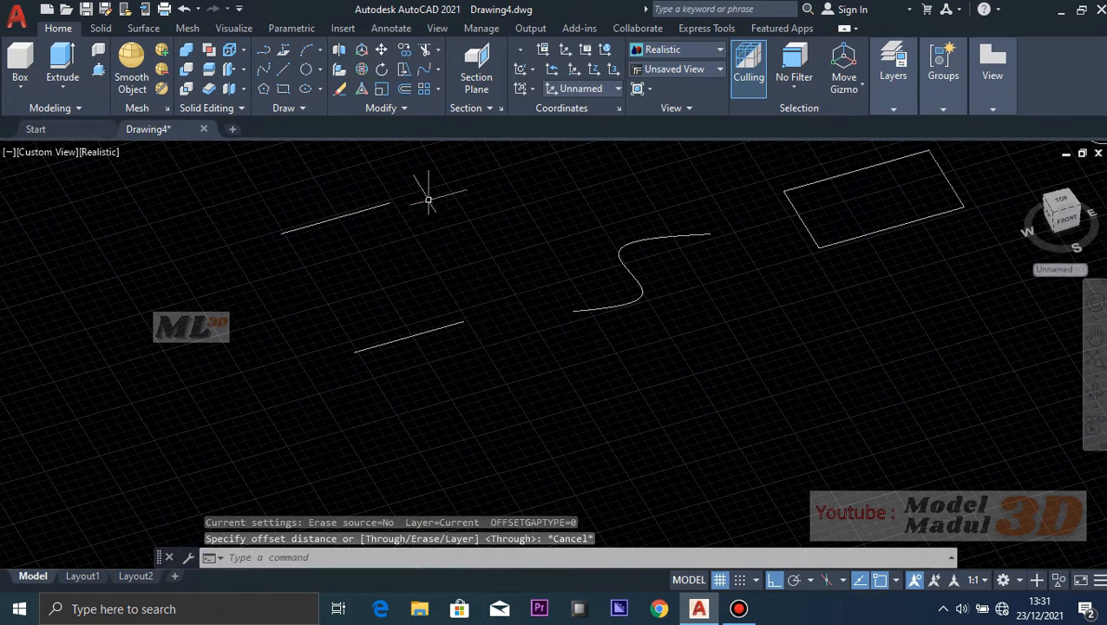
# - Set the Offset command to erase the source object after offsetting
pyautogui.click(402, 90)
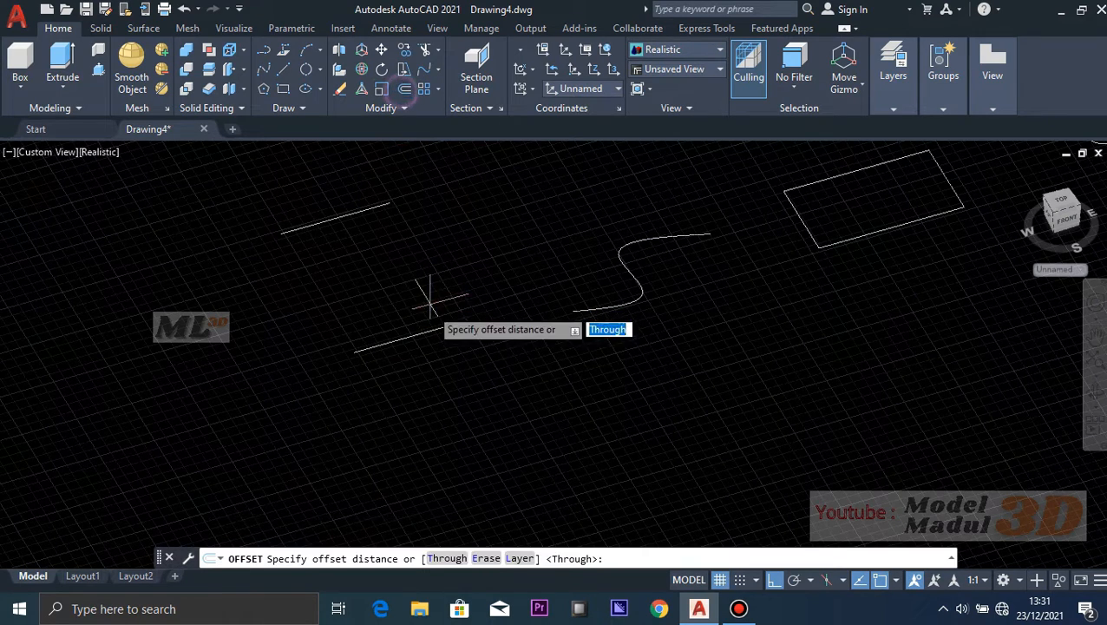
pyautogui.click(487, 559)
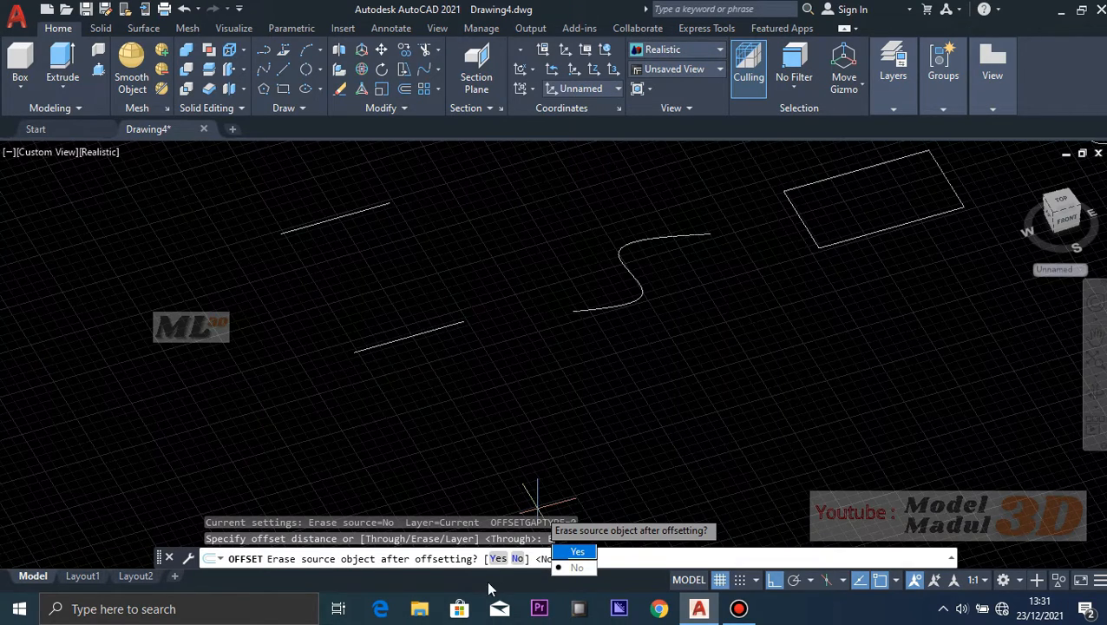
pyautogui.click(577, 553)
# - Offset the lower straight line by 20 toward its upper side and end the Offset command
pyautogui.scroll(4, 377, 347)
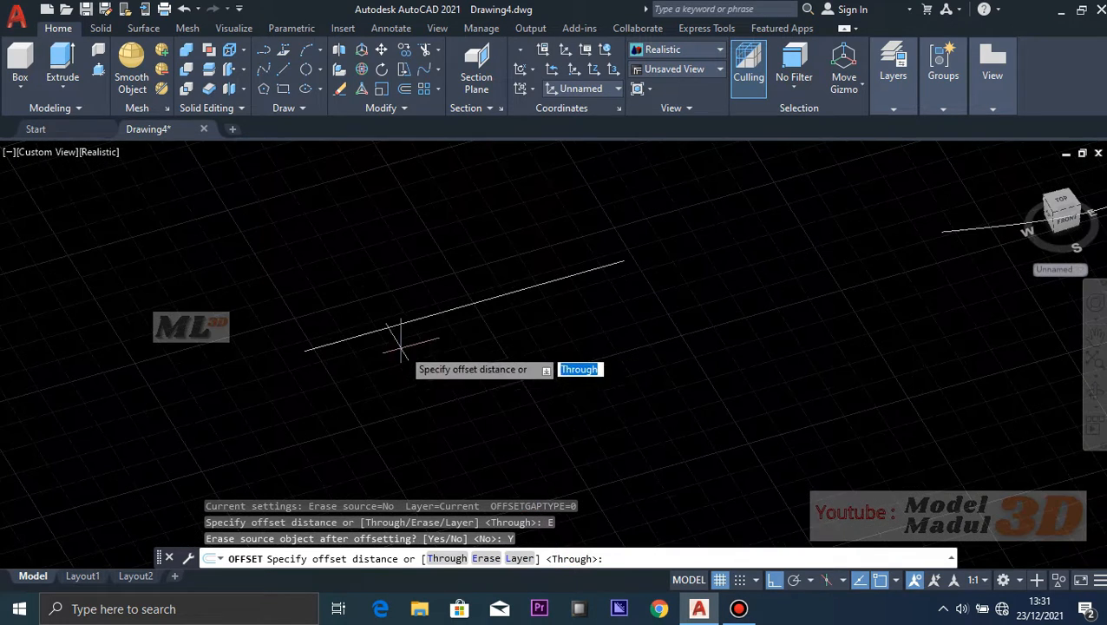
pyautogui.click(464, 305)
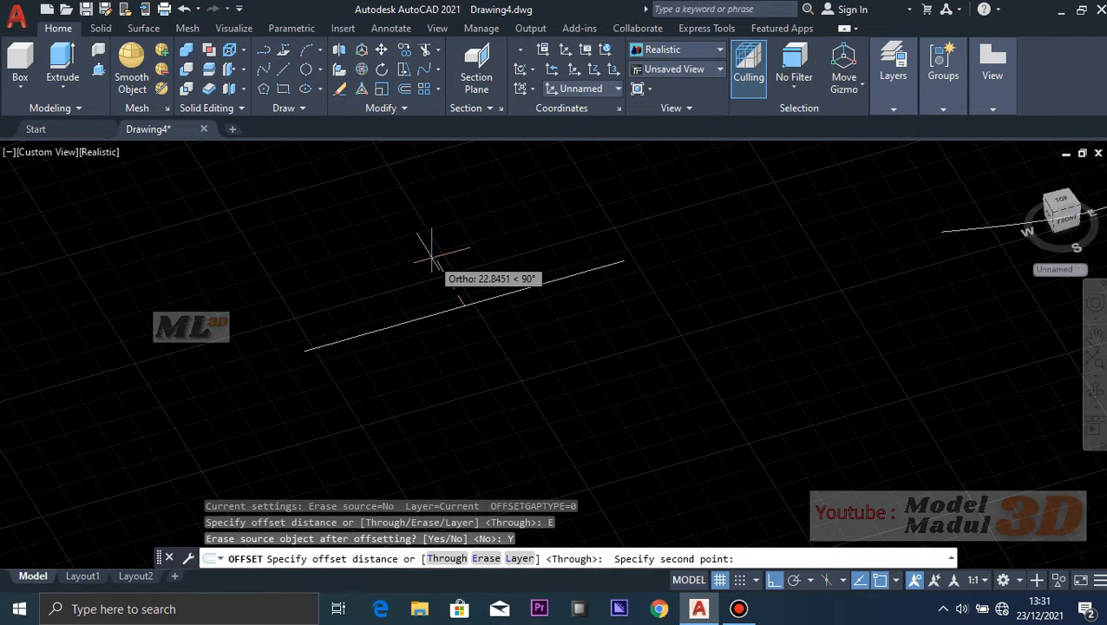
pyautogui.write('20')
pyautogui.press('Return')
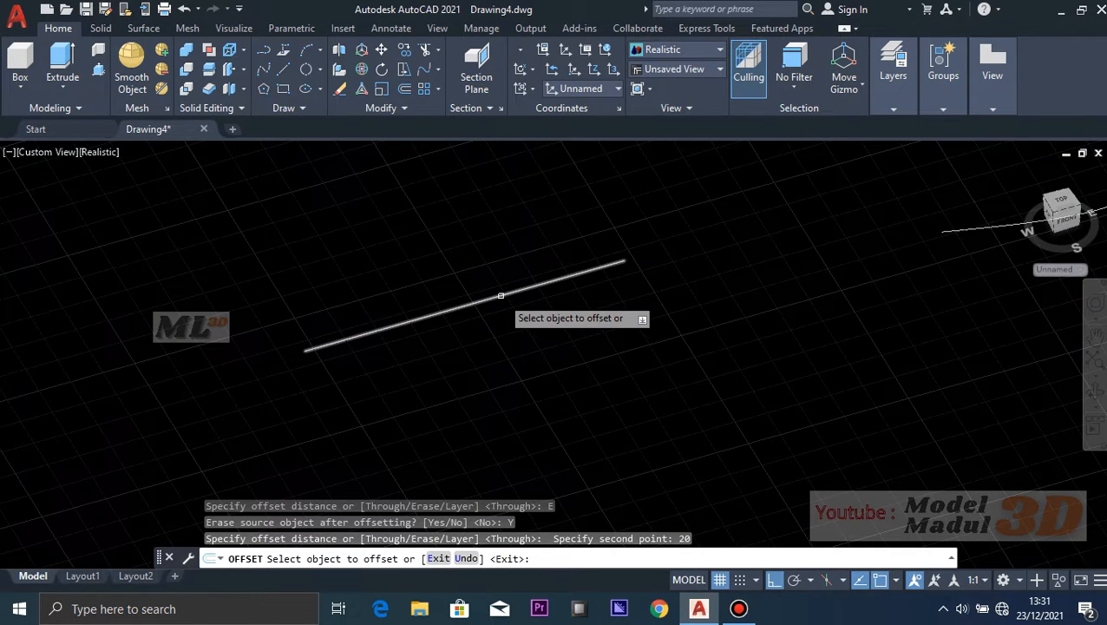
pyautogui.click(500, 295)
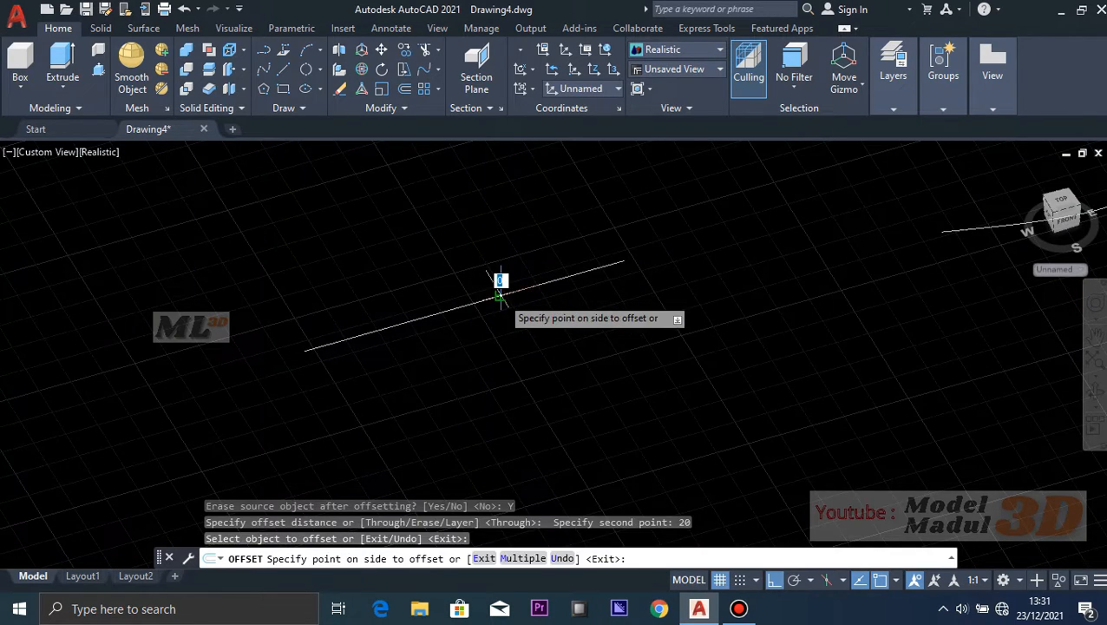
pyautogui.click(446, 238)
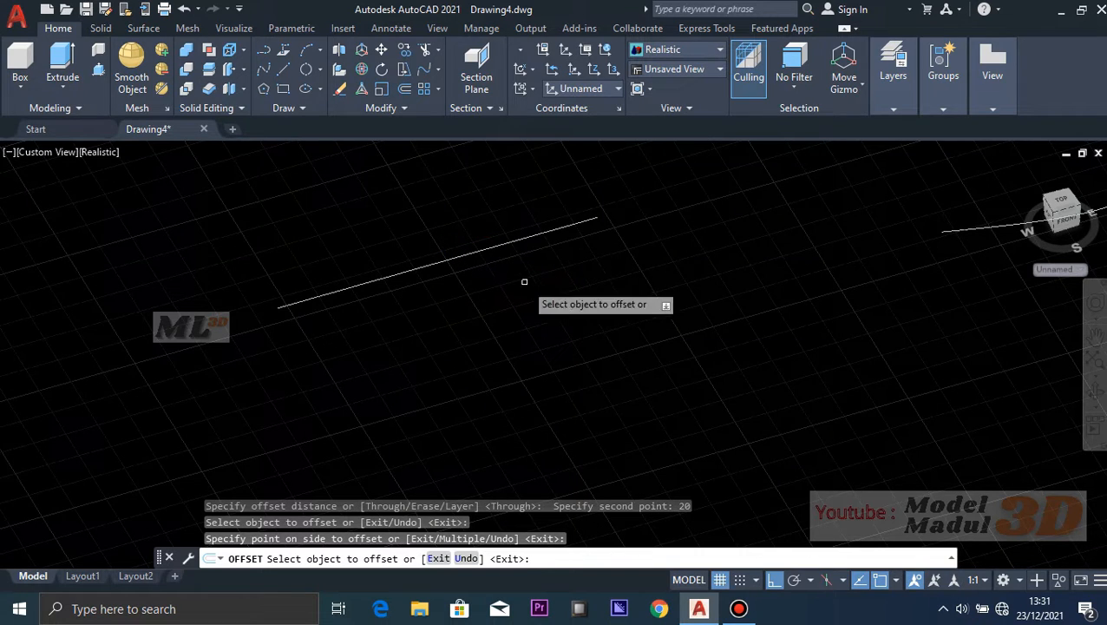
pyautogui.scroll(-2, 560, 293)
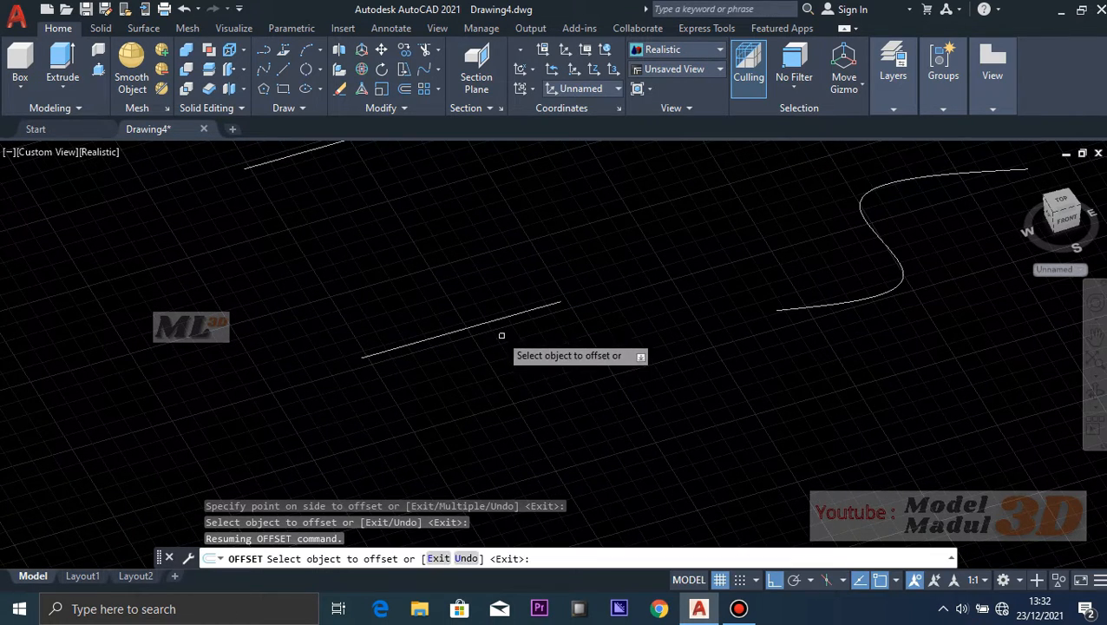
pyautogui.scroll(3, 496, 329)
pyautogui.scroll(-2, 532, 315)
pyautogui.scroll(3, 532, 315)
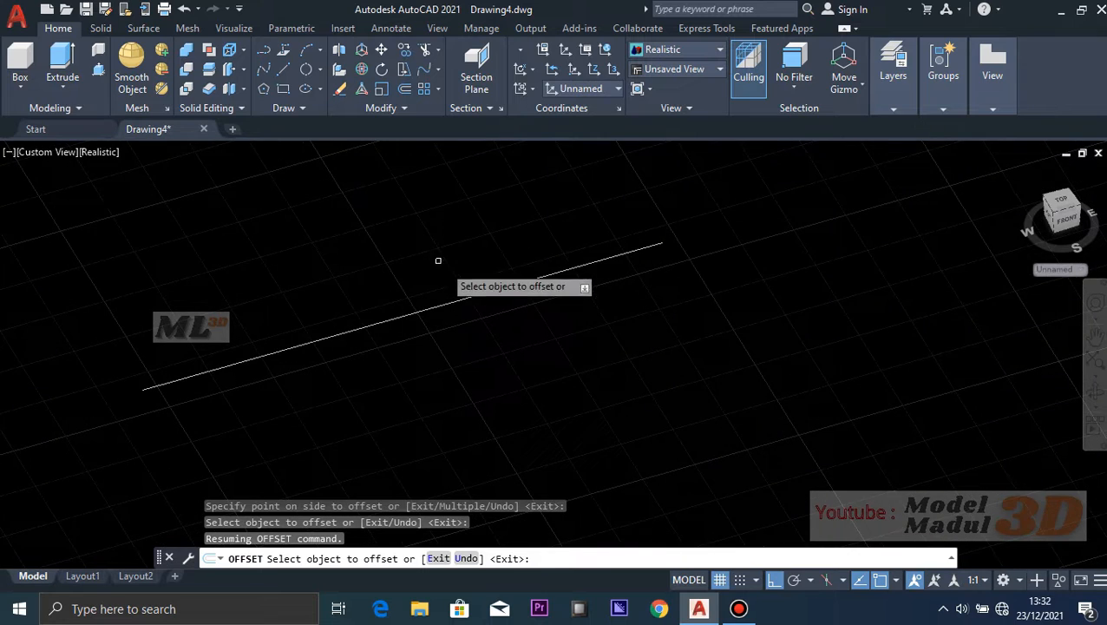
pyautogui.scroll(-4, 522, 264)
pyautogui.moveTo(556, 251); pyautogui.dragTo(310, 296, button='middle')
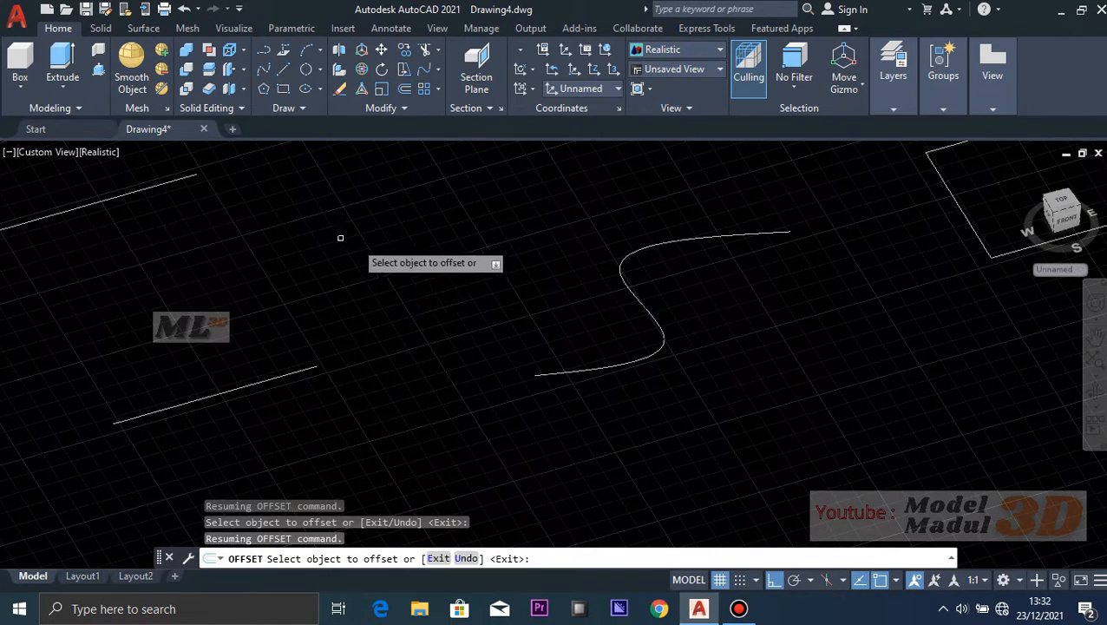
pyautogui.press('Escape')
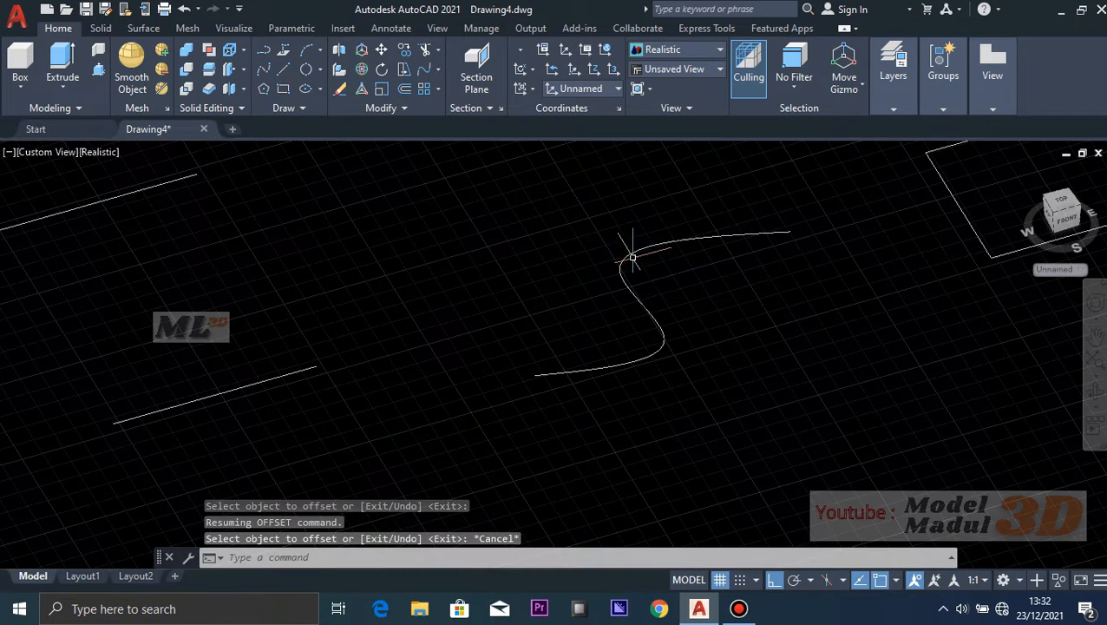
pyautogui.scroll(2, 642, 250)
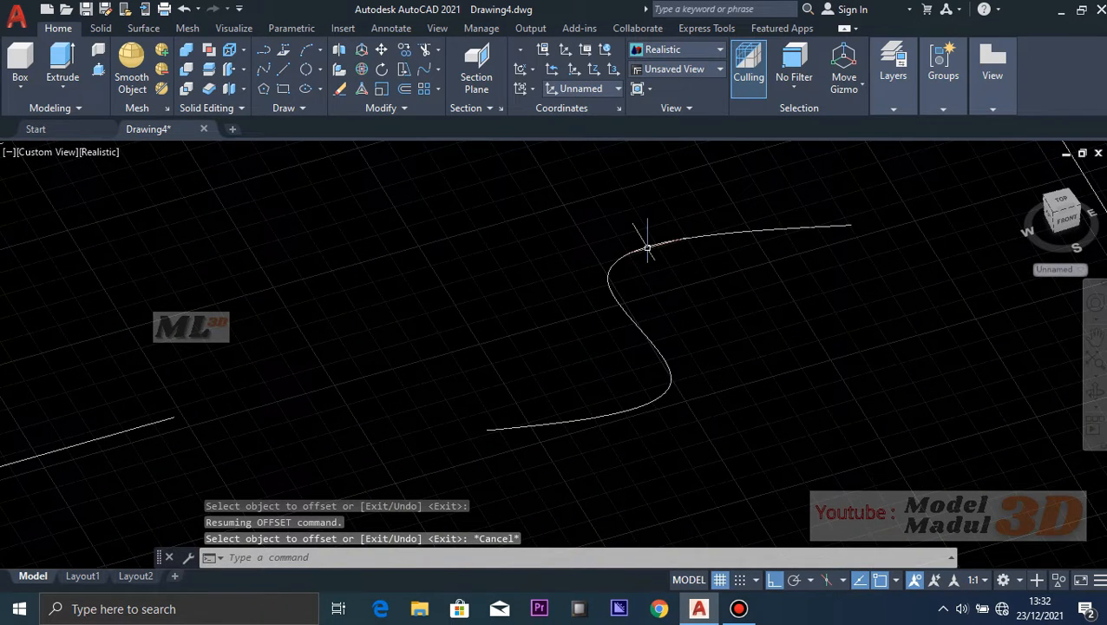
pyautogui.scroll(-2, 657, 272)
pyautogui.moveTo(689, 286); pyautogui.dragTo(673, 299, button='middle')
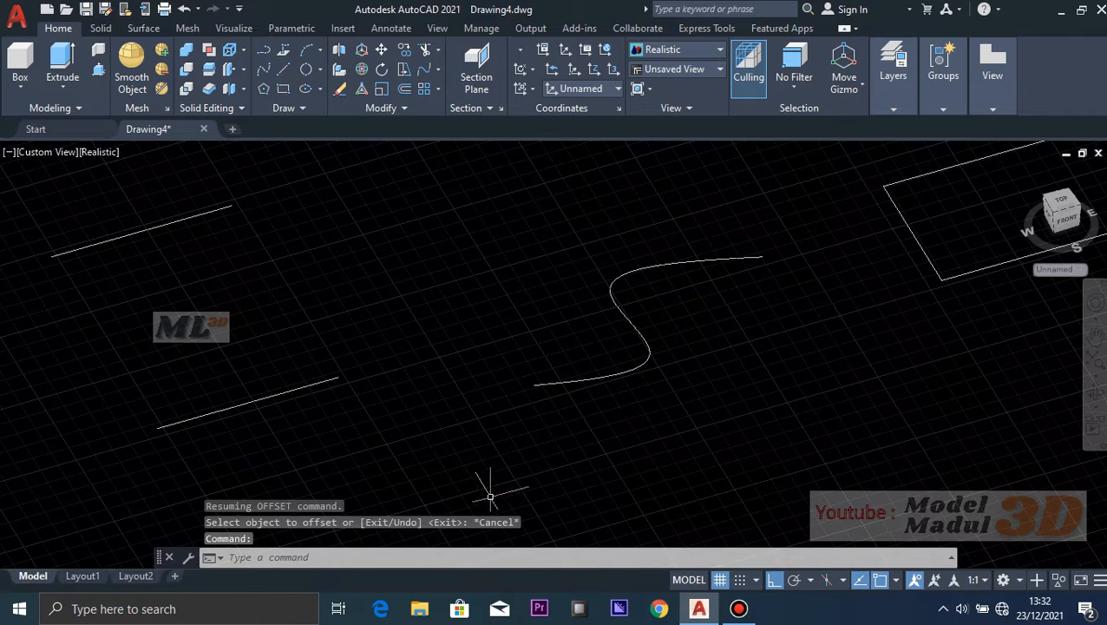
pyautogui.click(404, 91)
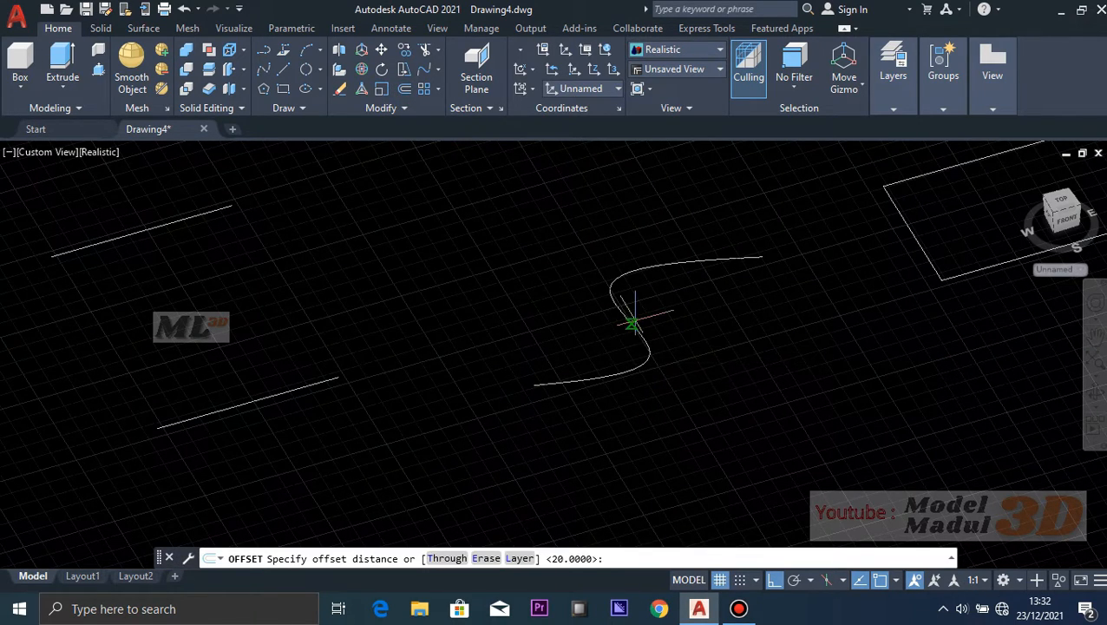
pyautogui.write('20')
pyautogui.press('Return')
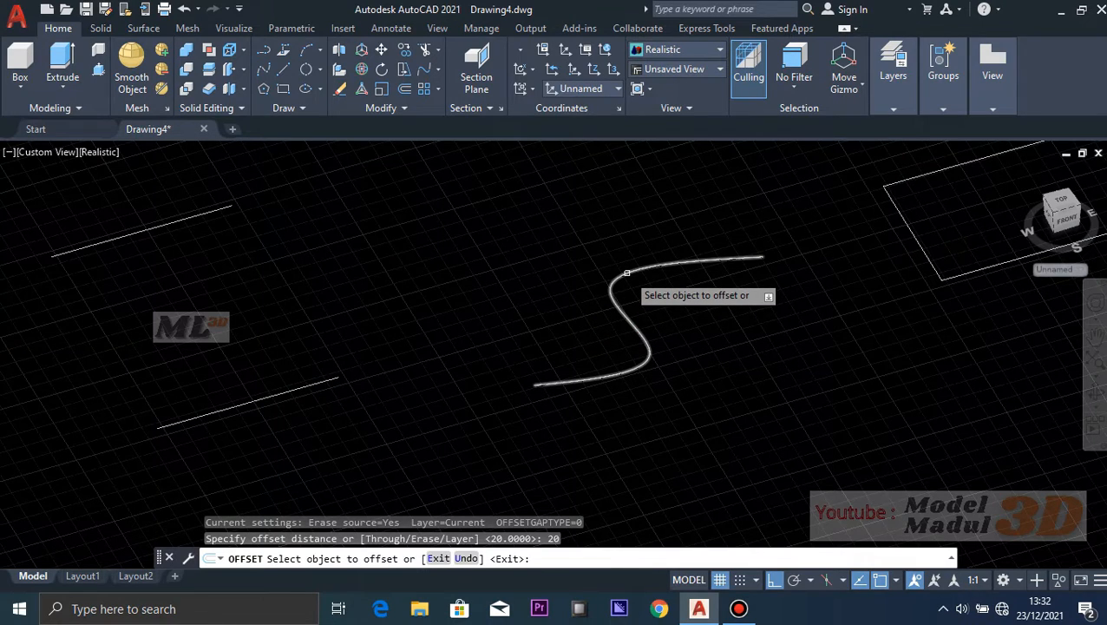
pyautogui.press('Escape')
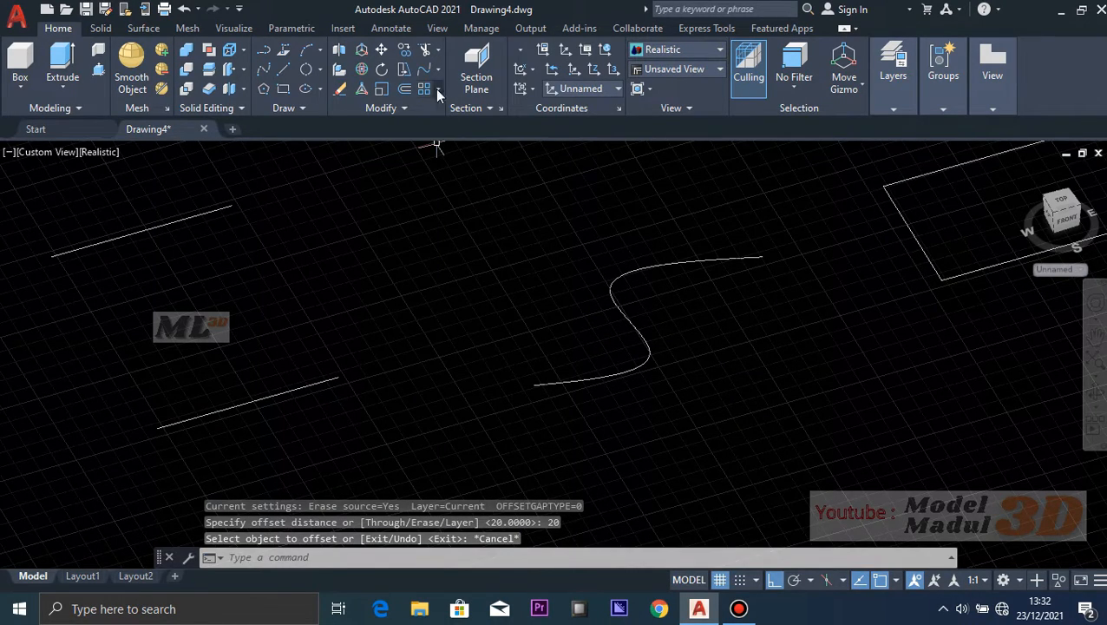
# - Try to offset the S-curve by 200 toward its upper side
pyautogui.click(404, 89)
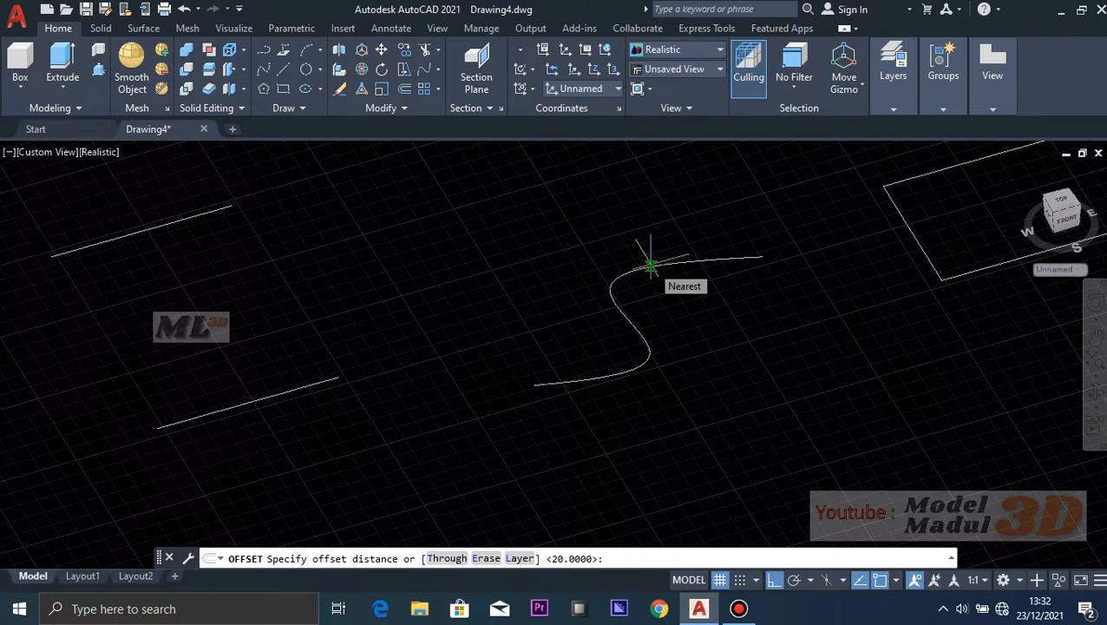
pyautogui.write('200')
pyautogui.press('Return')
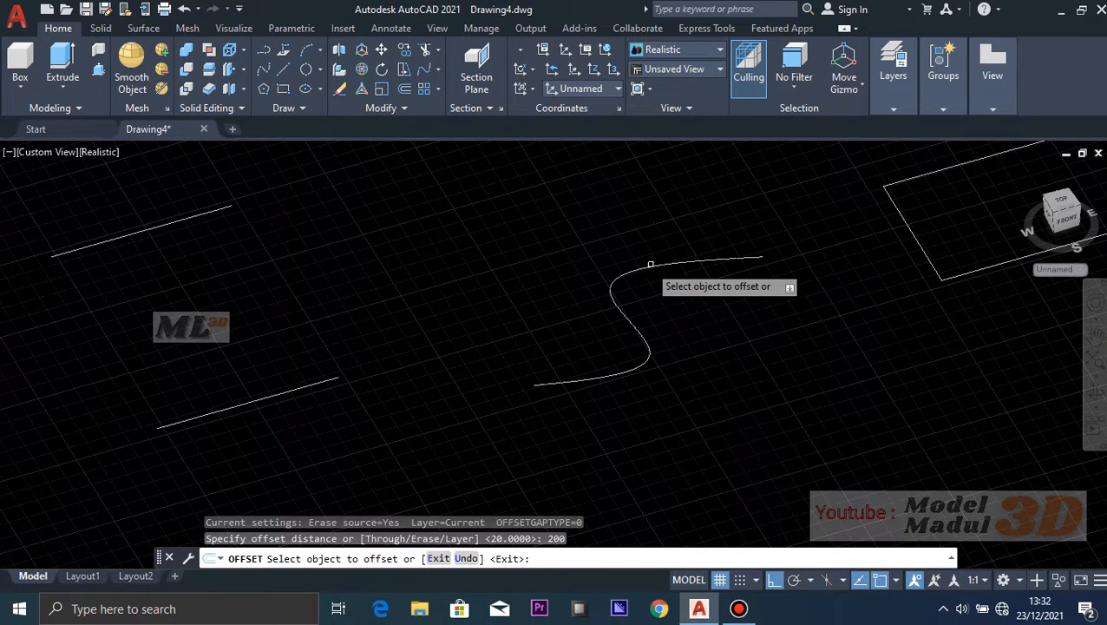
pyautogui.click(646, 268)
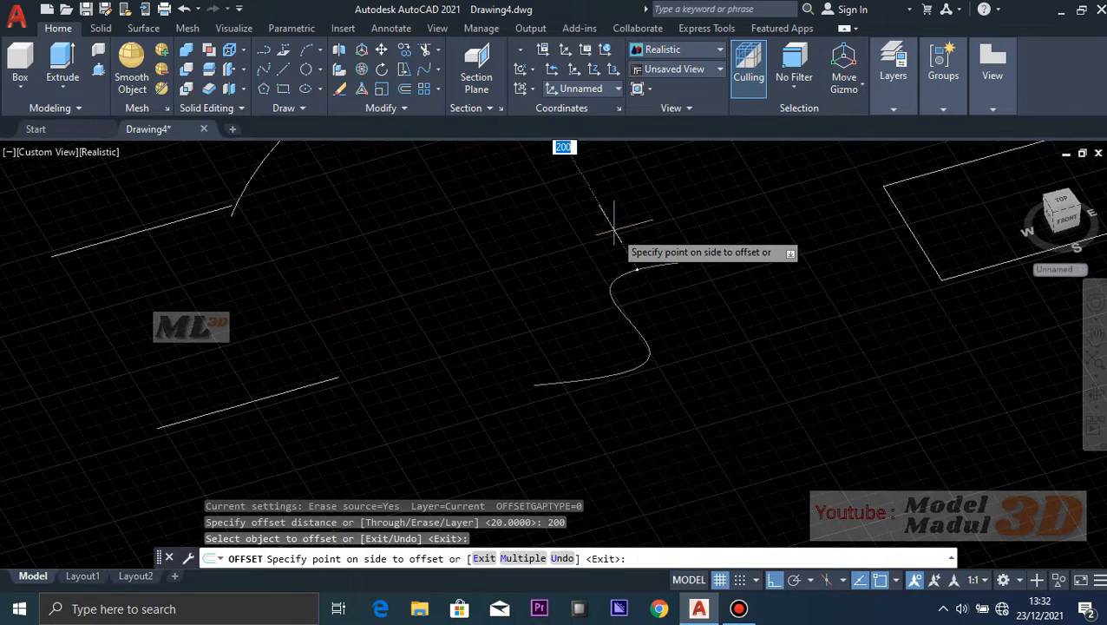
pyautogui.scroll(-4, 613, 218)
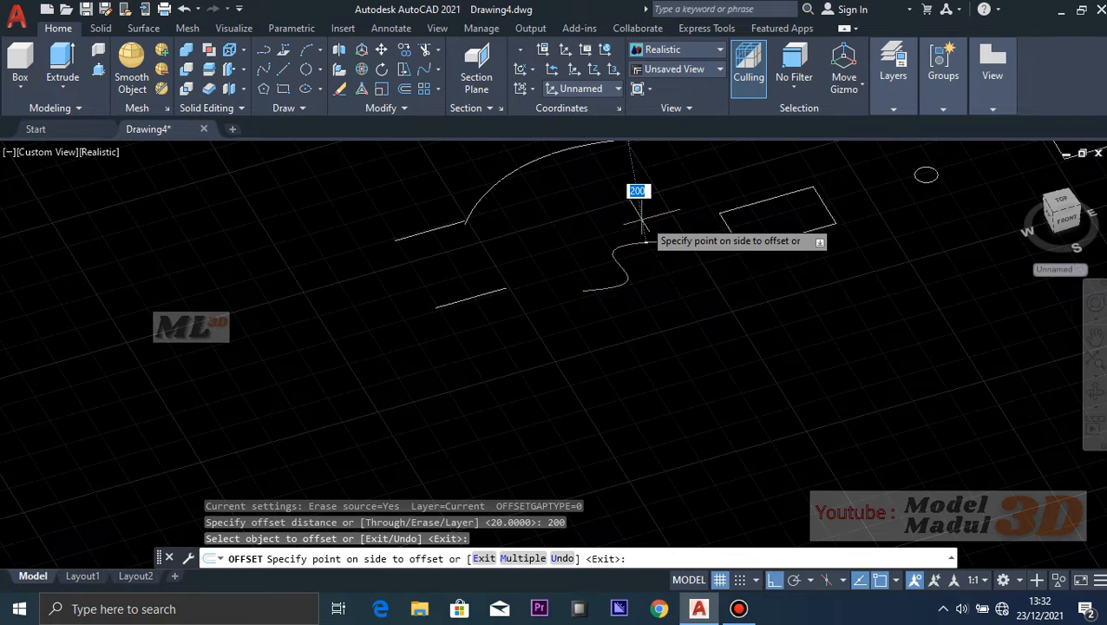
pyautogui.press('Escape')
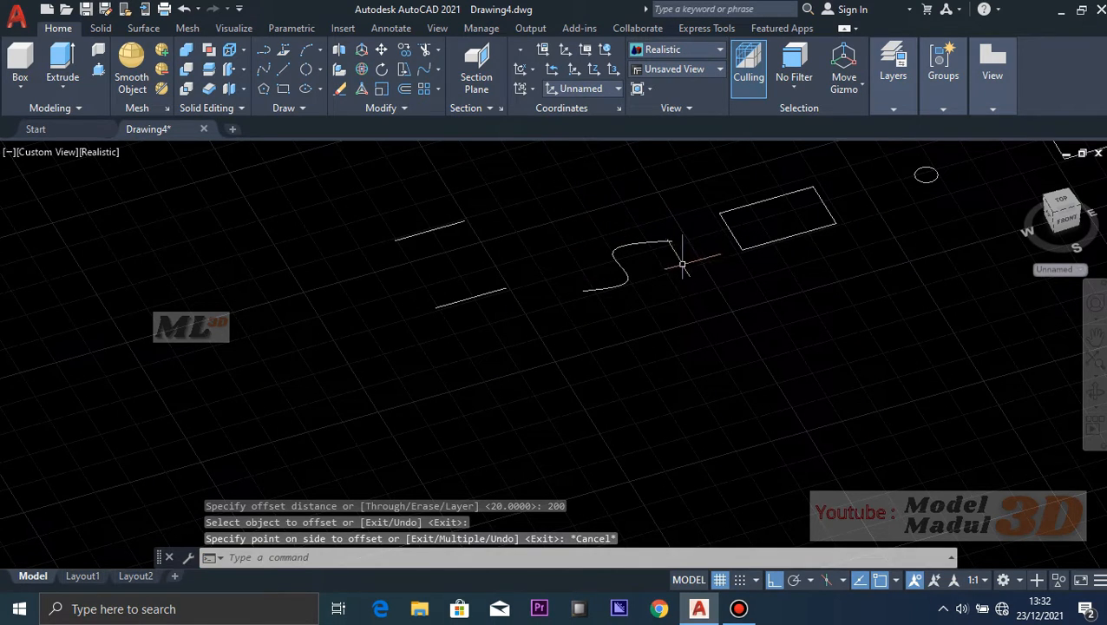
# - Set the Offset command to keep the source object after offsetting, and exit the command
pyautogui.moveTo(685, 264); pyautogui.dragTo(475, 346, button='middle')
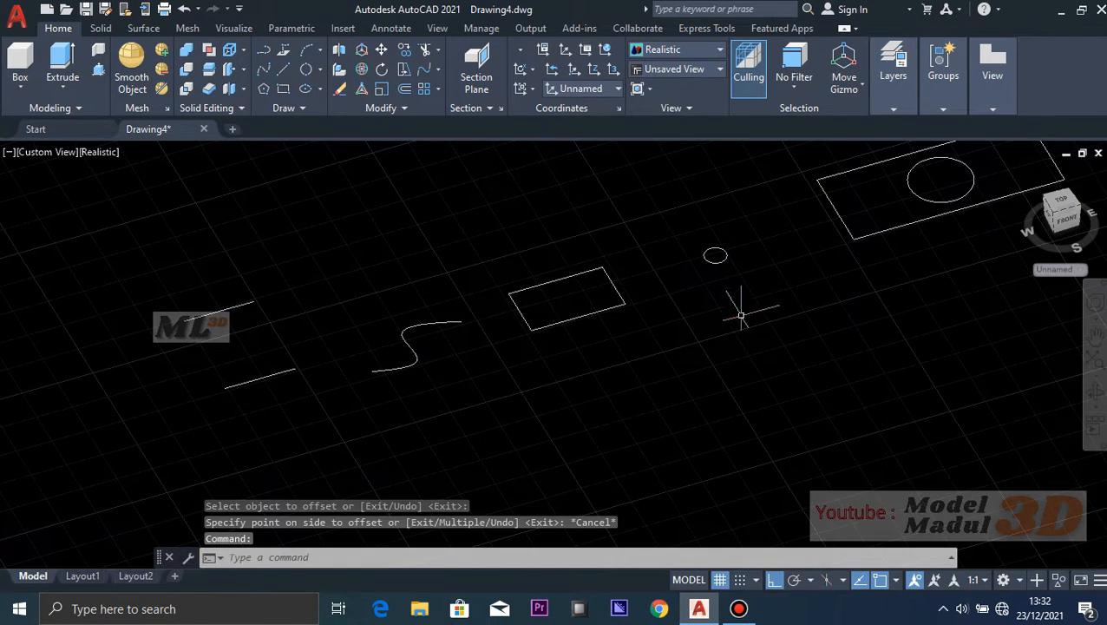
pyautogui.moveTo(741, 315); pyautogui.dragTo(656, 377, button='middle')
pyautogui.click(405, 89)
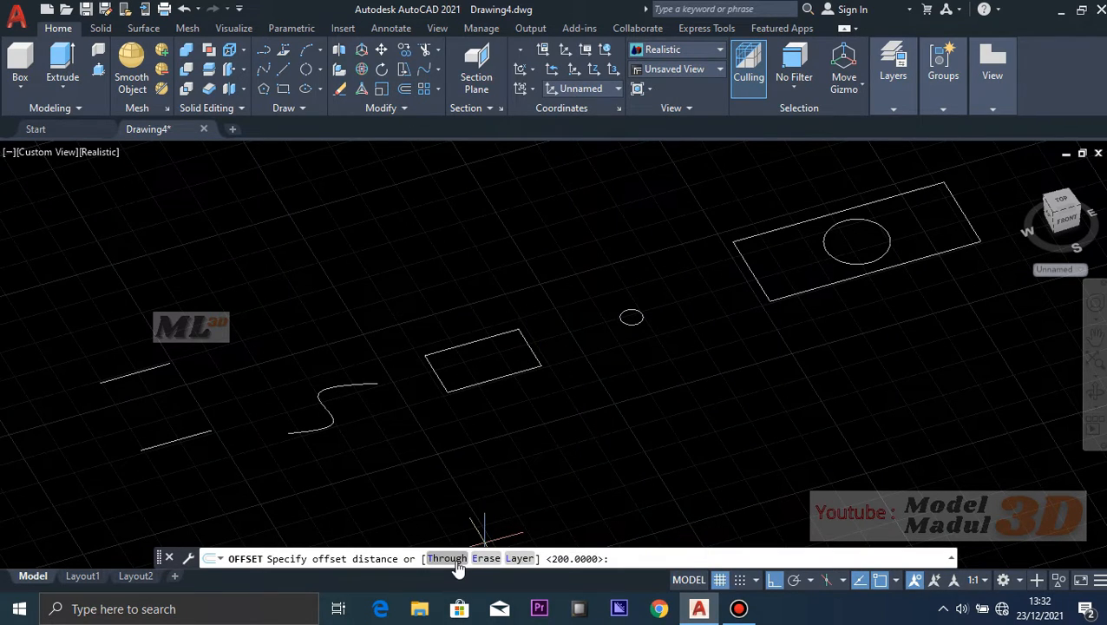
pyautogui.click(486, 559)
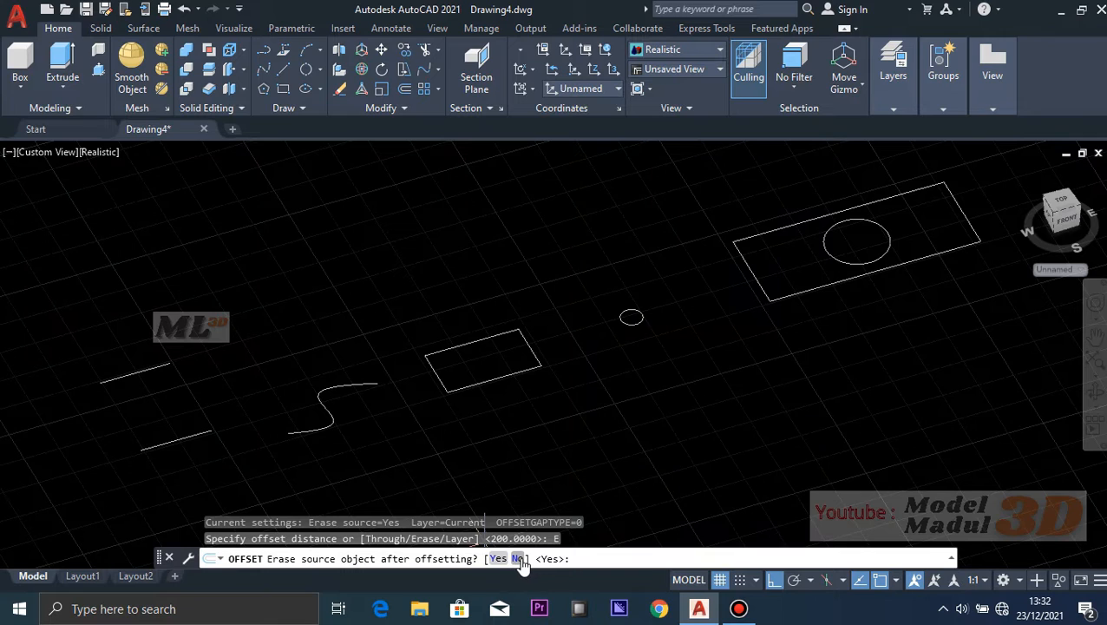
pyautogui.click(519, 559)
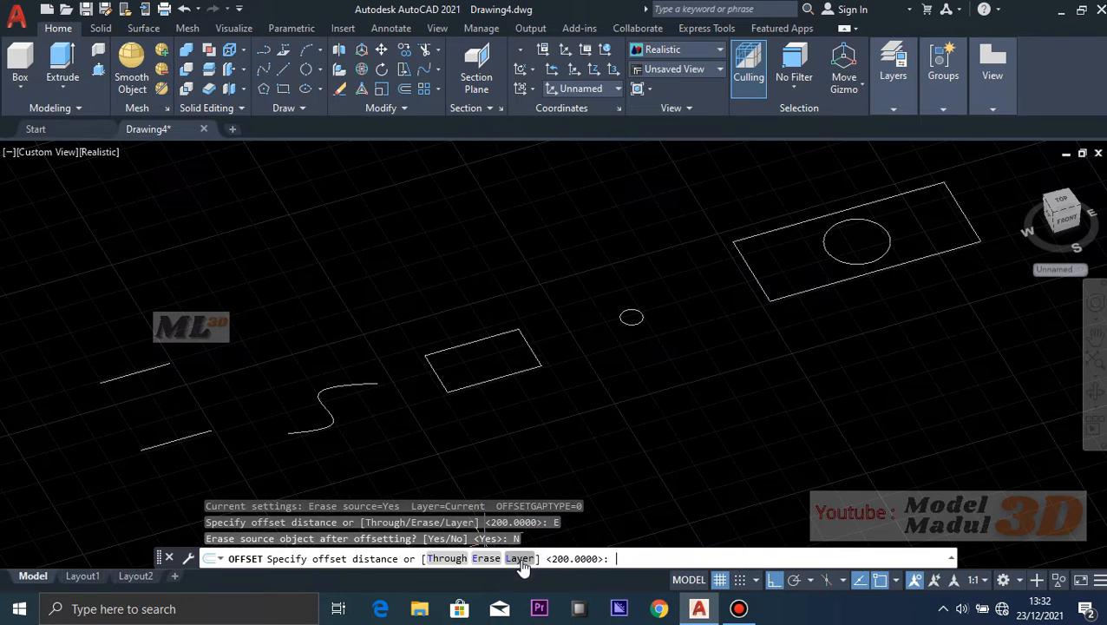
pyautogui.press('Escape')
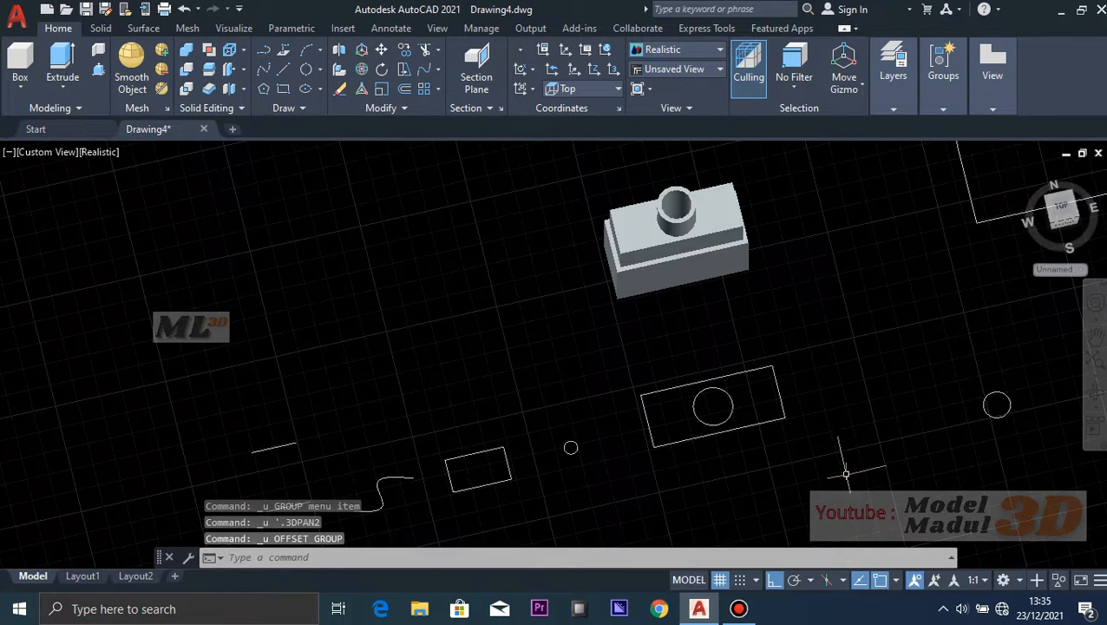
# - Examine the stepped solid with the tube on top and the flat rectangle with the circle inside it
pyautogui.moveTo(841, 458); pyautogui.dragTo(437, 408, button='middle')
pyautogui.scroll(-2, 700, 267)
pyautogui.moveTo(709, 261); pyautogui.dragTo(690, 338, button='middle')
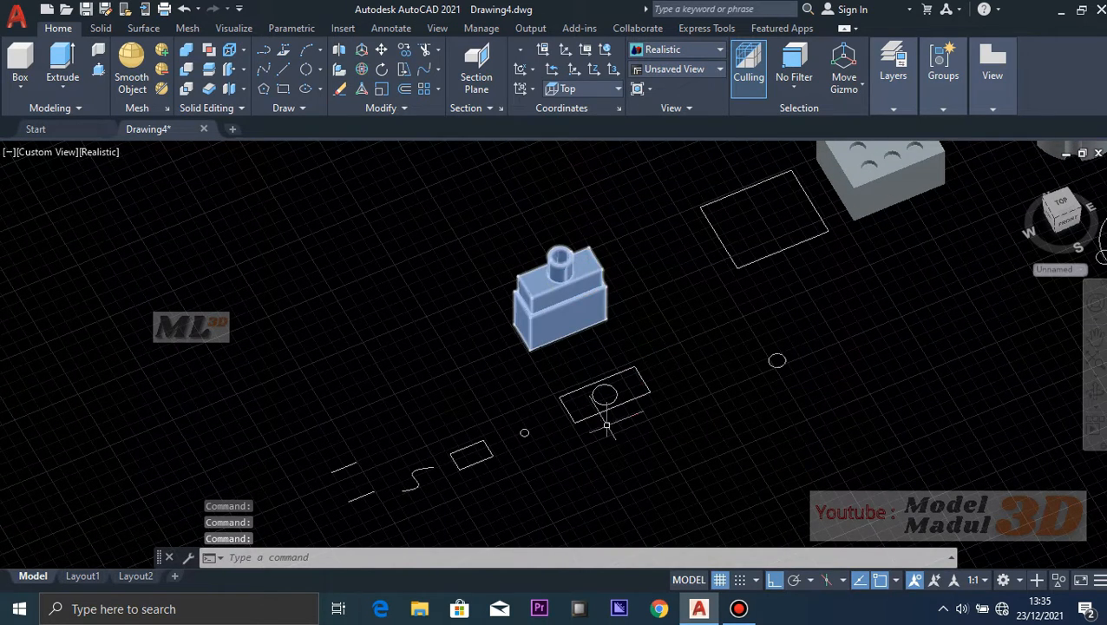
pyautogui.scroll(3, 587, 473)
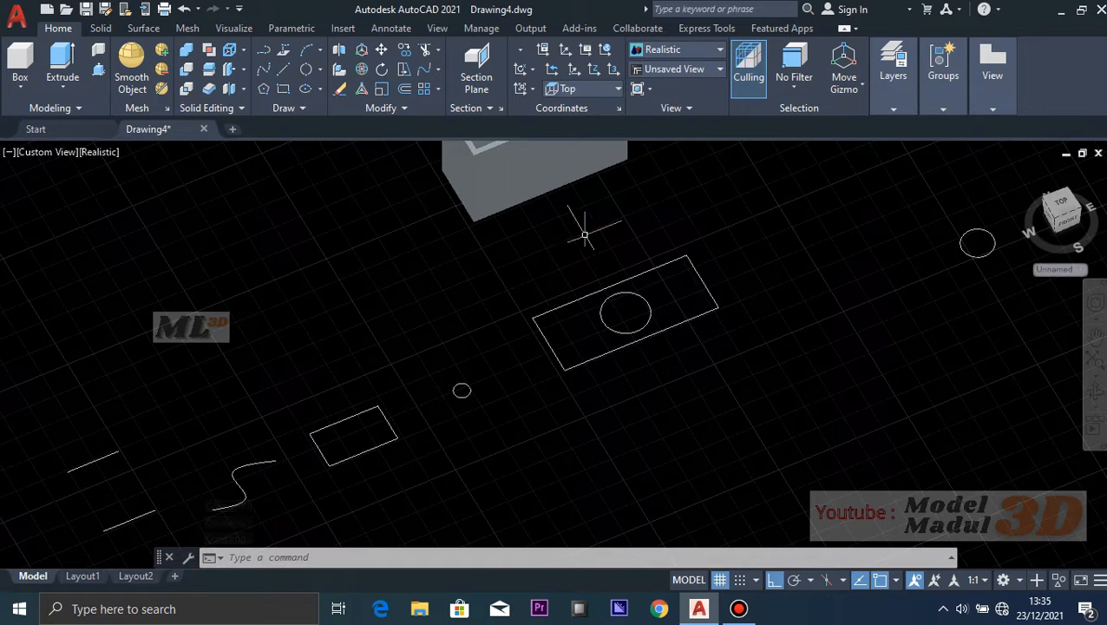
pyautogui.moveTo(578, 230)
pyautogui.mouseDown(button='middle')
pyautogui.moveTo(551, 314)
pyautogui.moveTo(589, 337)
pyautogui.mouseUp(button='middle')
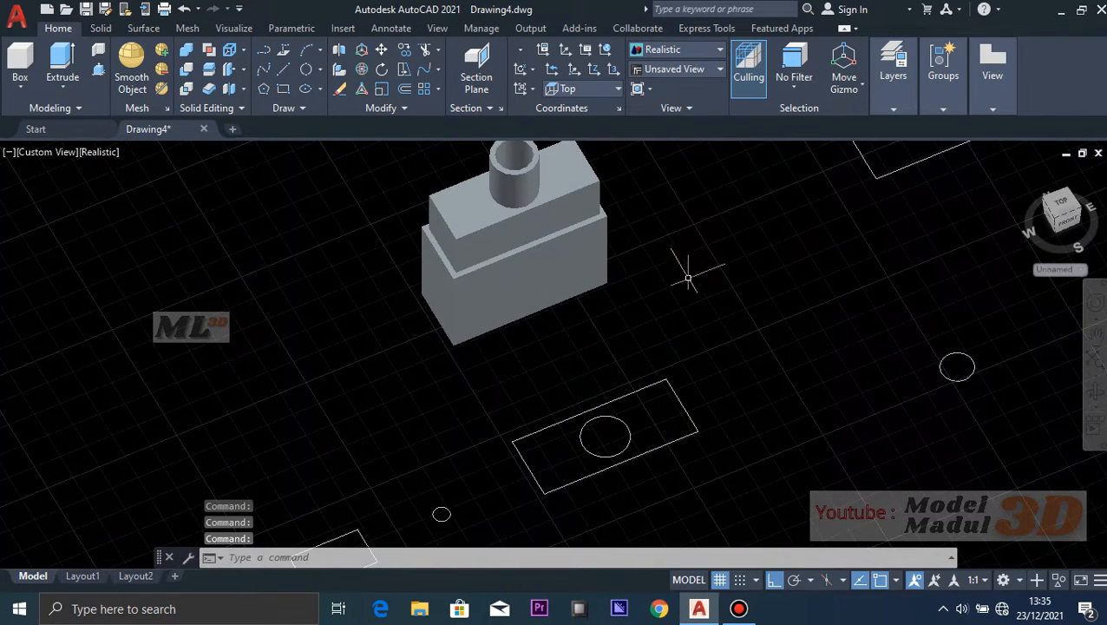
pyautogui.moveTo(687, 278); pyautogui.dragTo(699, 336, button='middle')
pyautogui.scroll(2, 563, 214)
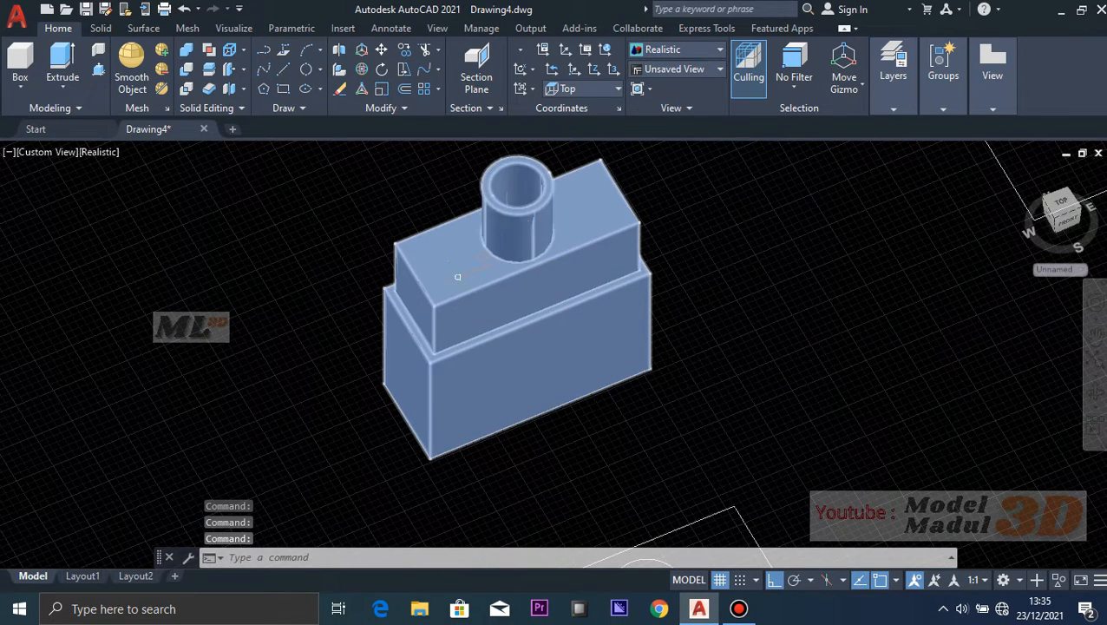
pyautogui.moveTo(784, 408); pyautogui.dragTo(720, 234, button='middle')
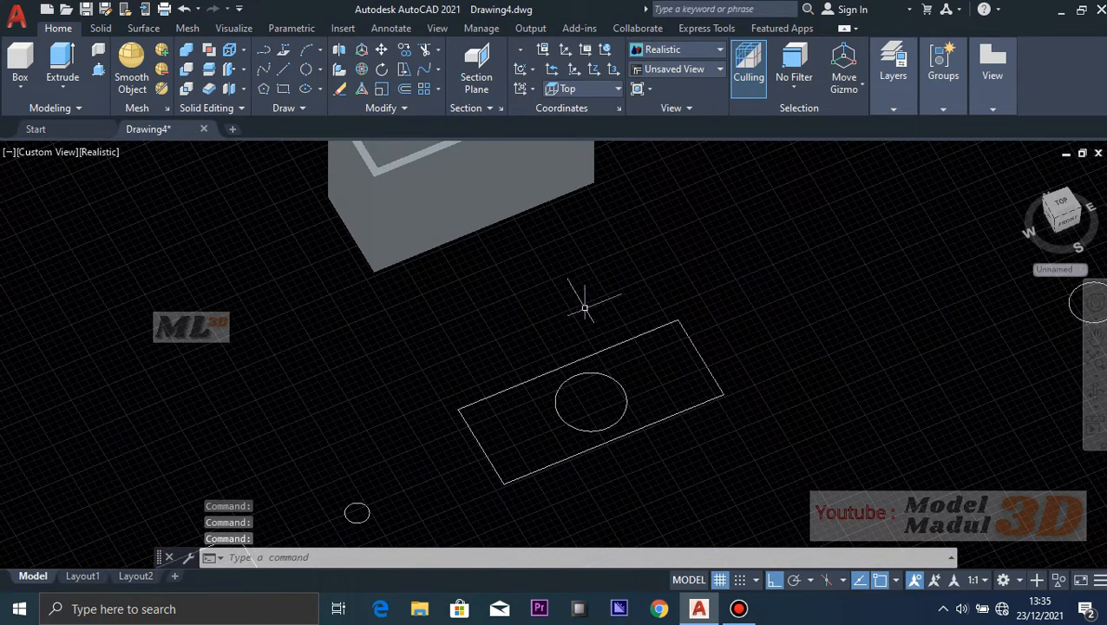
pyautogui.moveTo(585, 307); pyautogui.dragTo(583, 365, button='middle')
pyautogui.scroll(4, 413, 239)
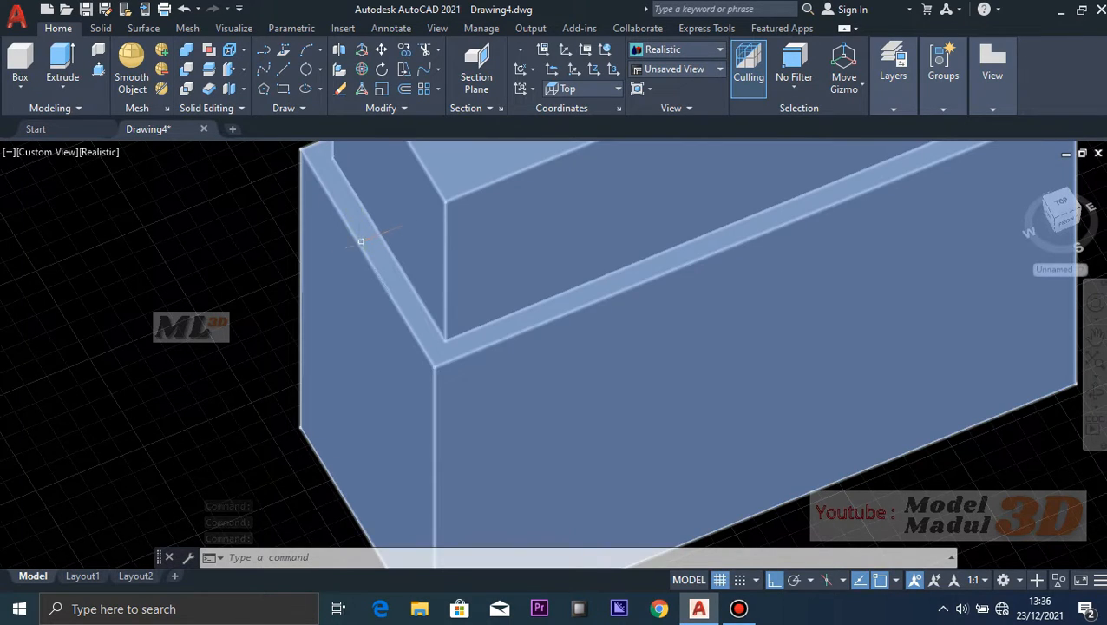
pyautogui.scroll(-5, 355, 244)
pyautogui.moveTo(615, 338); pyautogui.dragTo(630, 257, button='middle')
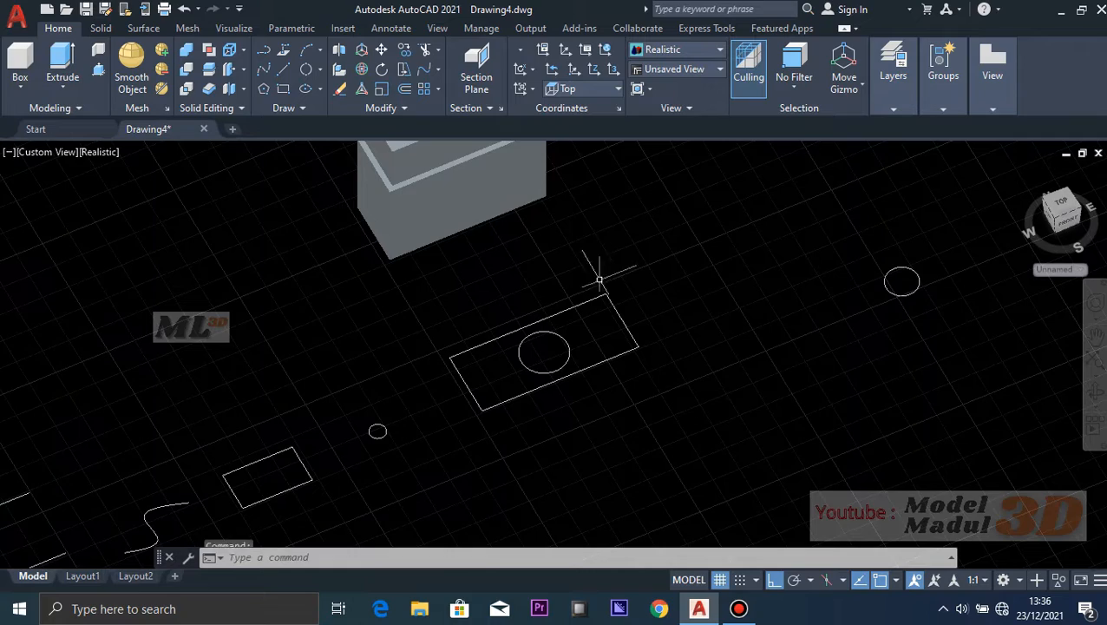
pyautogui.scroll(4, 509, 372)
pyautogui.scroll(-5, 502, 302)
pyautogui.moveTo(493, 246); pyautogui.dragTo(473, 308, button='middle')
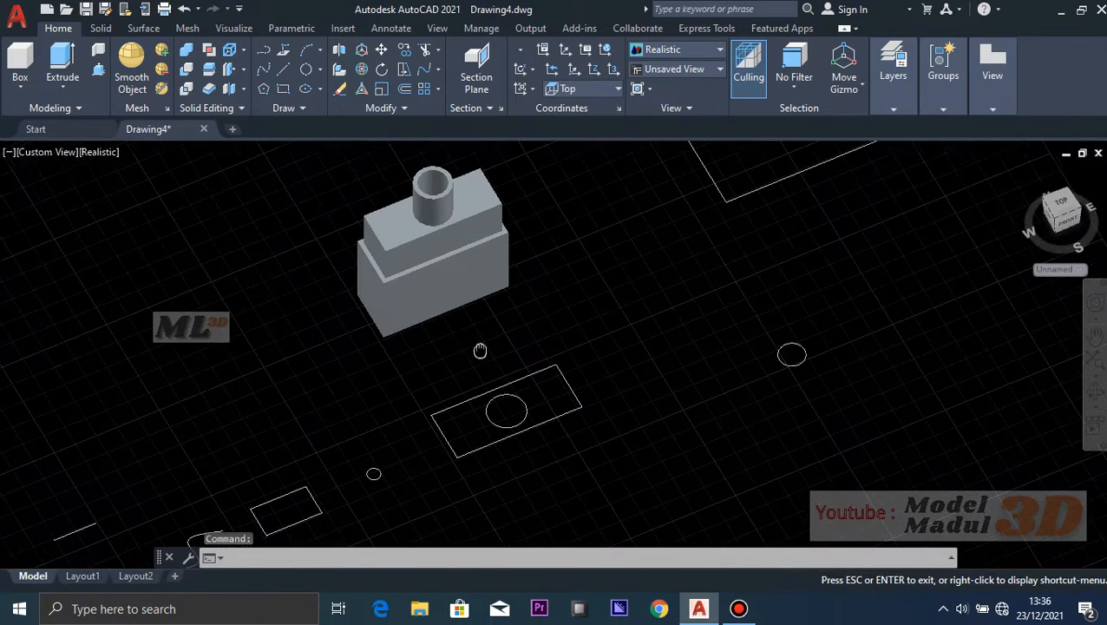
pyautogui.scroll(3, 490, 388)
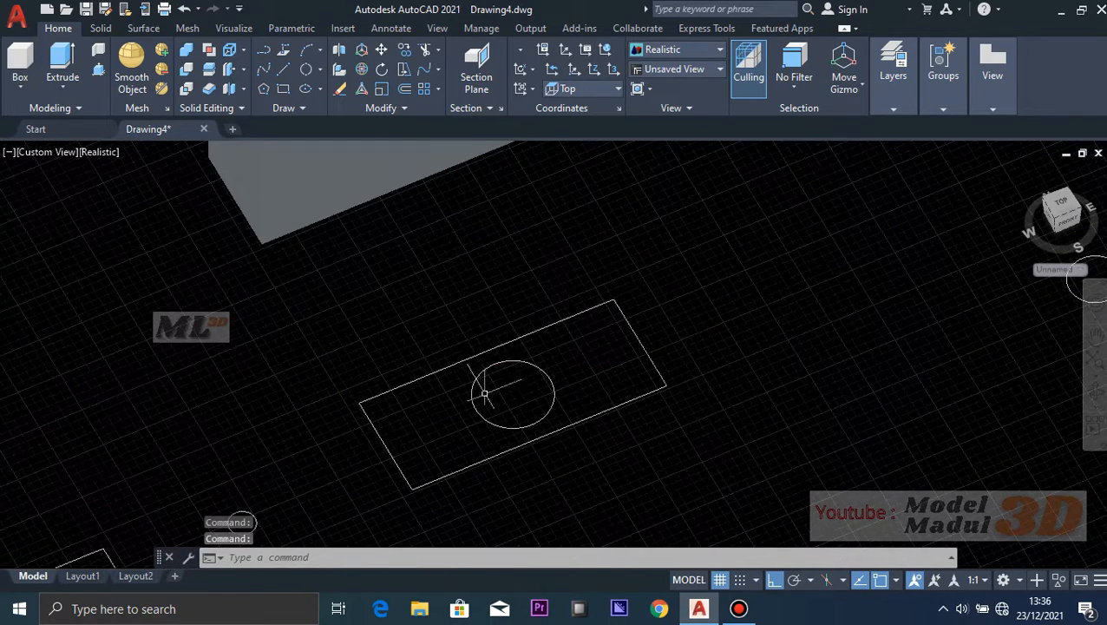
# - Offset the flat rectangle around the circle by 10 toward its outer side
pyautogui.click(402, 90)
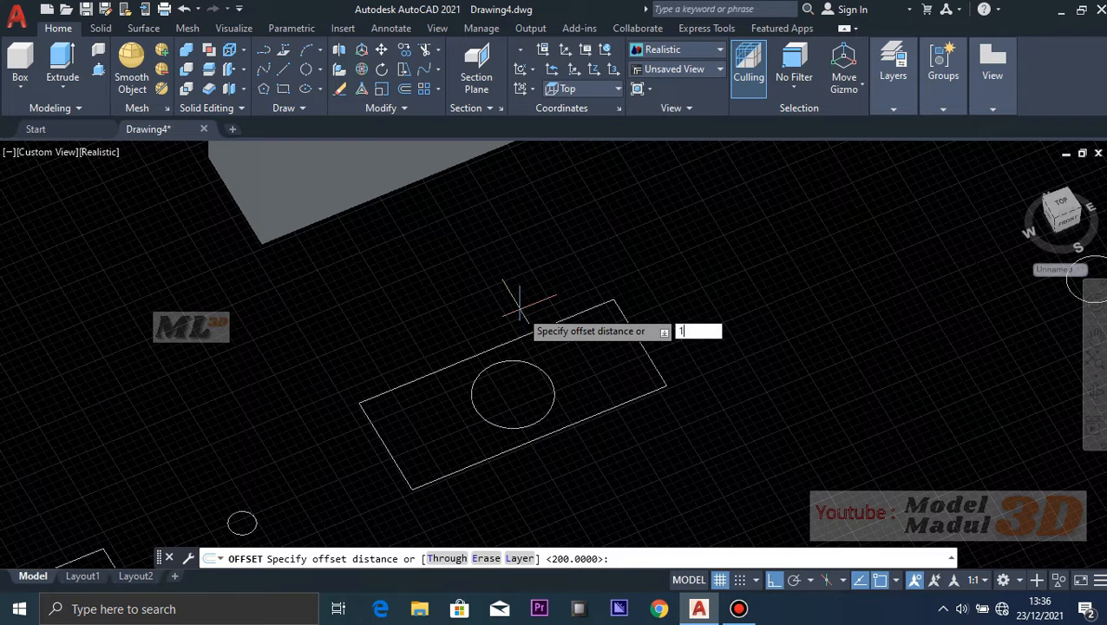
pyautogui.press('Return')
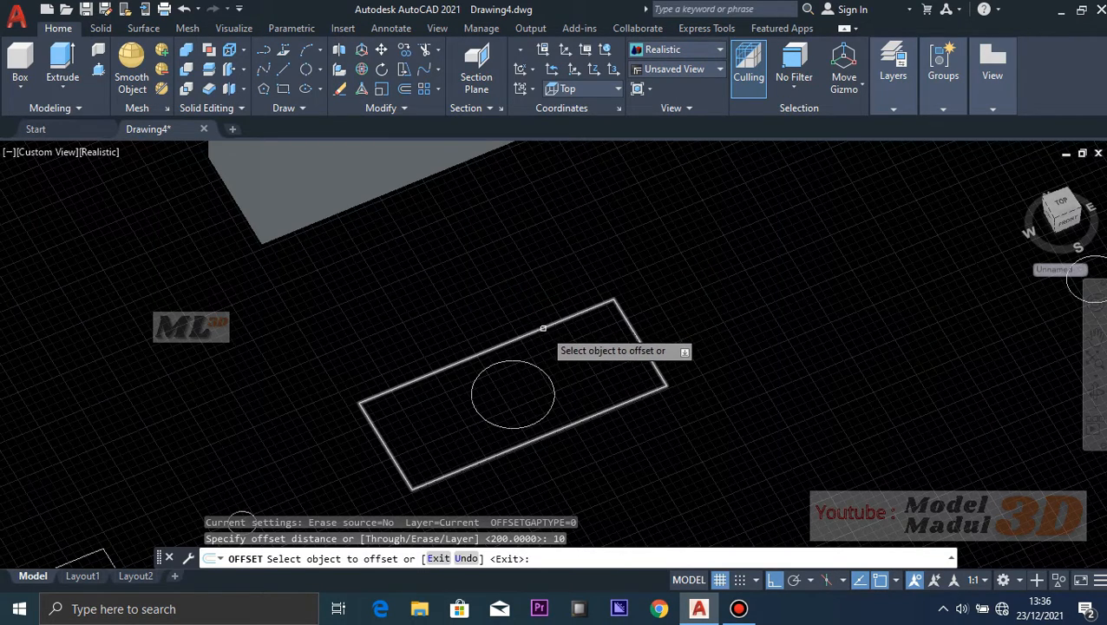
pyautogui.click(544, 328)
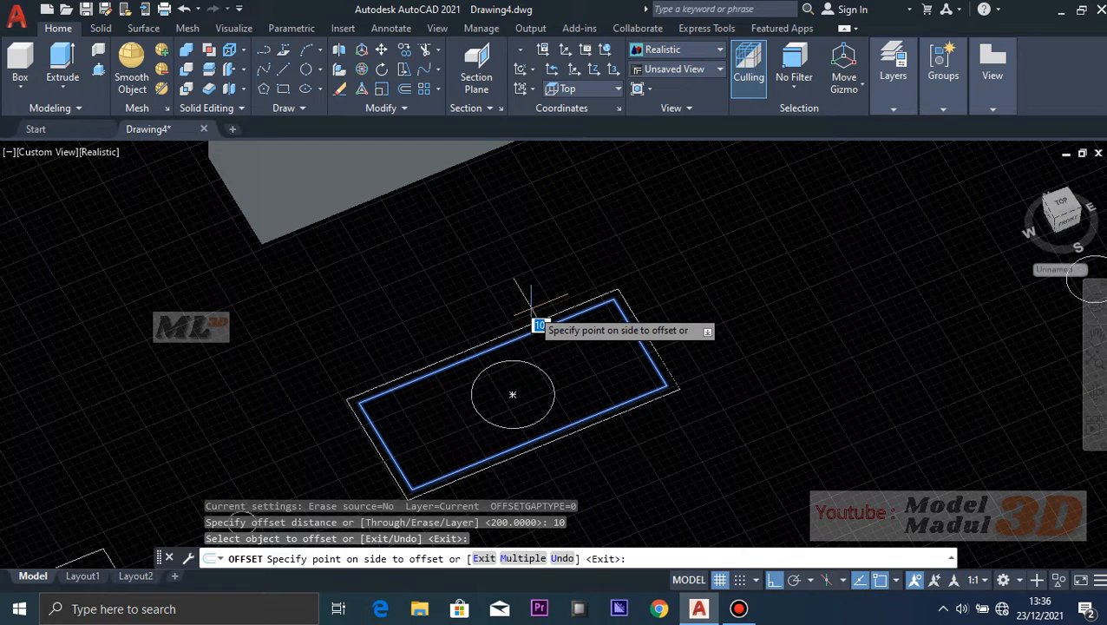
pyautogui.click(531, 308)
# - Offset the circle inside the rectangle by 10 toward its centre and end the Offset command
pyautogui.click(540, 379)
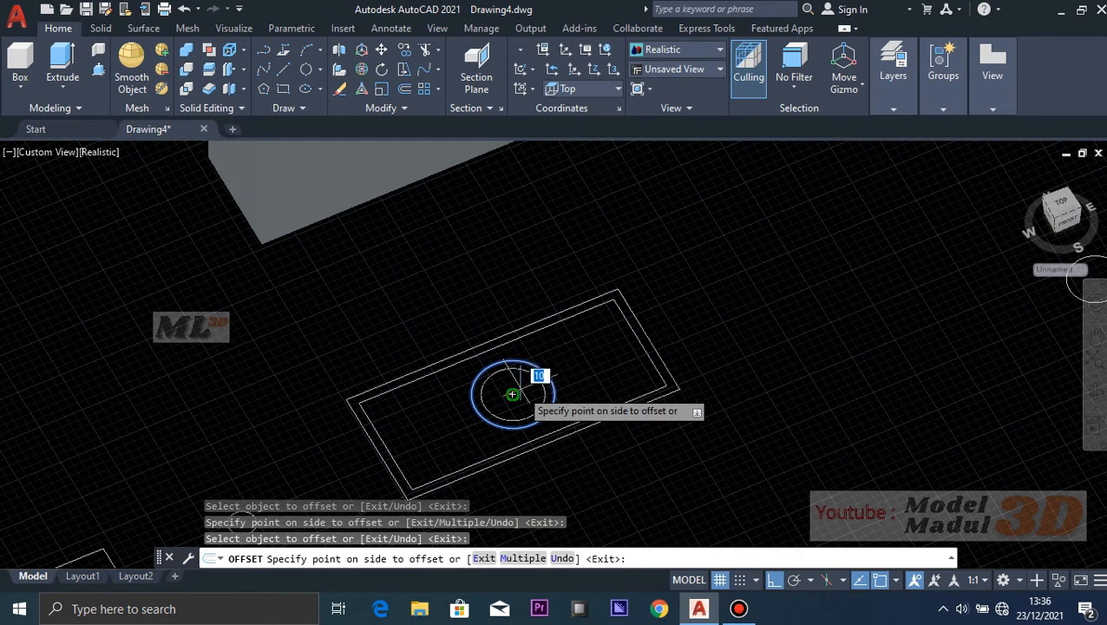
pyautogui.click(512, 393)
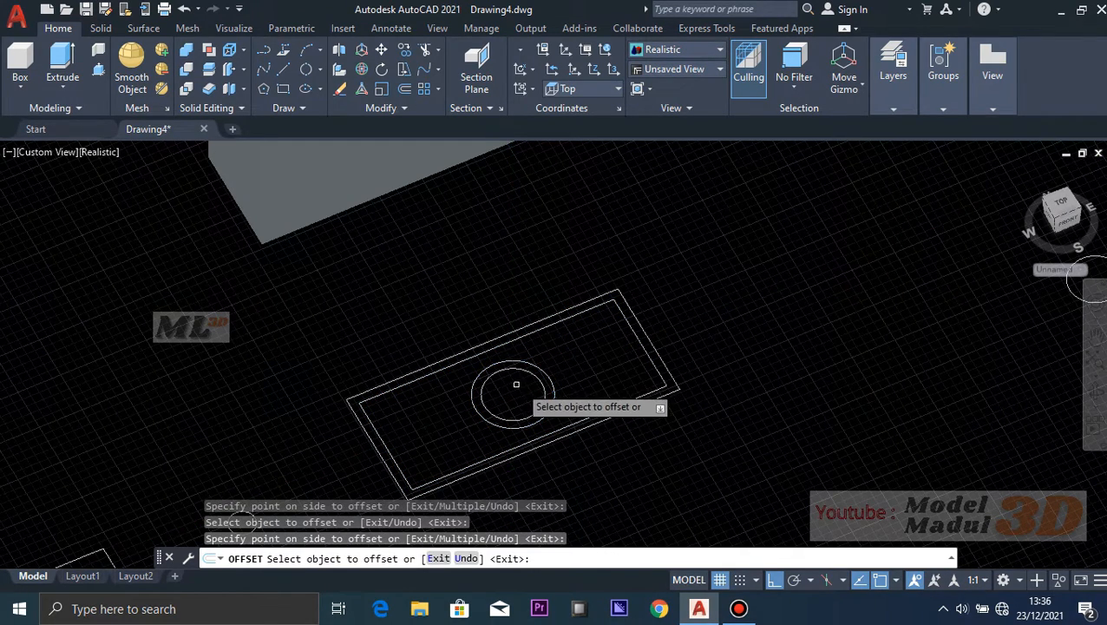
pyautogui.moveTo(769, 387); pyautogui.dragTo(782, 318, button='middle')
pyautogui.press('Escape')
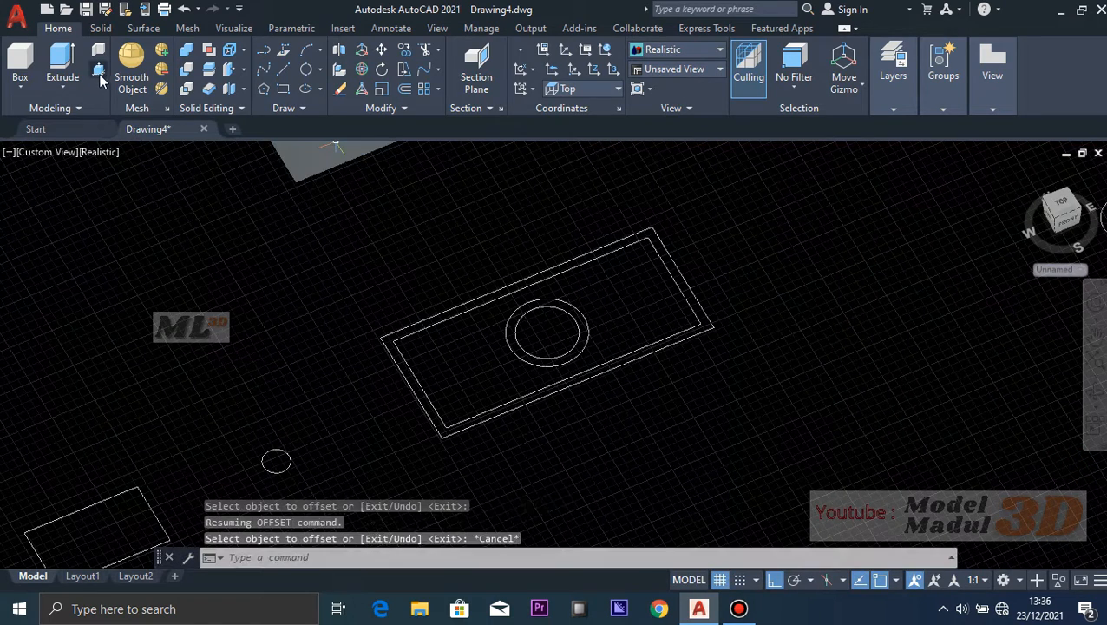
# - Presspull the band between the two rectangles to a height of 200 and end the command
pyautogui.click(99, 69)
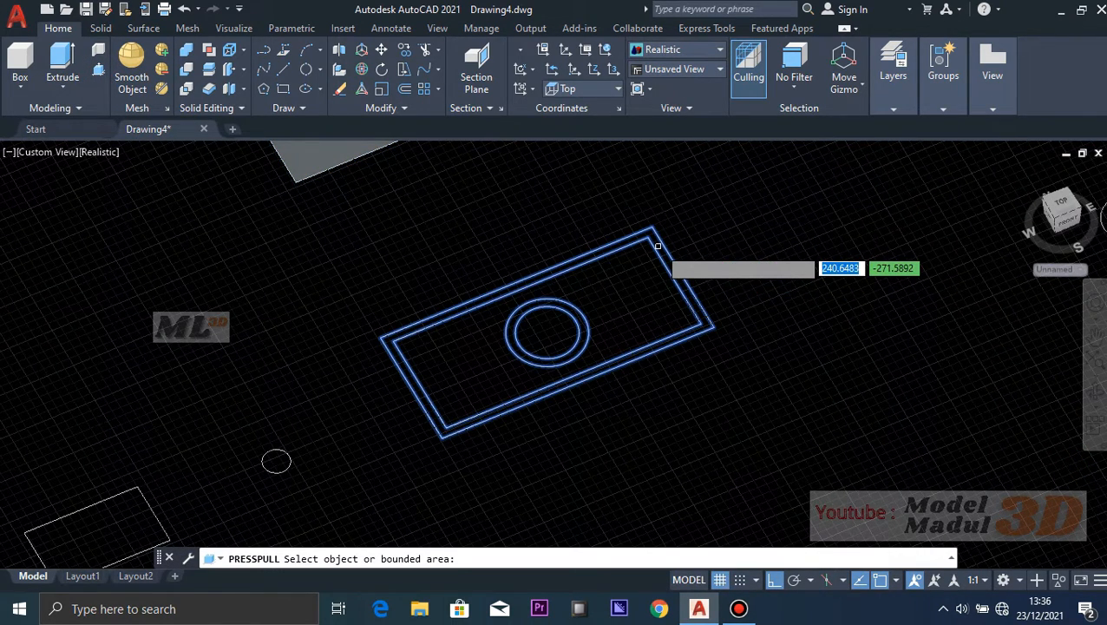
pyautogui.click(657, 247)
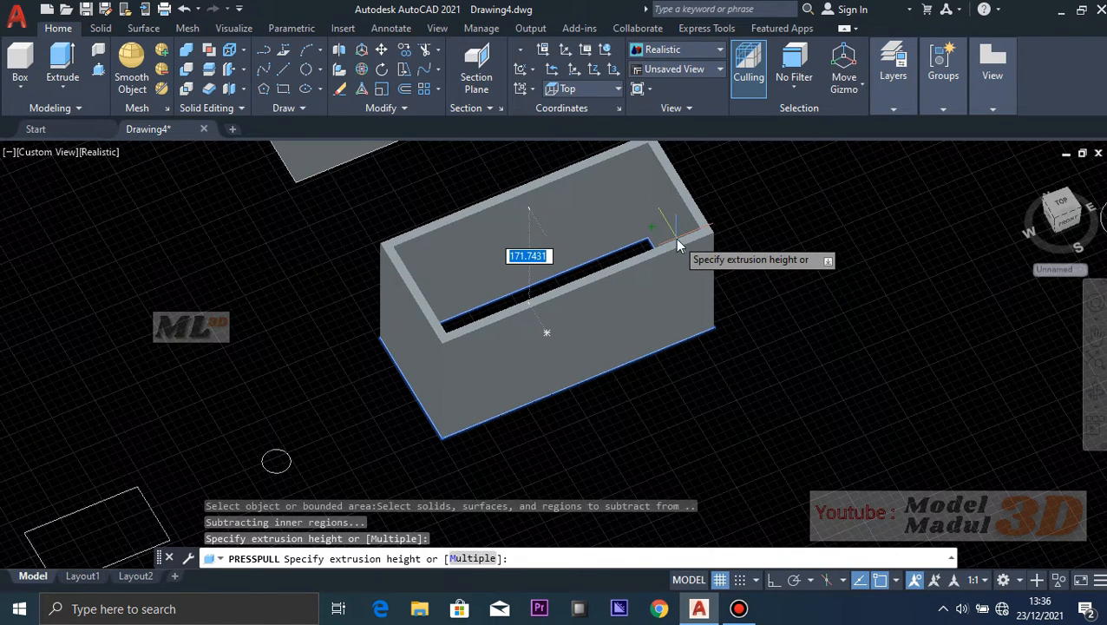
pyautogui.write('200')
pyautogui.press('Return')
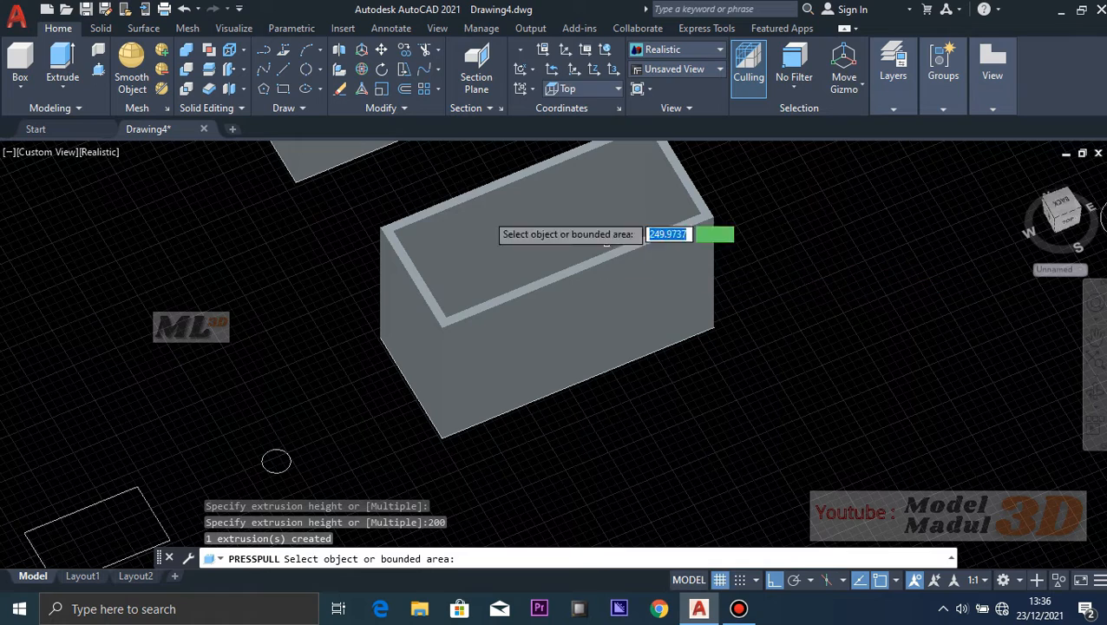
pyautogui.press('Return')
pyautogui.press('Escape')
# - Switch the visual style to 2D Wireframe so the circles inside the hollow box can be reached
pyautogui.click(94, 153)
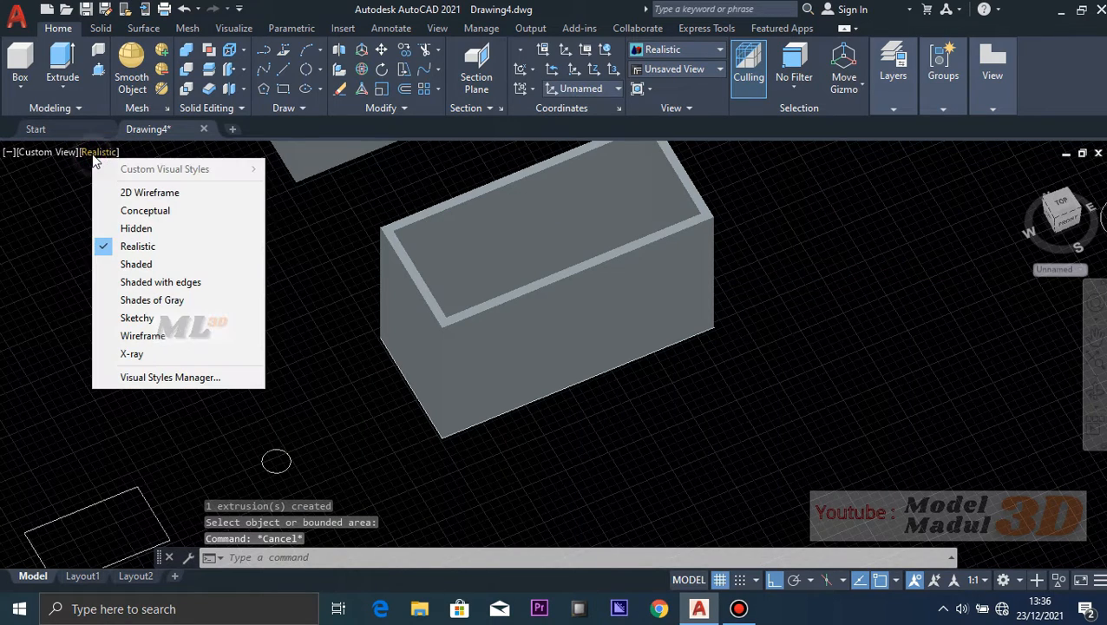
pyautogui.click(169, 195)
pyautogui.moveTo(781, 300); pyautogui.dragTo(798, 338, button='middle')
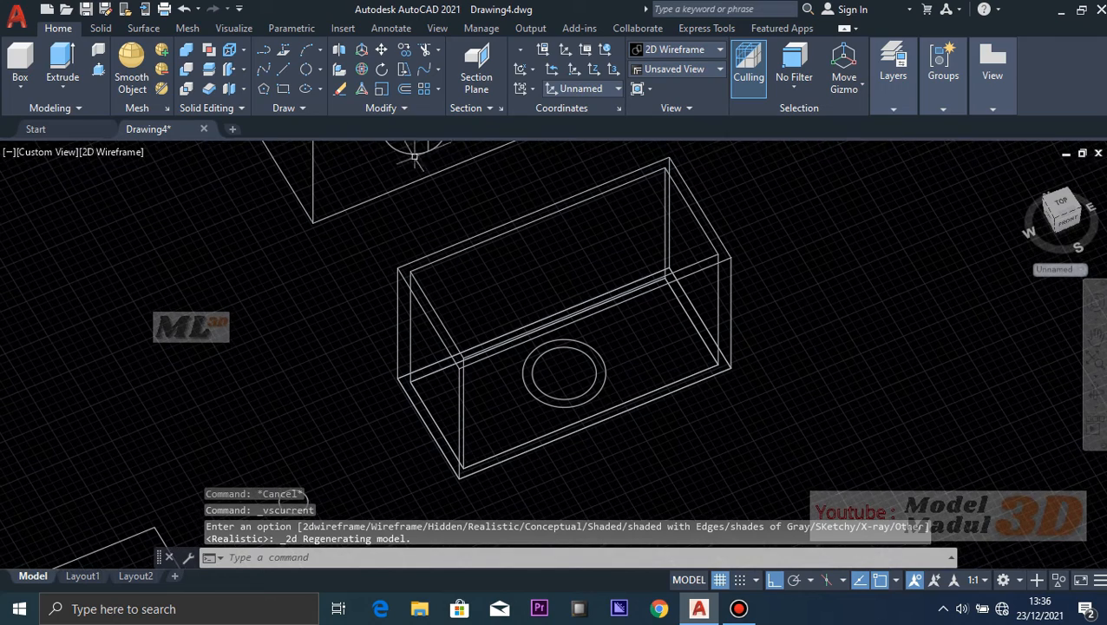
# - Presspull the area between the inner rectangle and the outer circle to a height of 300
pyautogui.click(99, 69)
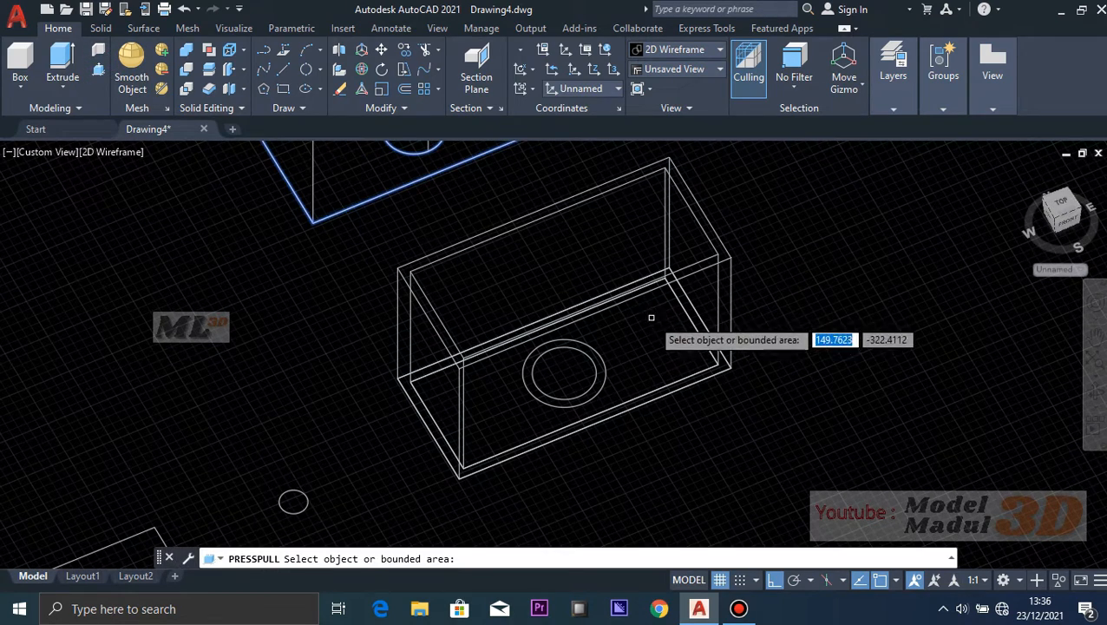
pyautogui.keyDown('shift'); pyautogui.moveTo(728, 339); pyautogui.dragTo(755, 308, button='middle'); pyautogui.keyUp('shift')
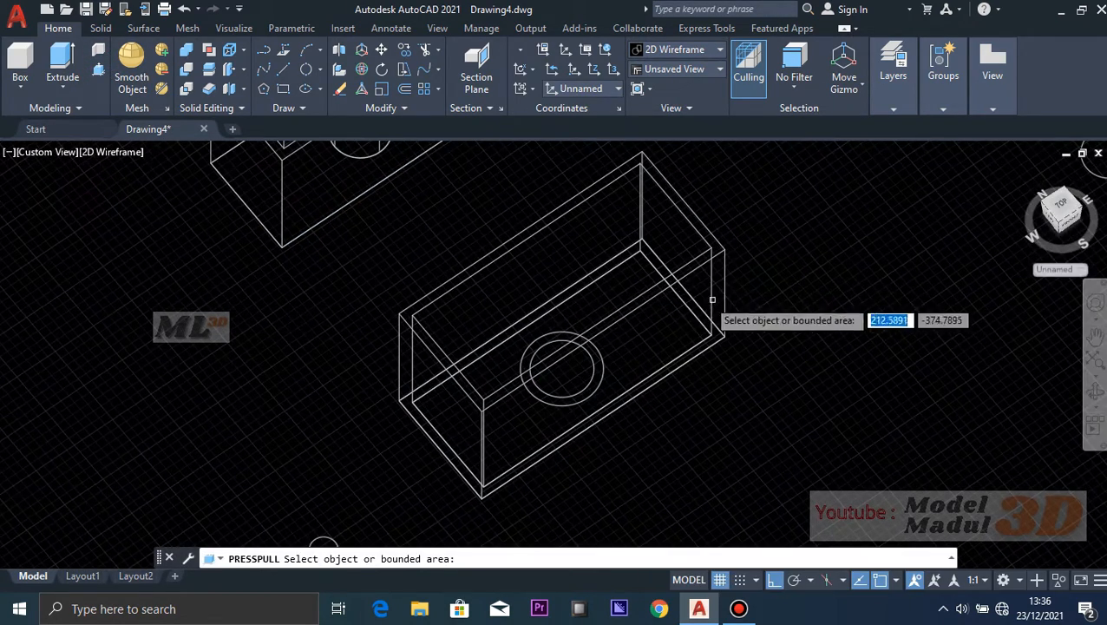
pyautogui.click(634, 267)
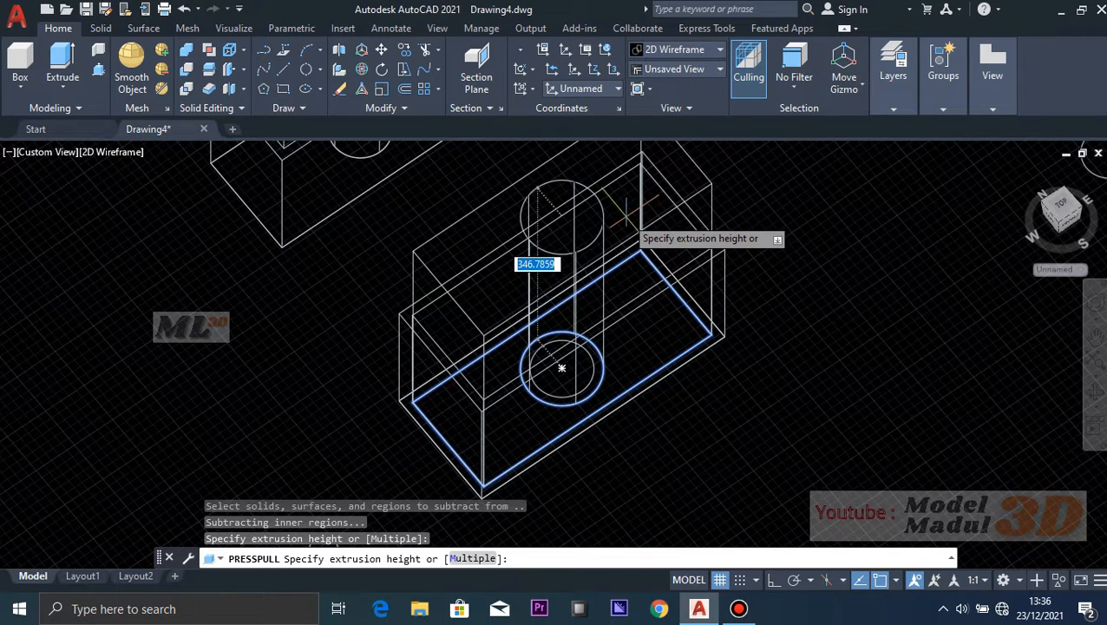
pyautogui.write('300')
pyautogui.press('Return')
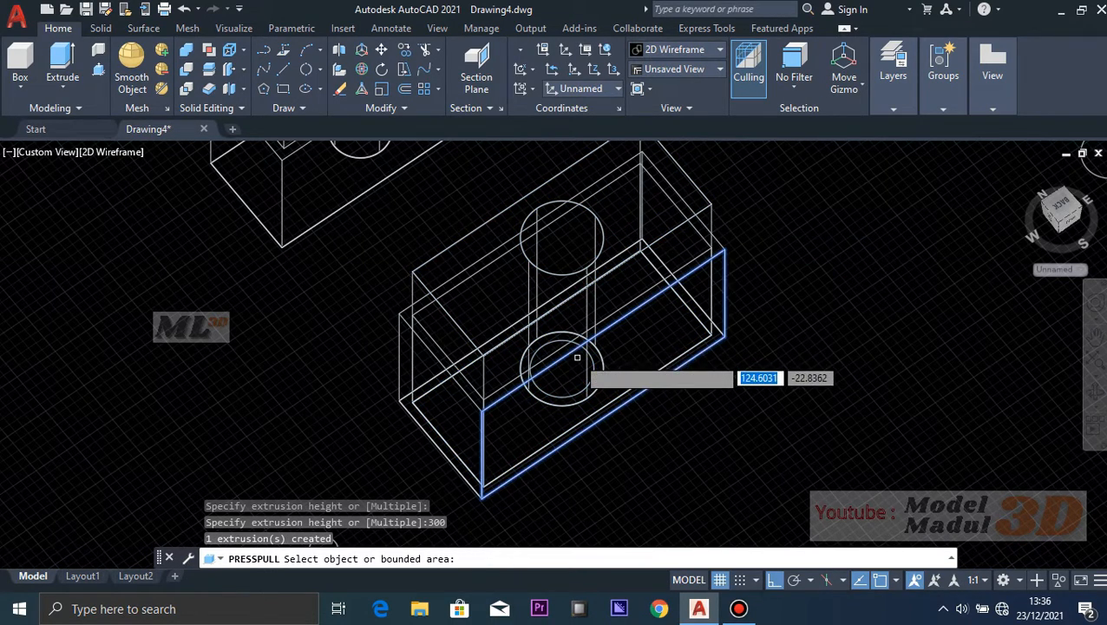
# - Presspull the ring between the two circles to a height of 400 and end the command
pyautogui.click(569, 345)
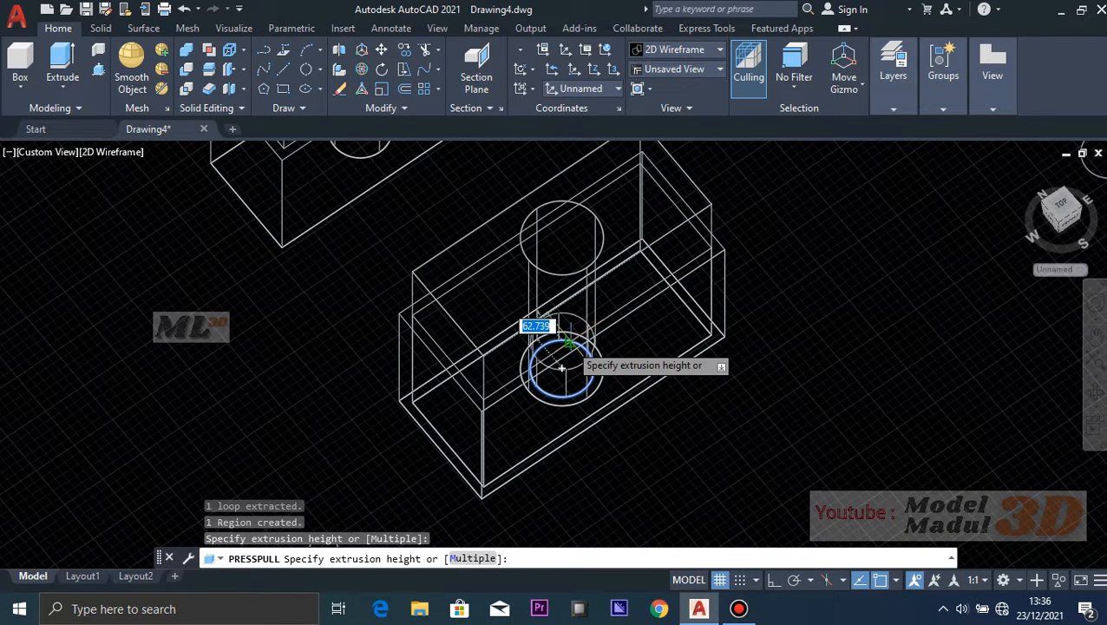
pyautogui.press('Escape')
pyautogui.scroll(4, 567, 341)
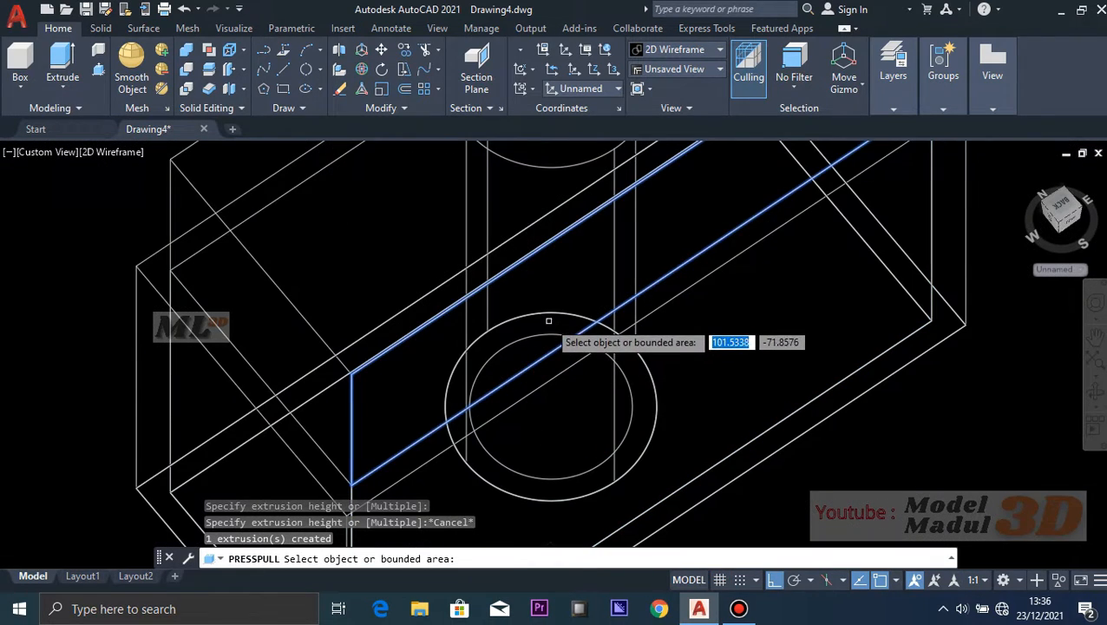
pyautogui.keyDown('shift'); pyautogui.moveTo(729, 367); pyautogui.dragTo(653, 368, button='middle'); pyautogui.keyUp('shift')
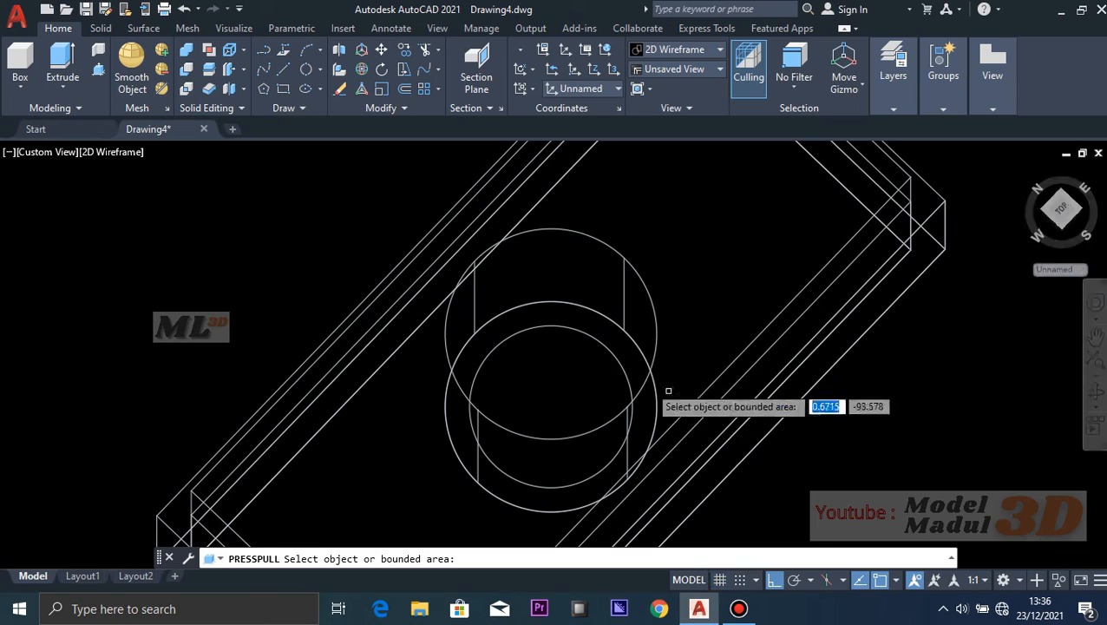
pyautogui.click(544, 314)
pyautogui.scroll(-4, 544, 314)
pyautogui.keyDown('shift'); pyautogui.moveTo(539, 261); pyautogui.dragTo(536, 191, button='middle'); pyautogui.keyUp('shift')
pyautogui.write('4')
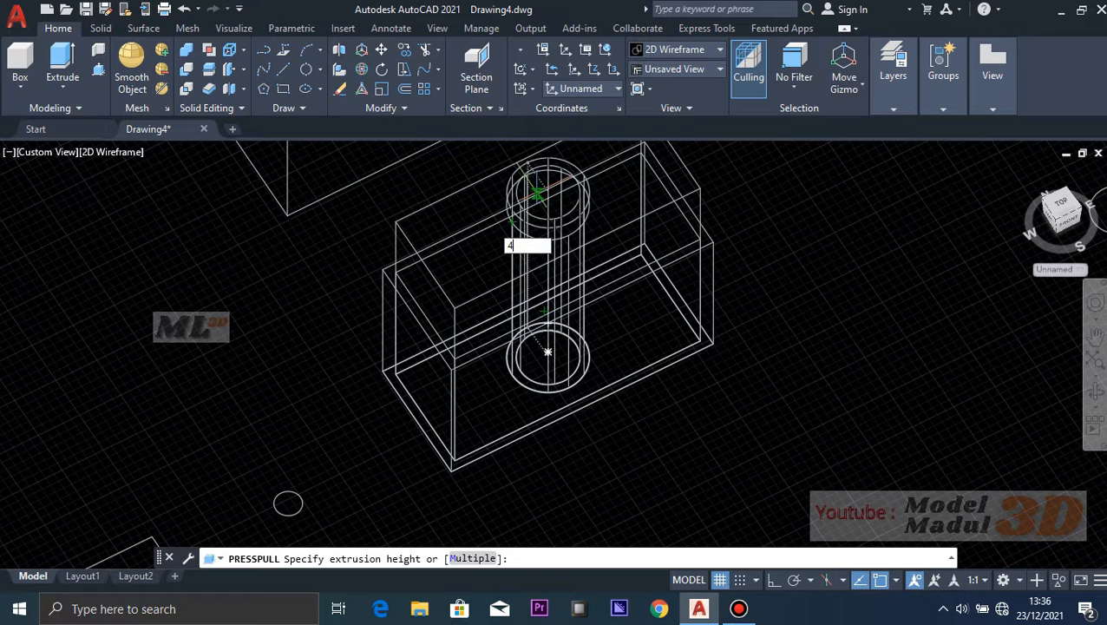
pyautogui.write('00')
pyautogui.press('Return')
pyautogui.keyDown('shift'); pyautogui.moveTo(642, 217); pyautogui.dragTo(621, 348, button='middle'); pyautogui.keyUp('shift')
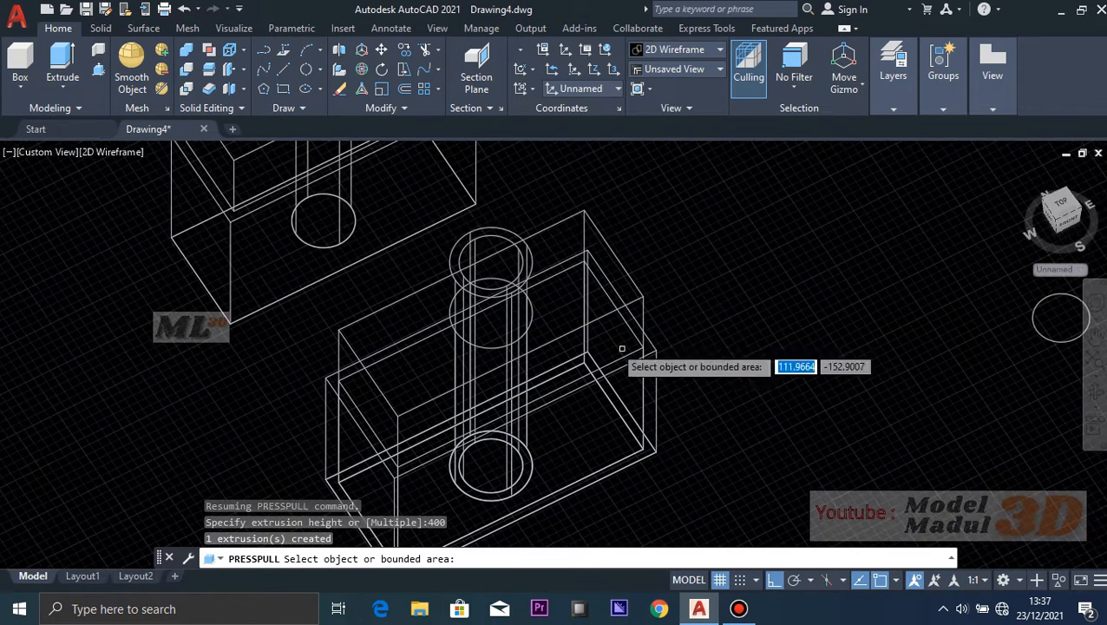
pyautogui.press('Return')
# - Set the visual style to Shaded with edges and compare the two stepped solids with tubes
pyautogui.click(114, 154)
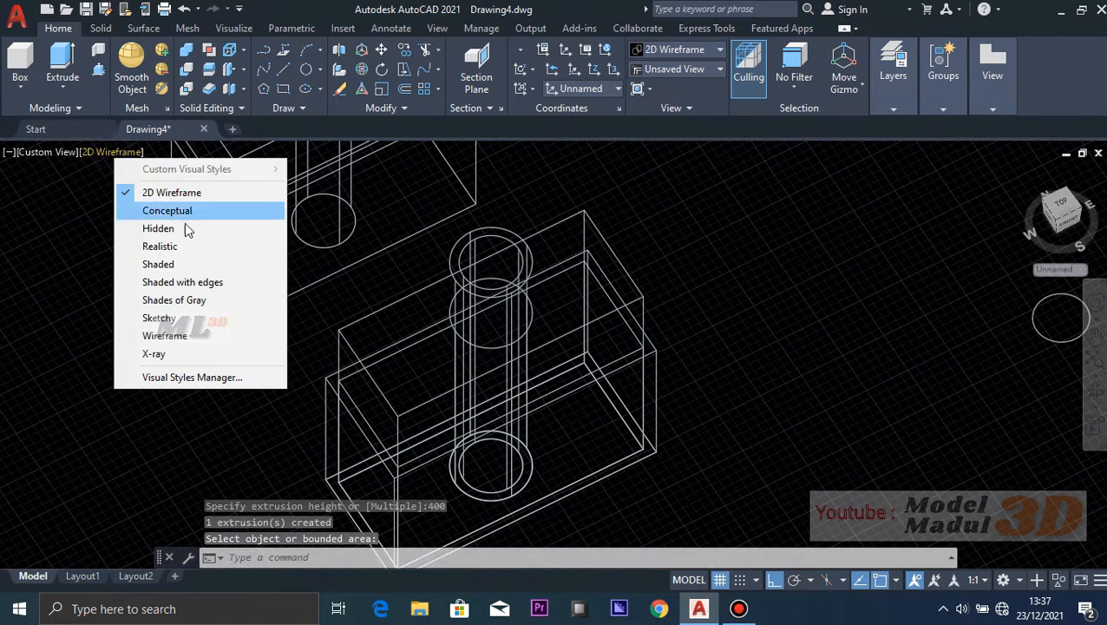
pyautogui.click(198, 283)
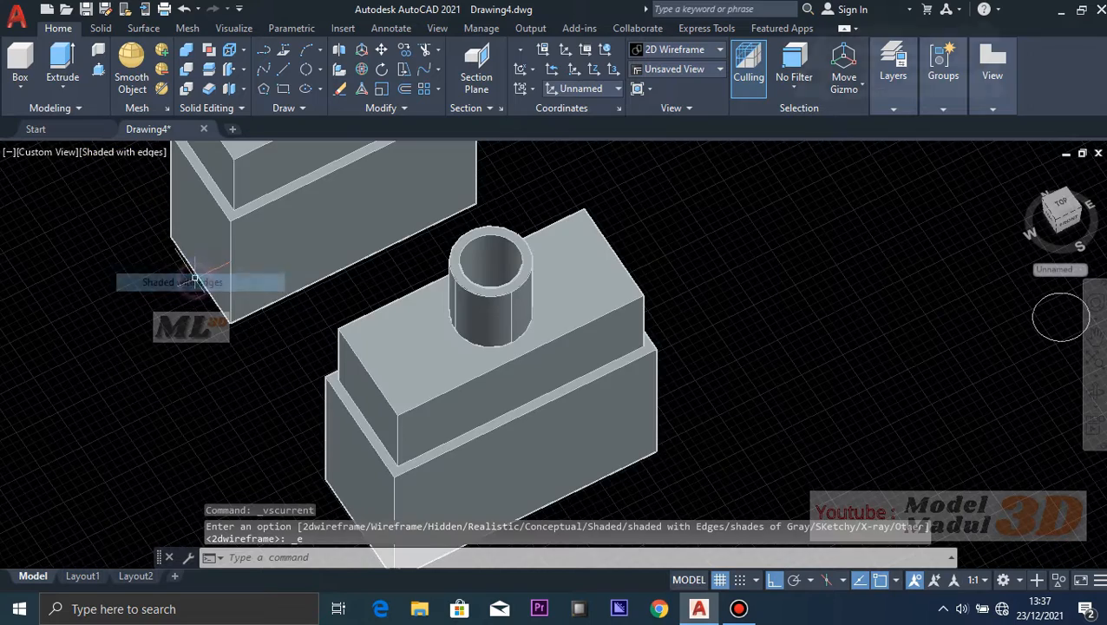
pyautogui.moveTo(662, 234)
pyautogui.keyDown('shift'); pyautogui.mouseDown(button='middle')
pyautogui.moveTo(754, 351)
pyautogui.moveTo(684, 276)
pyautogui.moveTo(732, 315)
pyautogui.mouseUp(button='middle'); pyautogui.keyUp('shift')
pyautogui.scroll(-2, 751, 290)
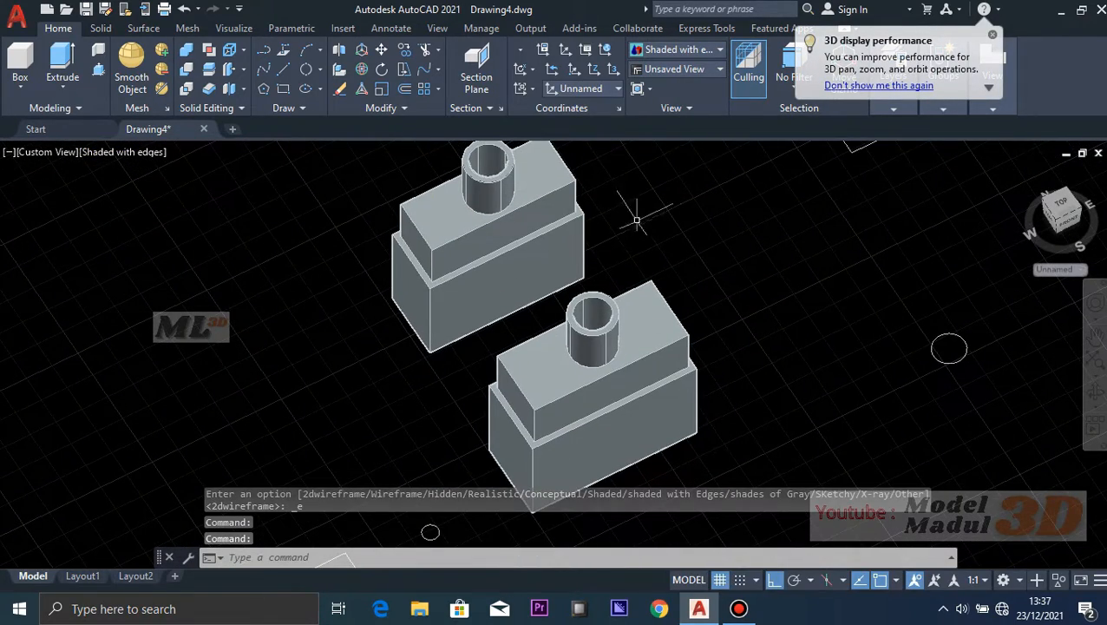
pyautogui.keyDown('shift'); pyautogui.moveTo(949, 348); pyautogui.dragTo(679, 315, button='middle'); pyautogui.keyUp('shift')
pyautogui.scroll(3, 568, 309)
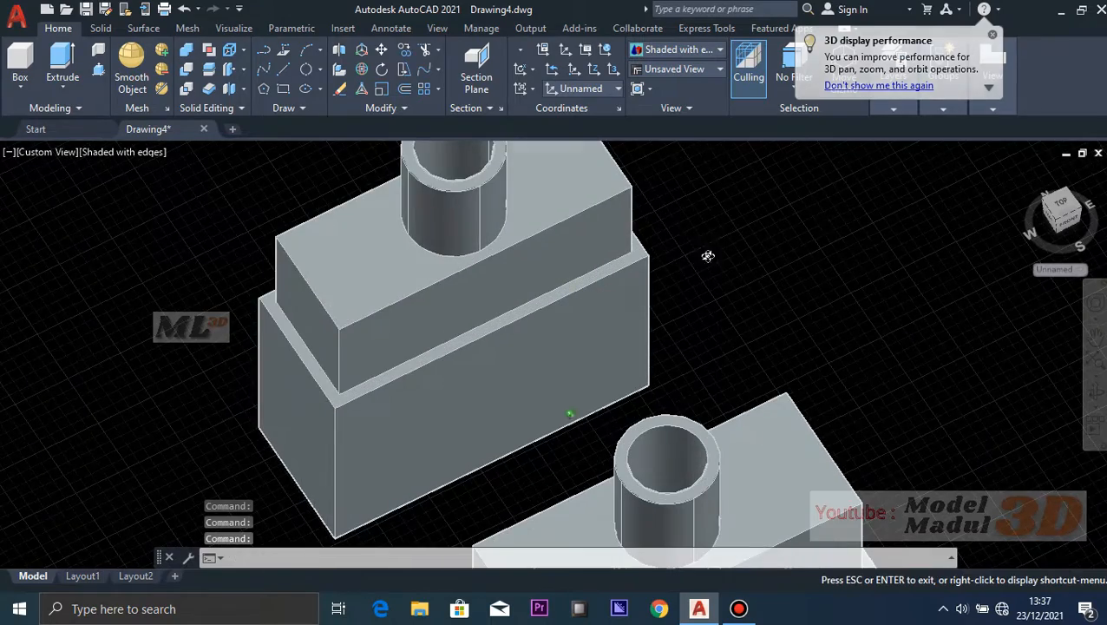
pyautogui.keyDown('shift'); pyautogui.moveTo(709, 251); pyautogui.dragTo(729, 286, button='middle'); pyautogui.keyUp('shift')
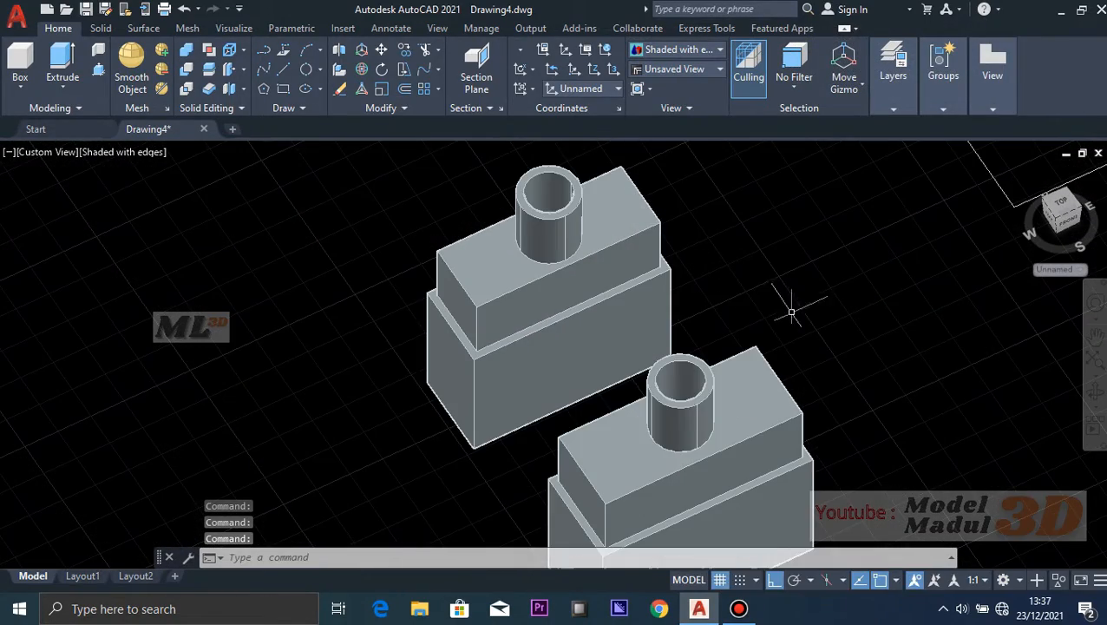
# - Examine the block with a grid of holes, the notched cylinder and the flat outlines beside them
pyautogui.moveTo(791, 312); pyautogui.dragTo(447, 308, button='middle')
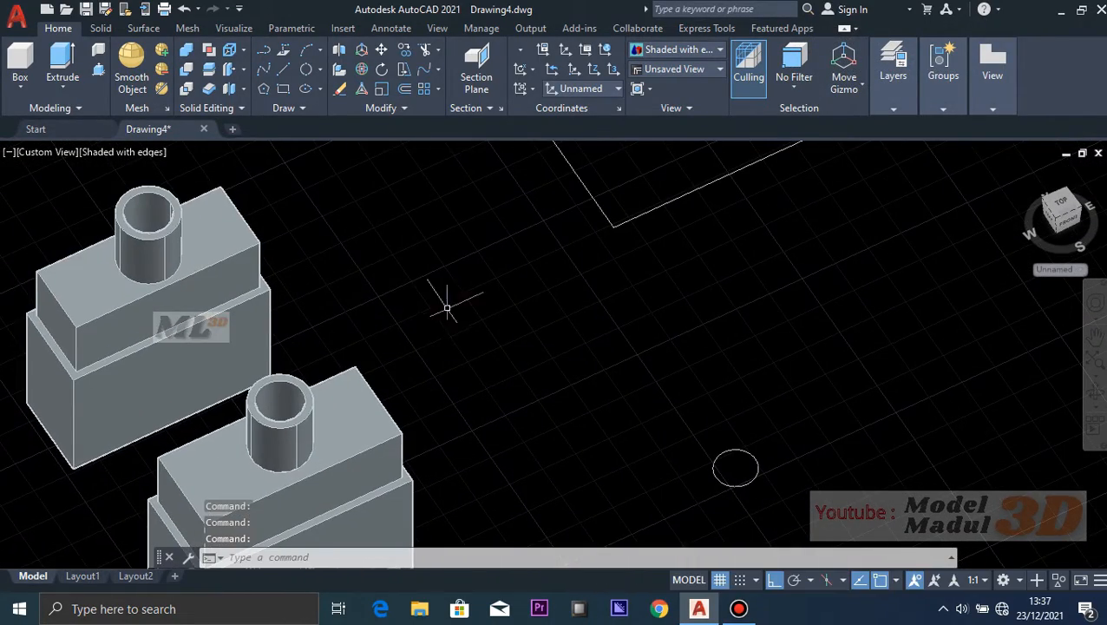
pyautogui.moveTo(351, 275); pyautogui.dragTo(497, 402, button='middle')
pyautogui.scroll(-3, 472, 267)
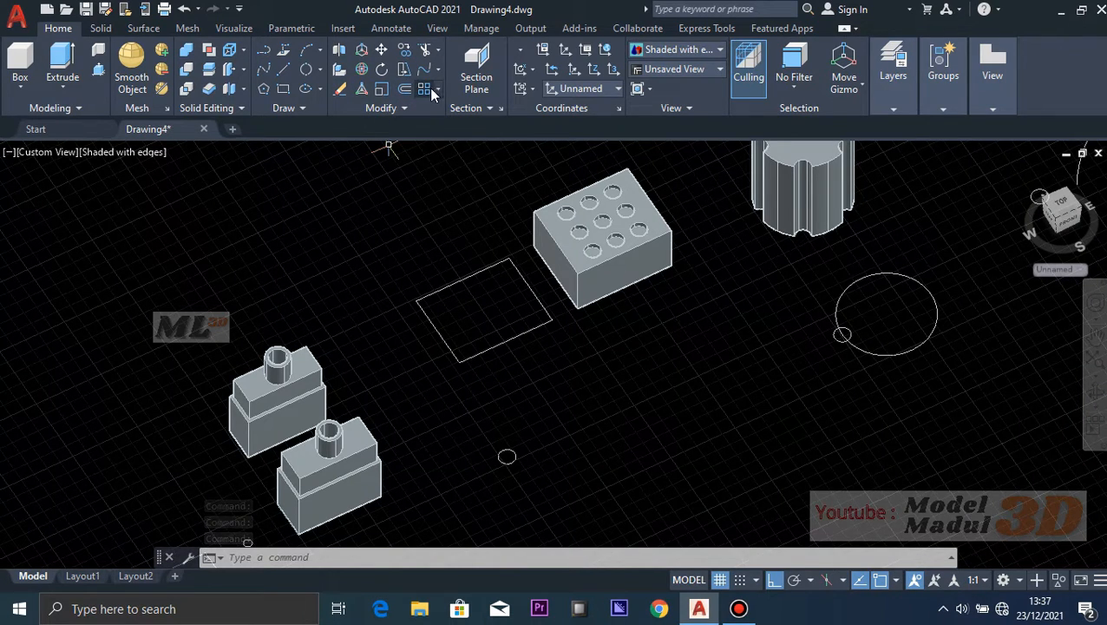
pyautogui.moveTo(509, 213); pyautogui.dragTo(473, 278, button='middle')
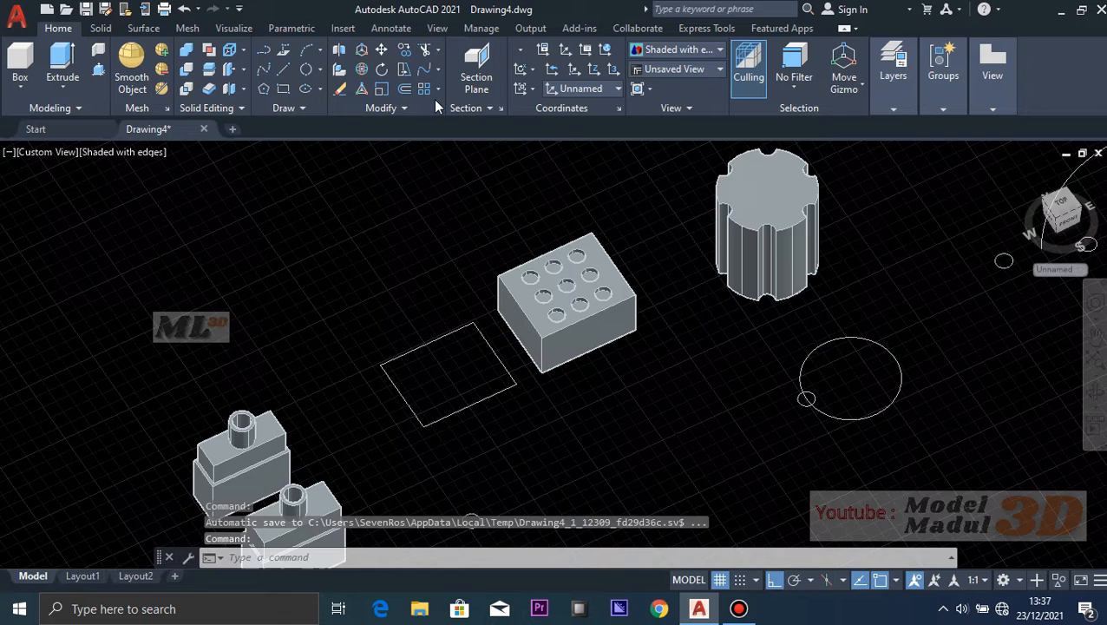
pyautogui.scroll(2, 548, 426)
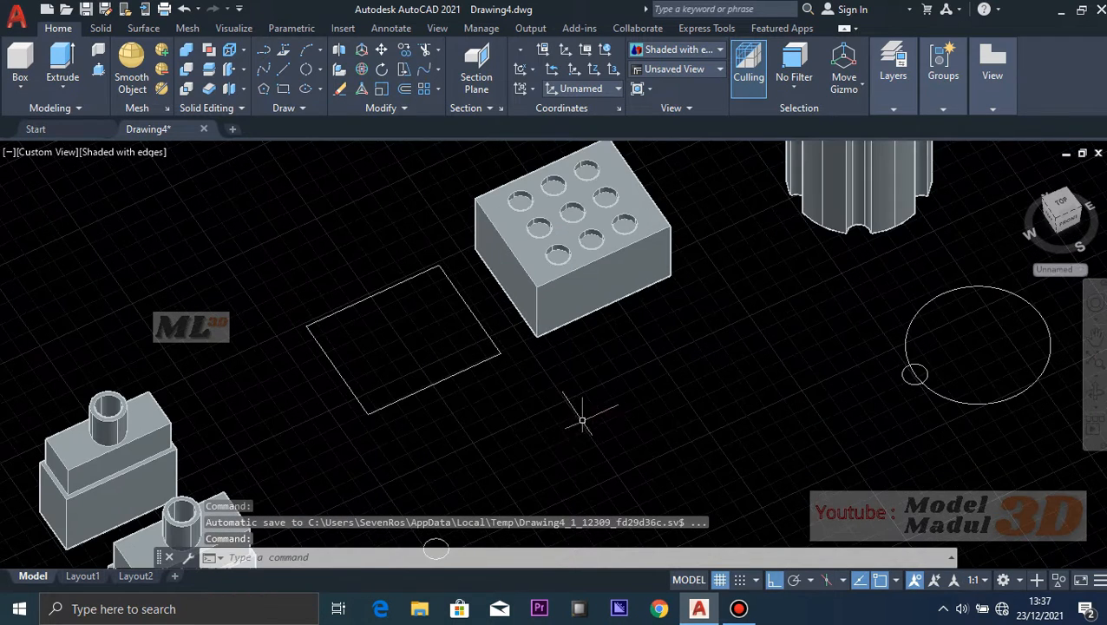
pyautogui.moveTo(602, 375); pyautogui.dragTo(634, 341, button='middle')
pyautogui.scroll(1, 616, 302)
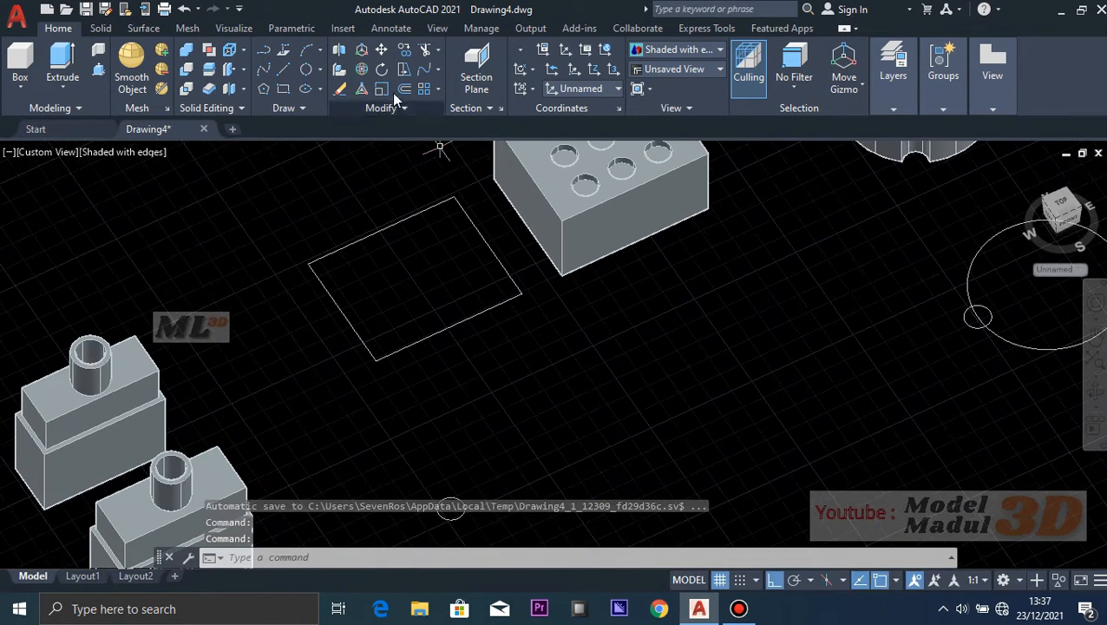
# - Start a rectangular array of the small circle that lies apart from the rectangle
pyautogui.click(438, 90)
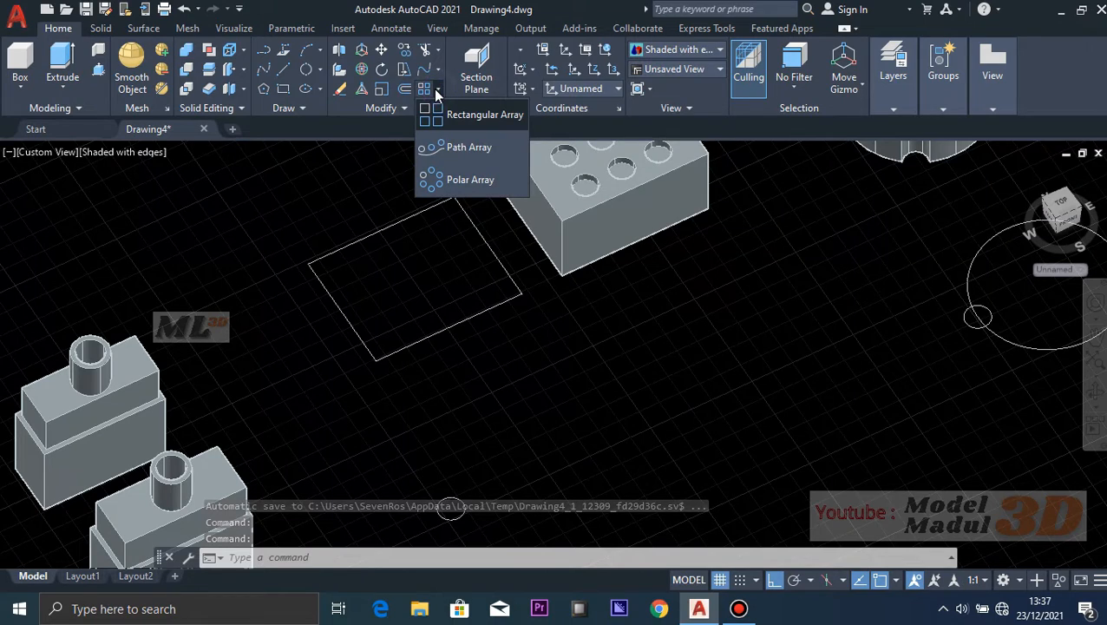
pyautogui.click(484, 122)
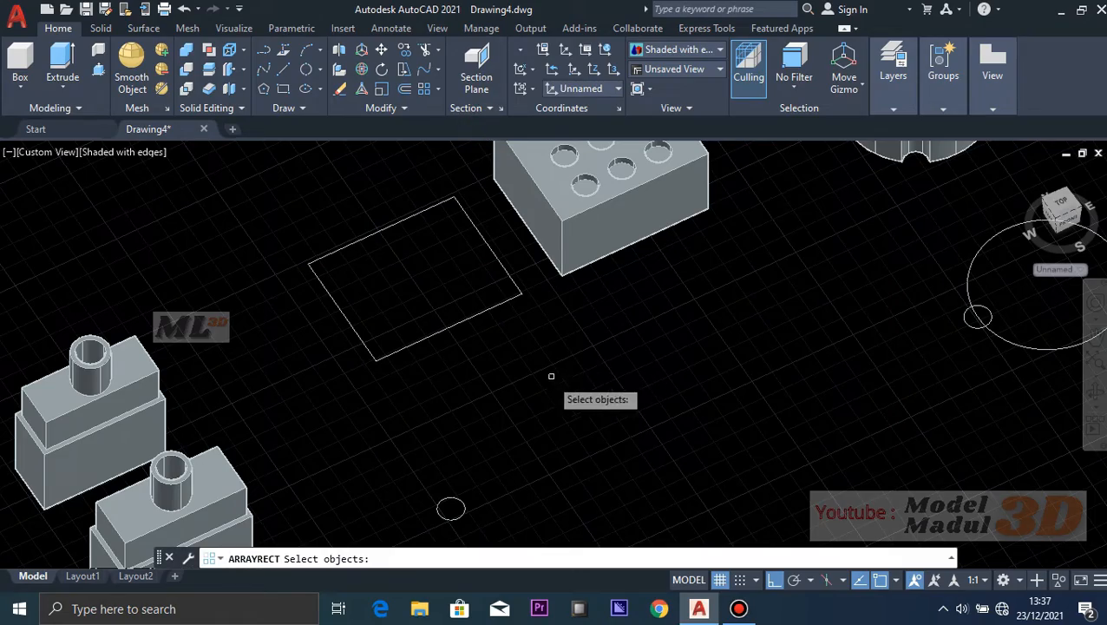
pyautogui.moveTo(551, 378); pyautogui.dragTo(500, 337, button='middle')
pyautogui.keyDown('shift'); pyautogui.moveTo(534, 385); pyautogui.dragTo(431, 465, button='middle'); pyautogui.keyUp('shift')
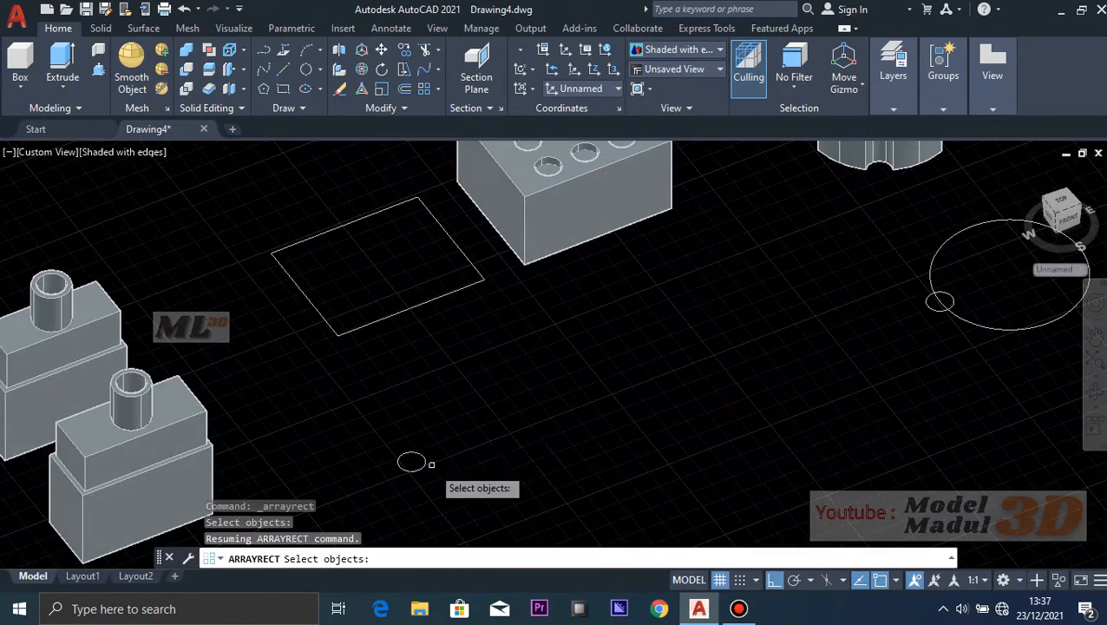
pyautogui.click(421, 467)
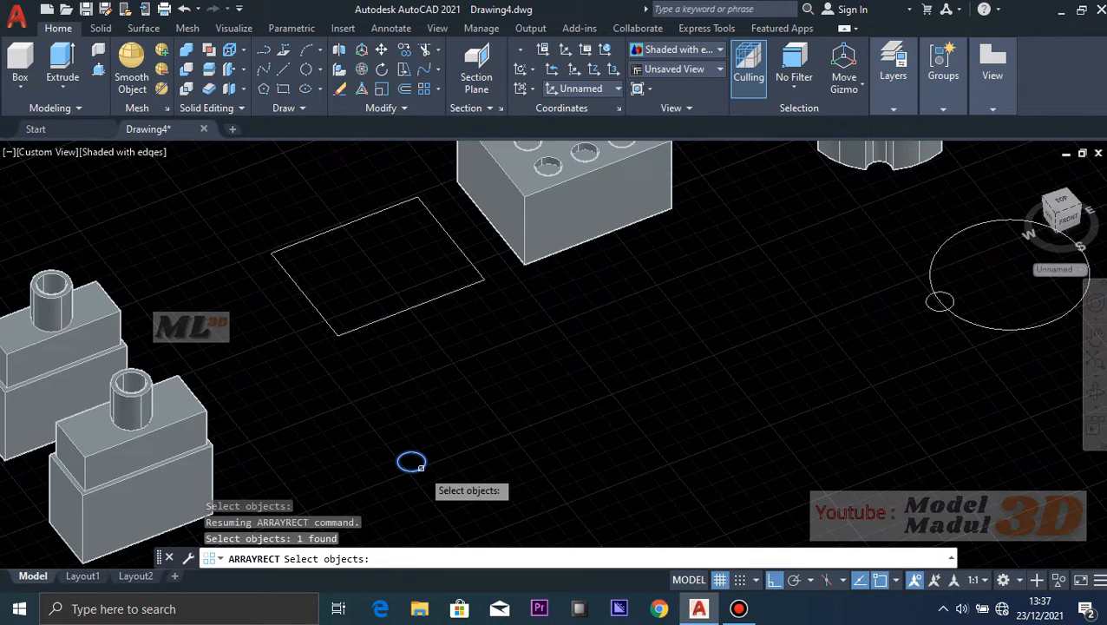
pyautogui.press('Return')
pyautogui.keyDown('shift'); pyautogui.moveTo(630, 400); pyautogui.dragTo(587, 387, button='middle'); pyautogui.keyUp('shift')
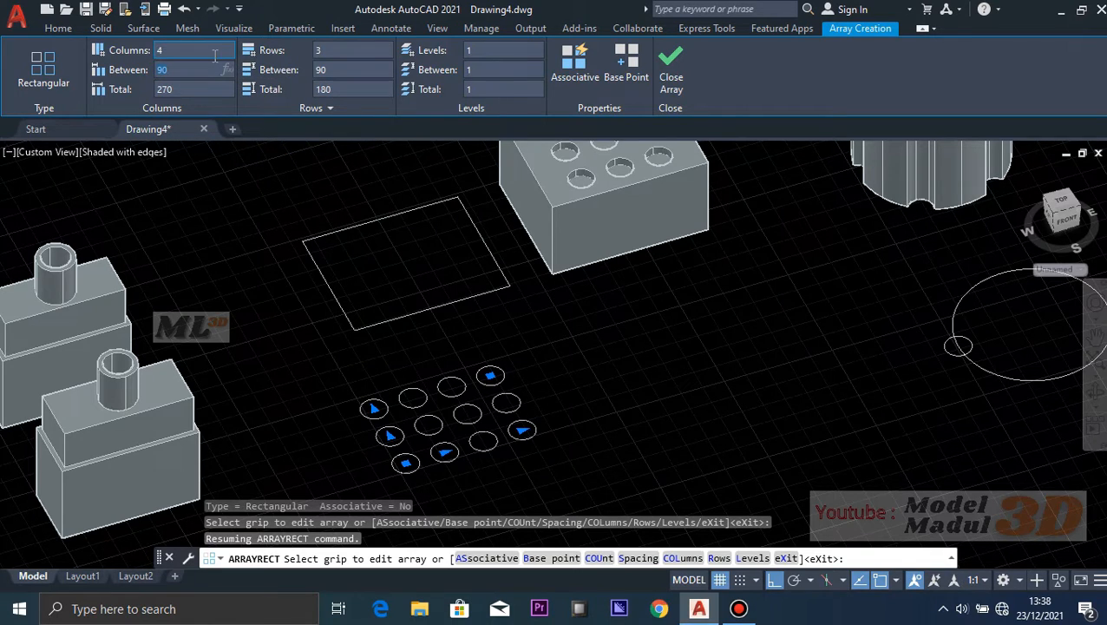
# - Set the spacing between the array's columns to 150 and return it to 90
pyautogui.write('15')
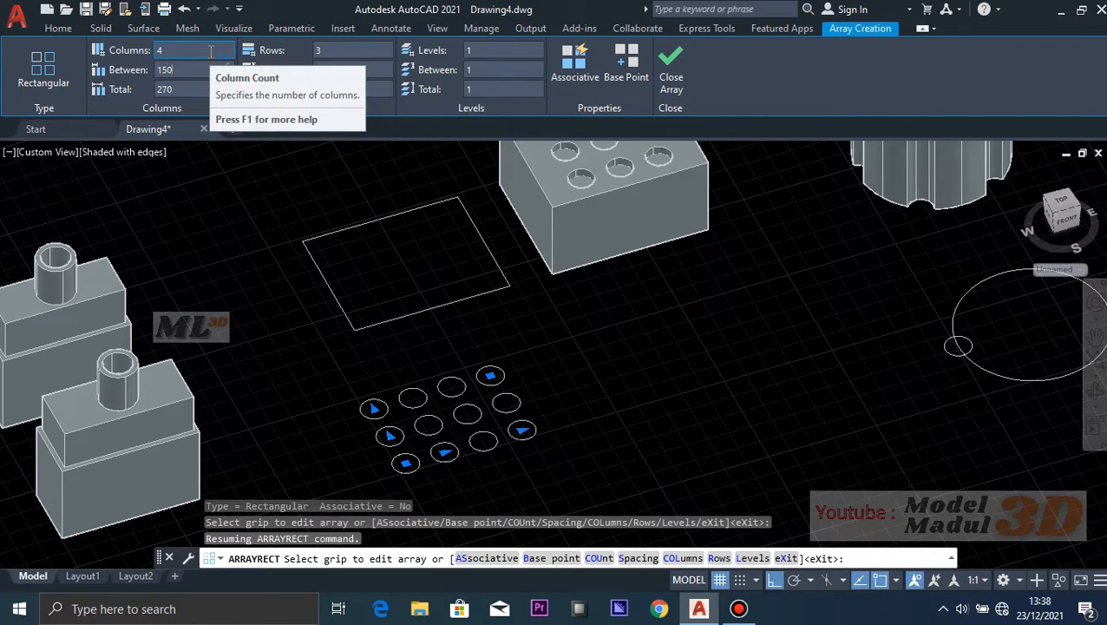
pyautogui.press('Return')
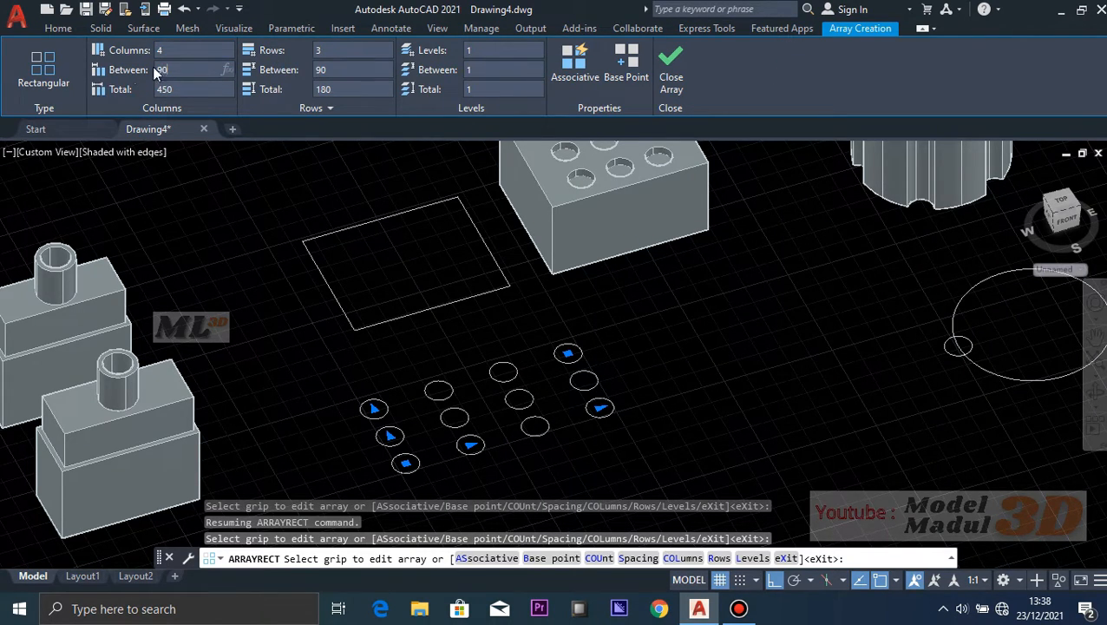
pyautogui.press('Return')
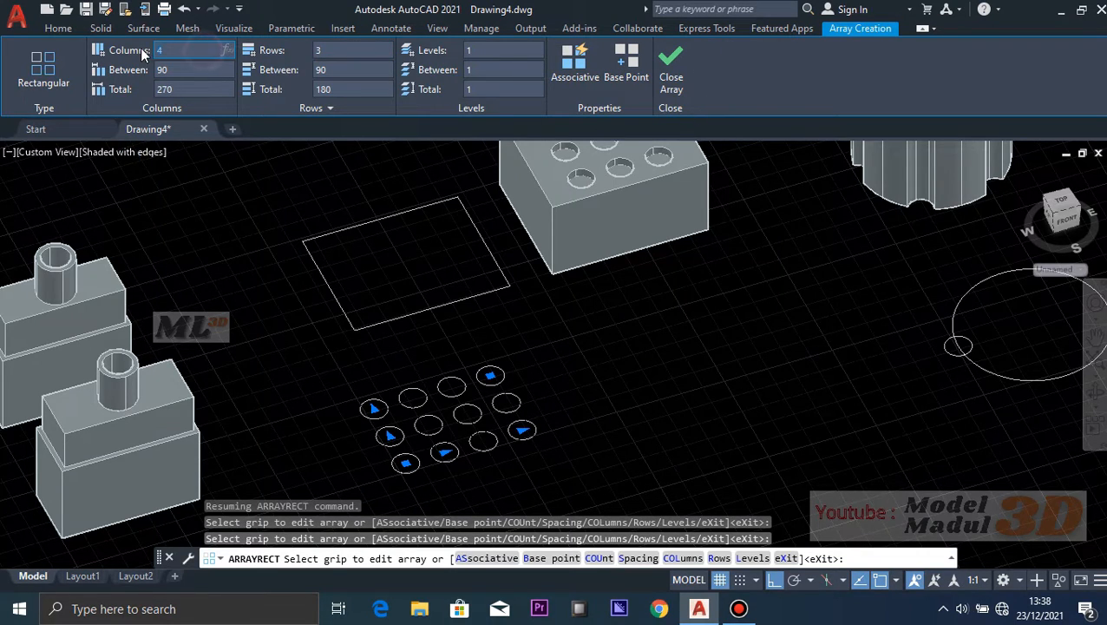
# - Increase the array's column count to 5 and reduce it to 3
pyautogui.write('5')
pyautogui.press('Return')
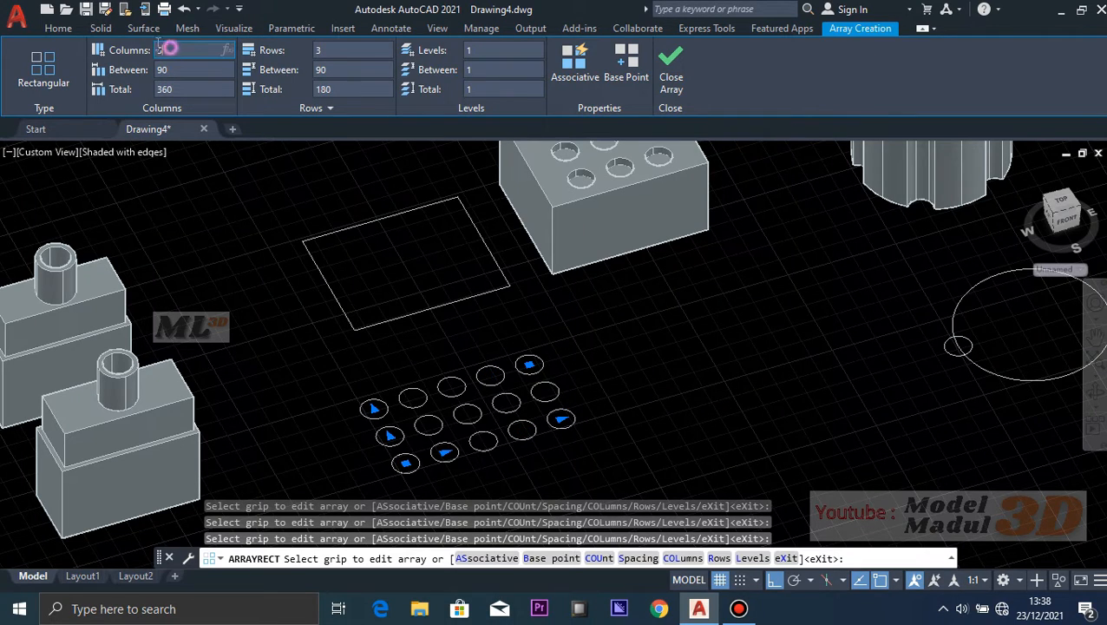
pyautogui.click(169, 49)
pyautogui.write('4')
pyautogui.press('Return')
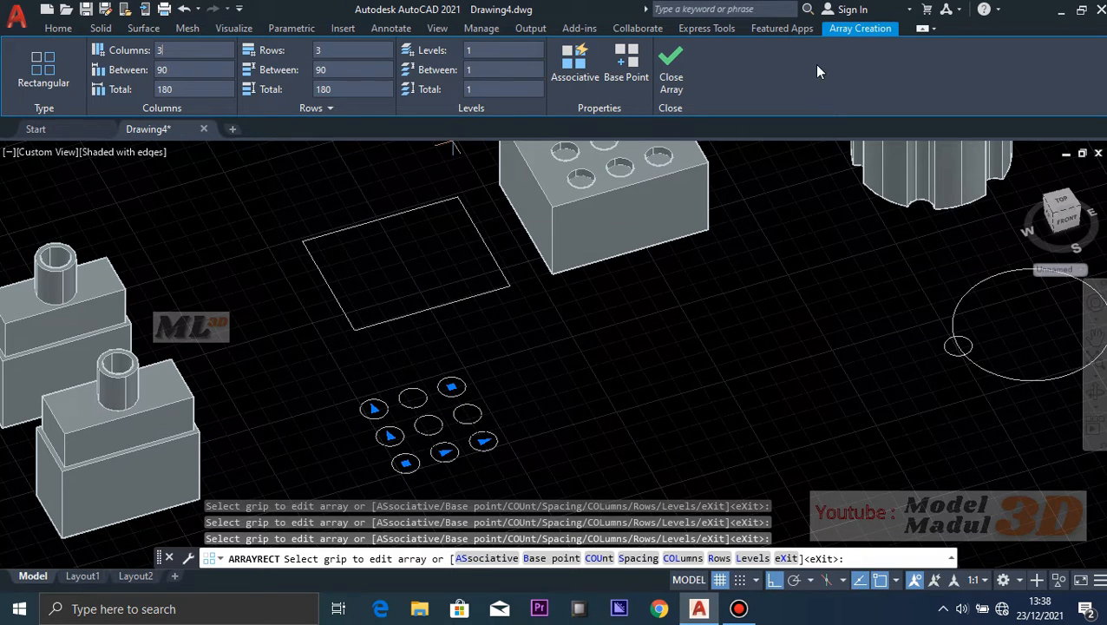
# - Give the circle array 2 levels with a spacing of 30 between them
pyautogui.click(490, 51)
pyautogui.write('2')
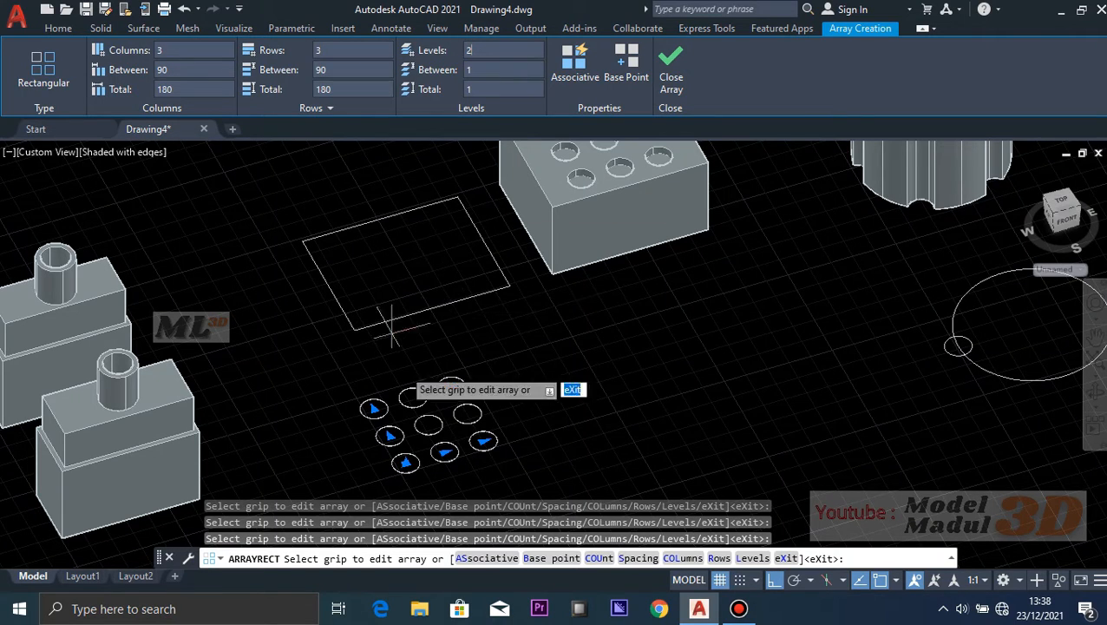
pyautogui.click(469, 71)
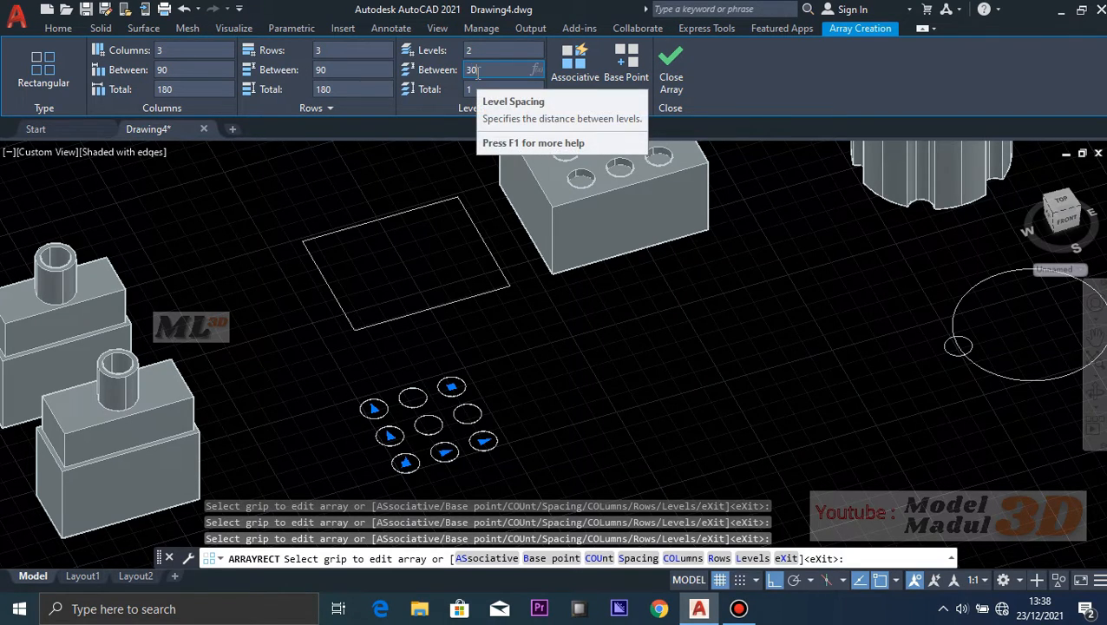
pyautogui.click(793, 70)
pyautogui.keyDown('shift'); pyautogui.moveTo(555, 411); pyautogui.dragTo(530, 417, button='middle'); pyautogui.keyUp('shift')
pyautogui.scroll(3, 448, 444)
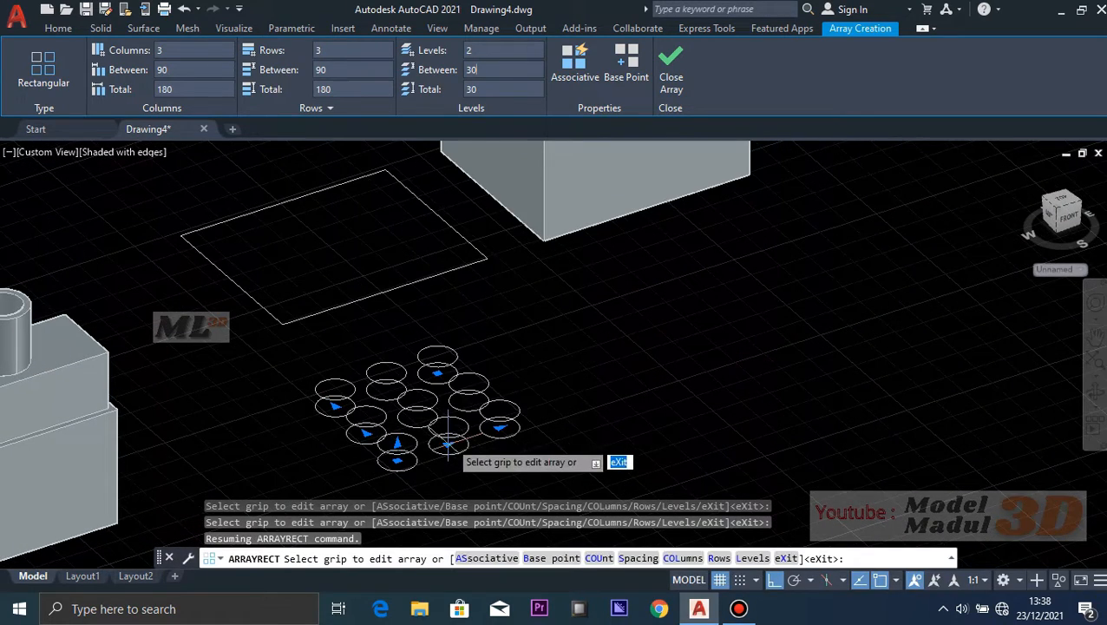
# - Set the array's level count back to 1
pyautogui.click(483, 49)
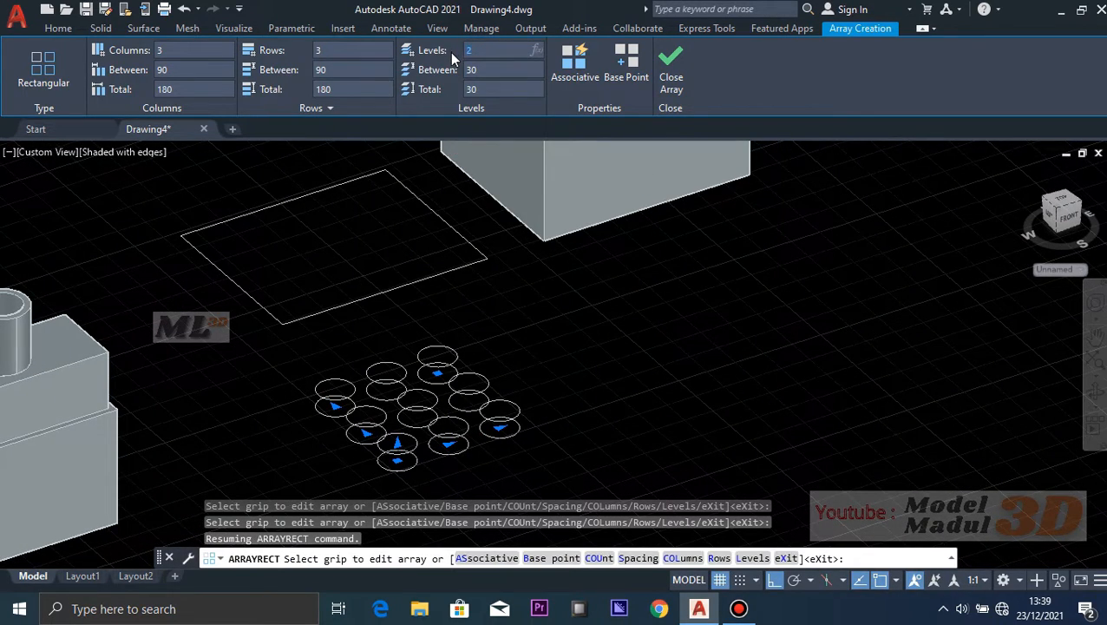
pyautogui.write('1')
pyautogui.press('Return')
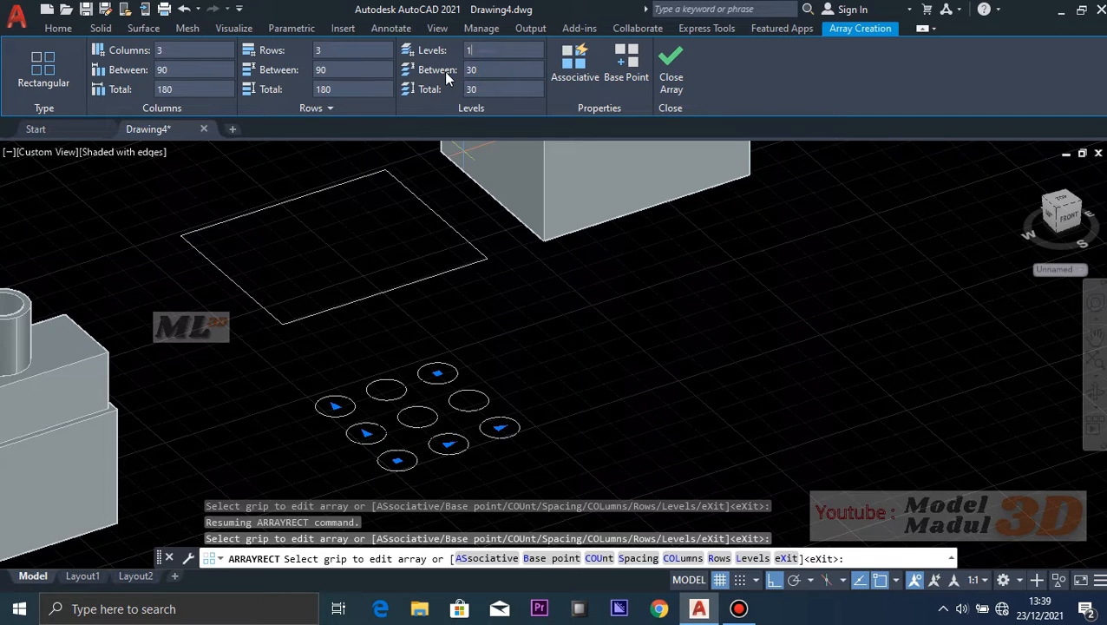
pyautogui.click(628, 346)
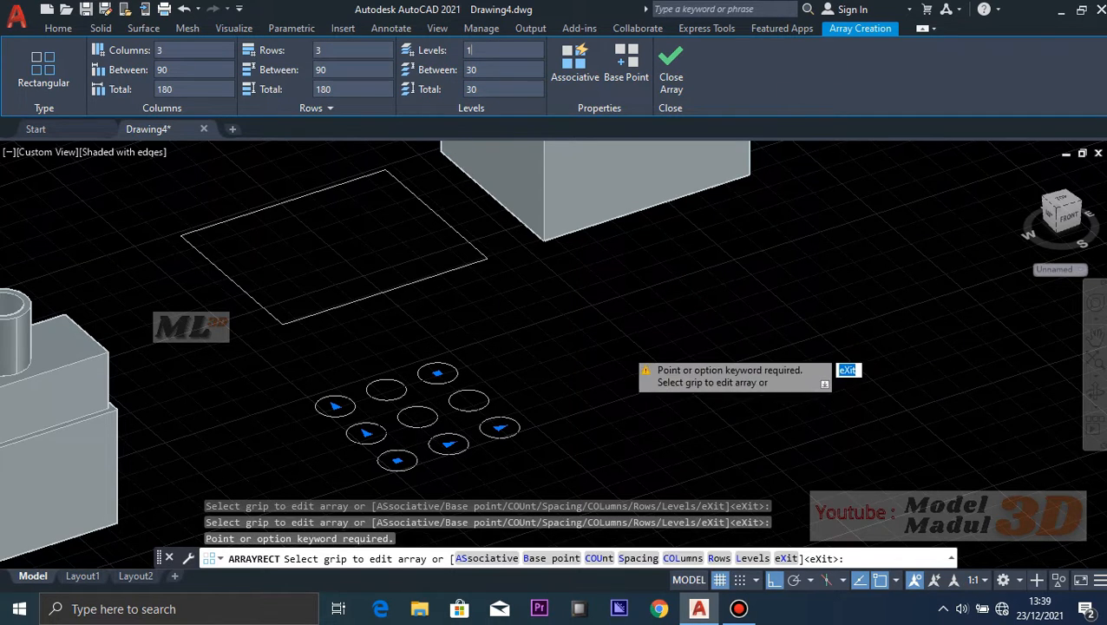
pyautogui.press('shift')
pyautogui.scroll(-3, 569, 382)
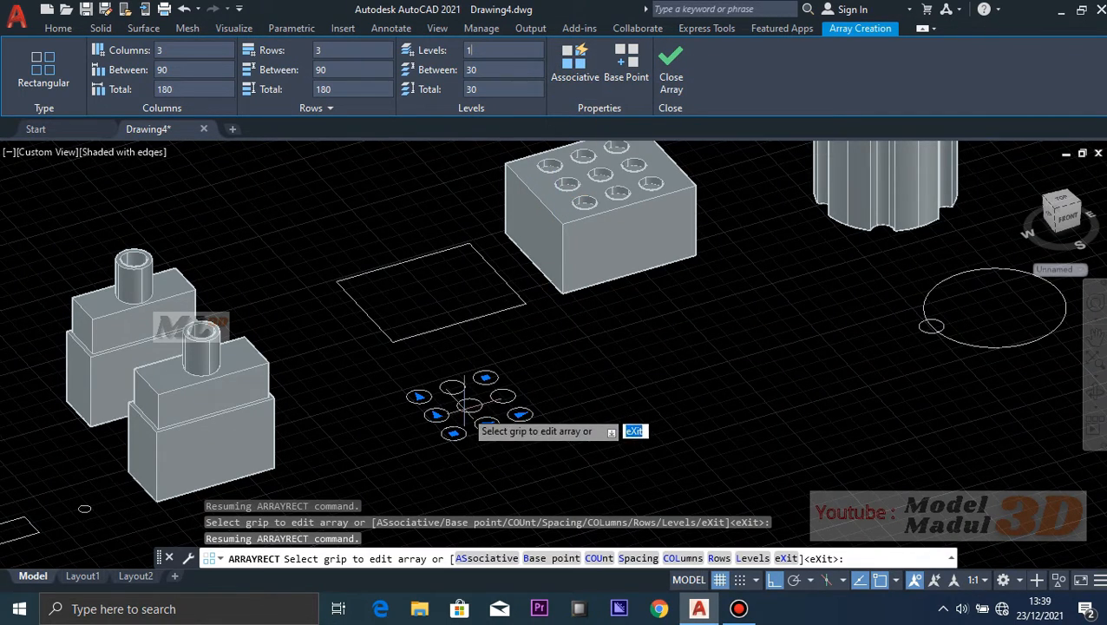
# - Finish the circle array as an associative object and undo the whole array
pyautogui.click(575, 78)
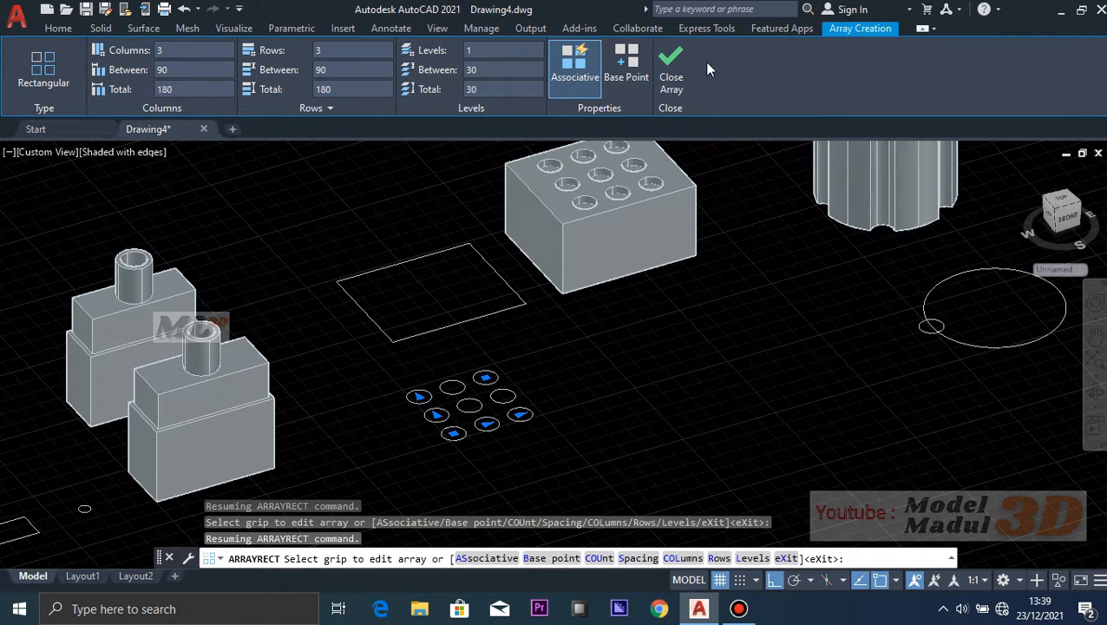
pyautogui.click(677, 69)
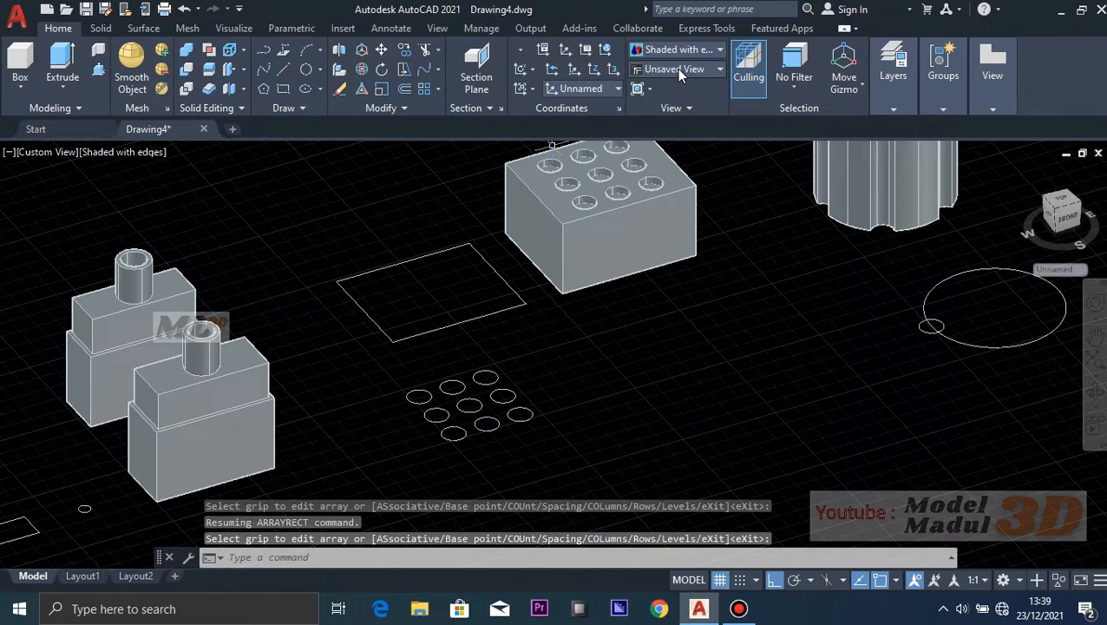
pyautogui.click(493, 379)
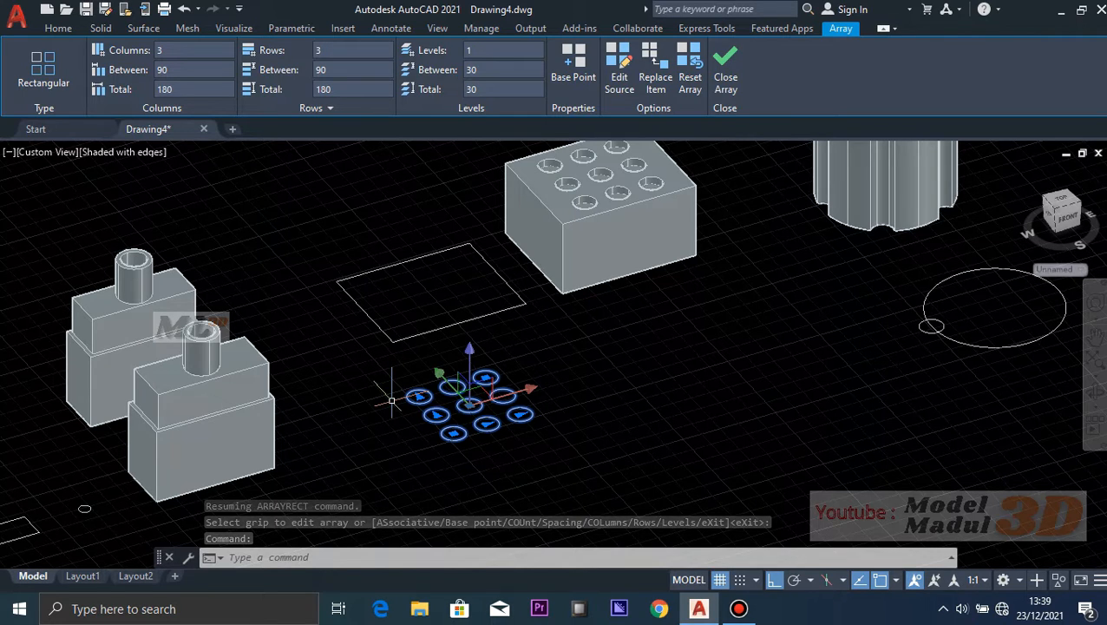
pyautogui.press('Escape')
pyautogui.hotkey('ctrl', 'z')
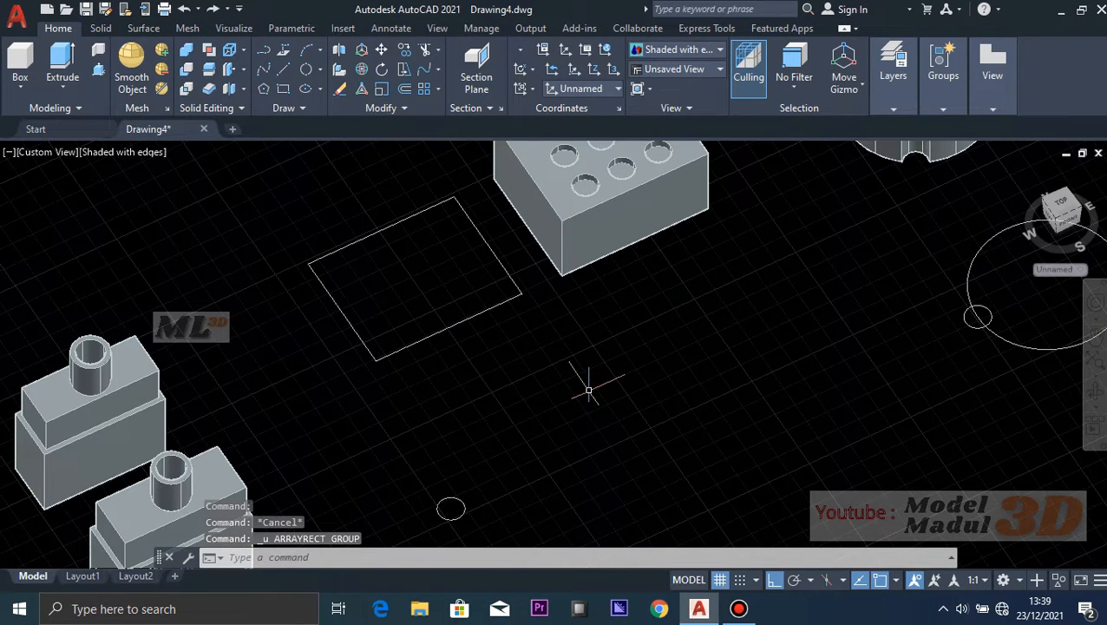
# - Create a new rectangular array from the single small circle
pyautogui.scroll(-4, 546, 444)
pyautogui.scroll(3, 536, 441)
pyautogui.moveTo(509, 470); pyautogui.dragTo(532, 346, button='middle')
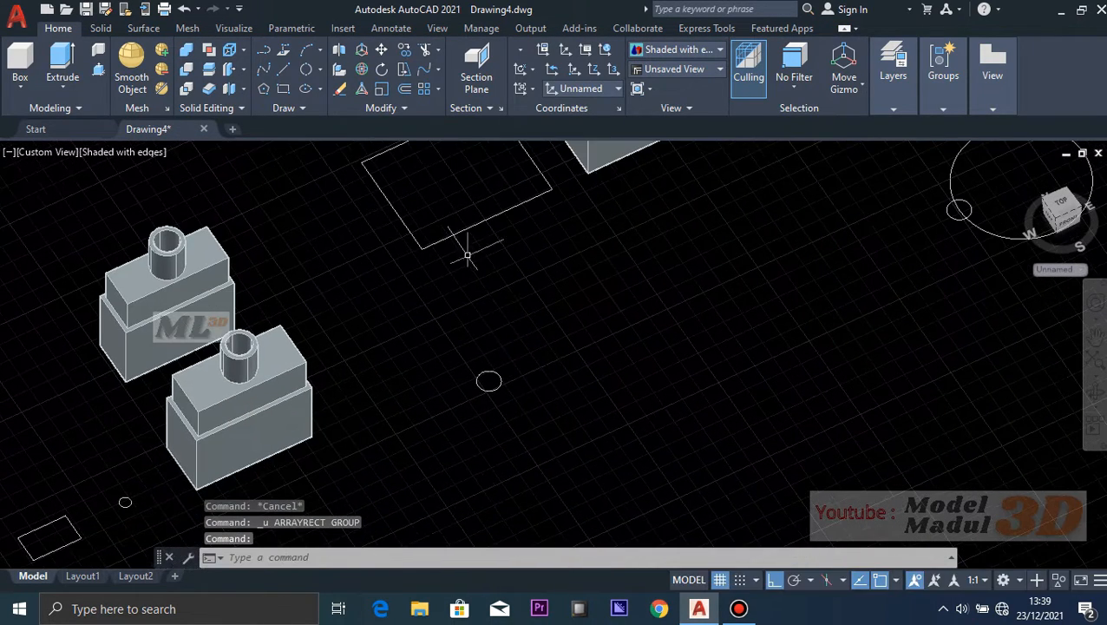
pyautogui.click(438, 92)
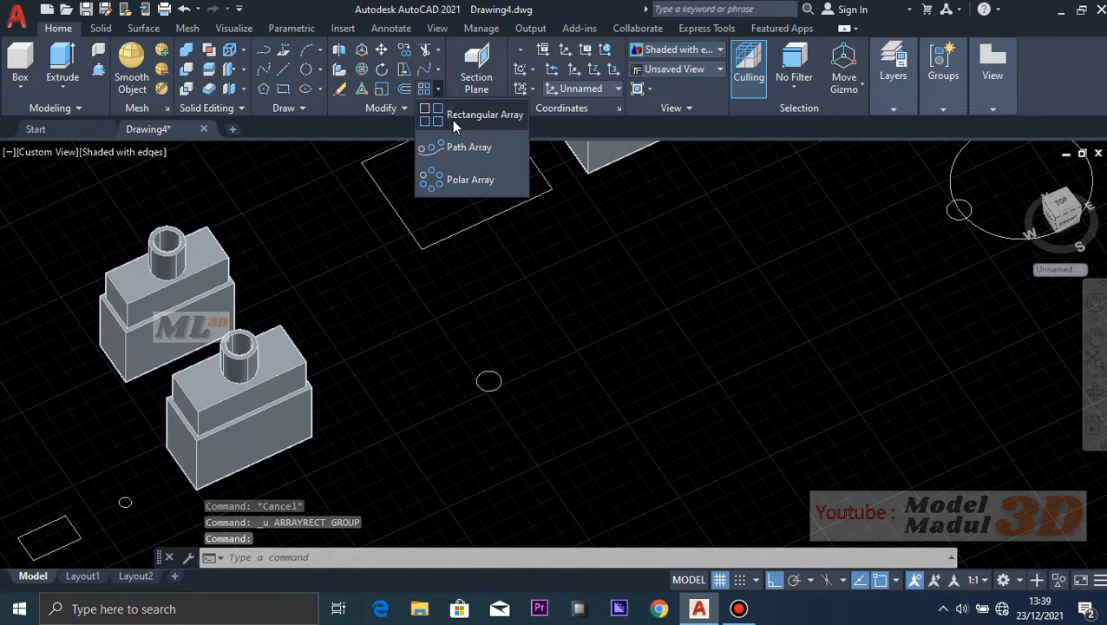
pyautogui.click(452, 120)
pyautogui.click(491, 388)
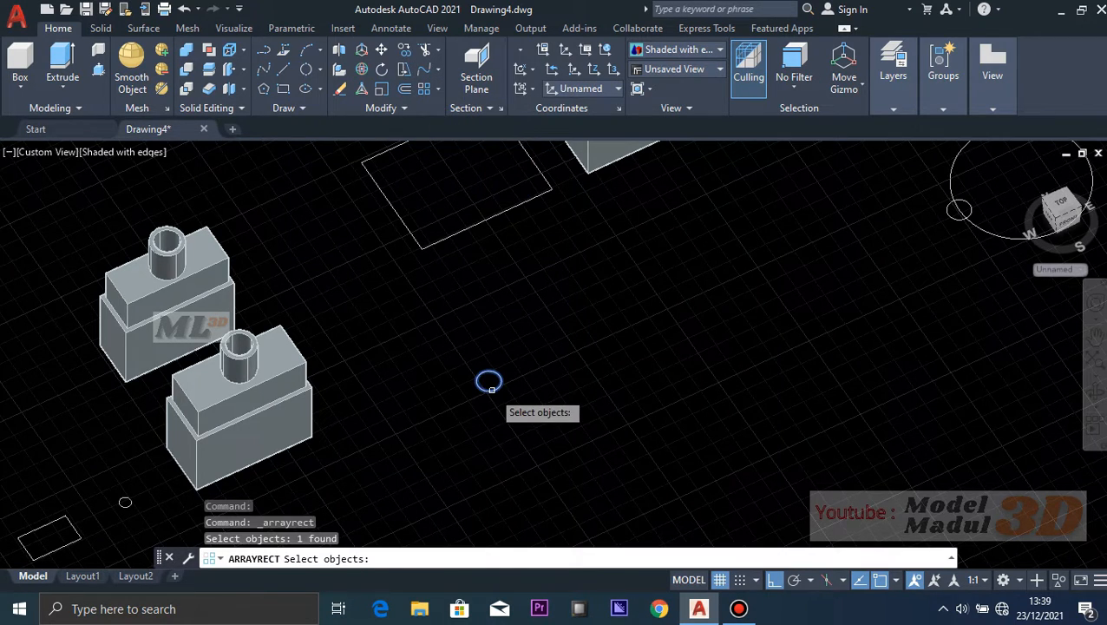
pyautogui.press('Return')
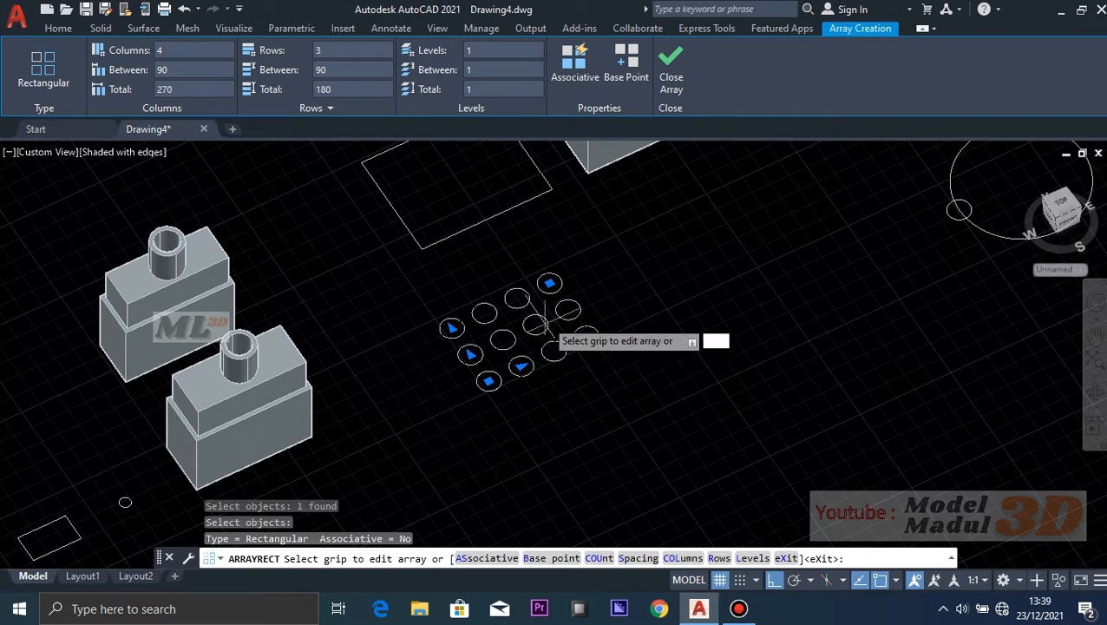
# - Set the new circle array's column count to 3
pyautogui.moveTo(179, 45); pyautogui.dragTo(153, 46)
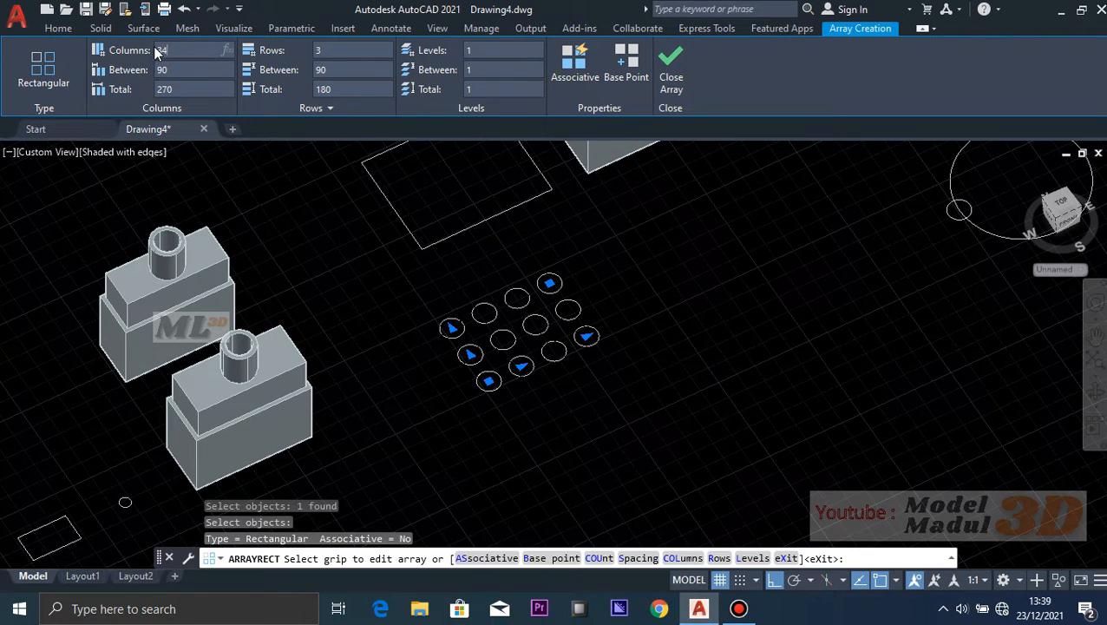
pyautogui.write('34')
pyautogui.press('BackSpace')
pyautogui.click(774, 77)
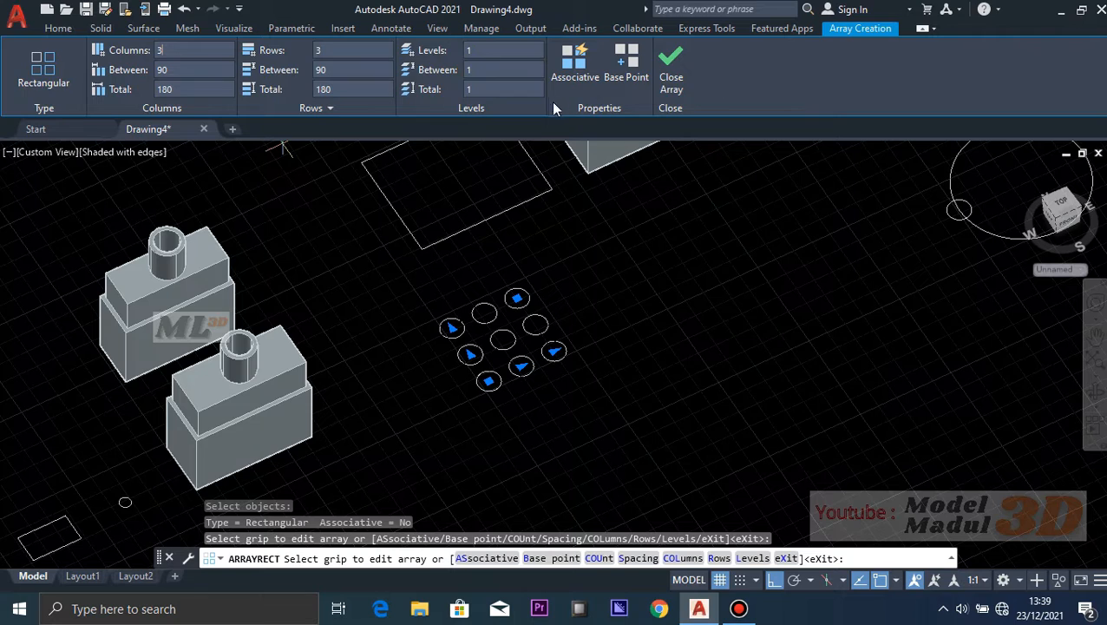
# - Set the array's base point at the centre of the middle circle in the grid
pyautogui.click(631, 75)
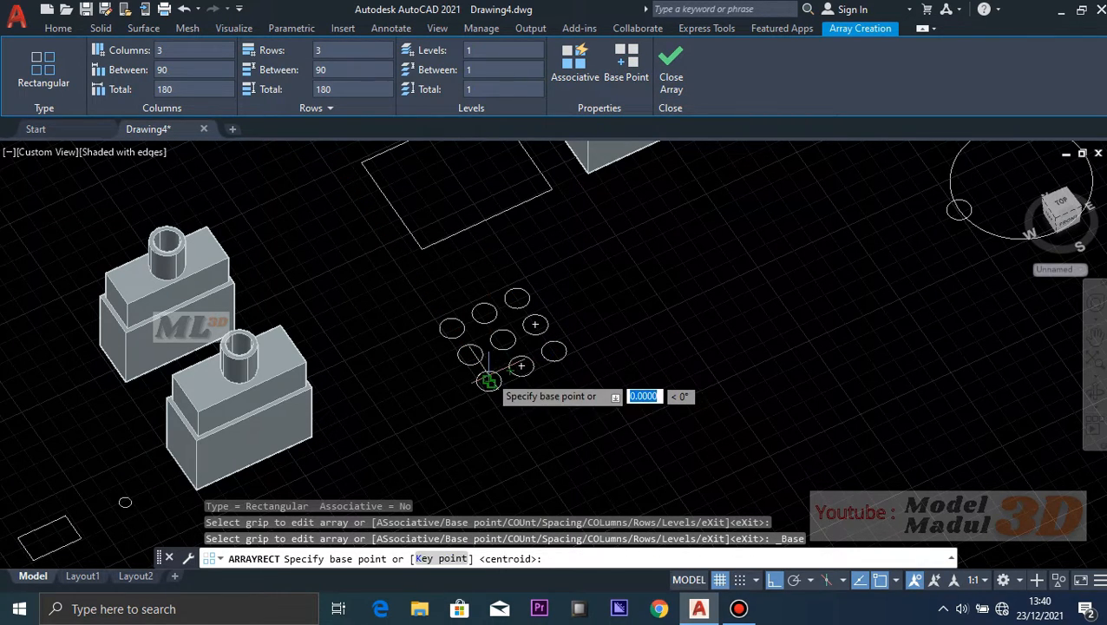
pyautogui.scroll(3, 502, 338)
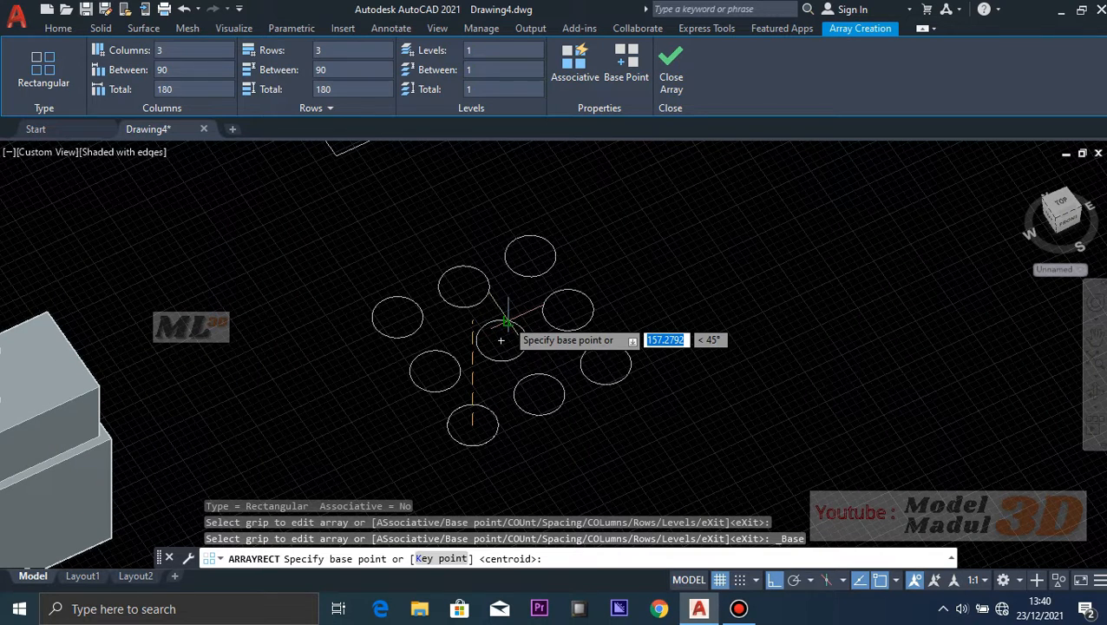
pyautogui.click(501, 340)
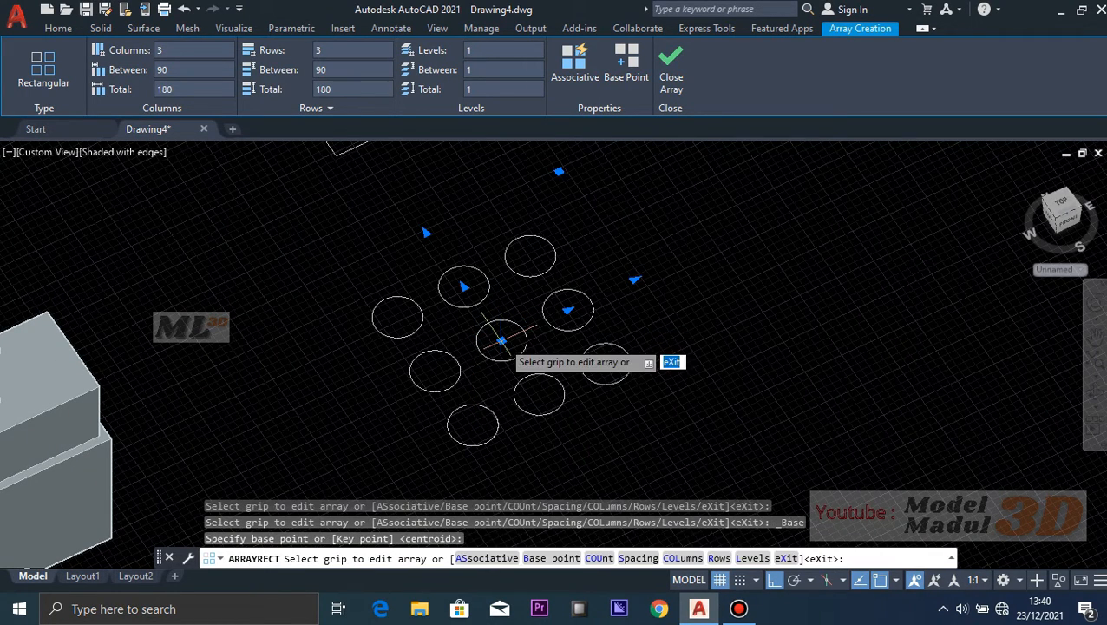
pyautogui.scroll(-4, 710, 286)
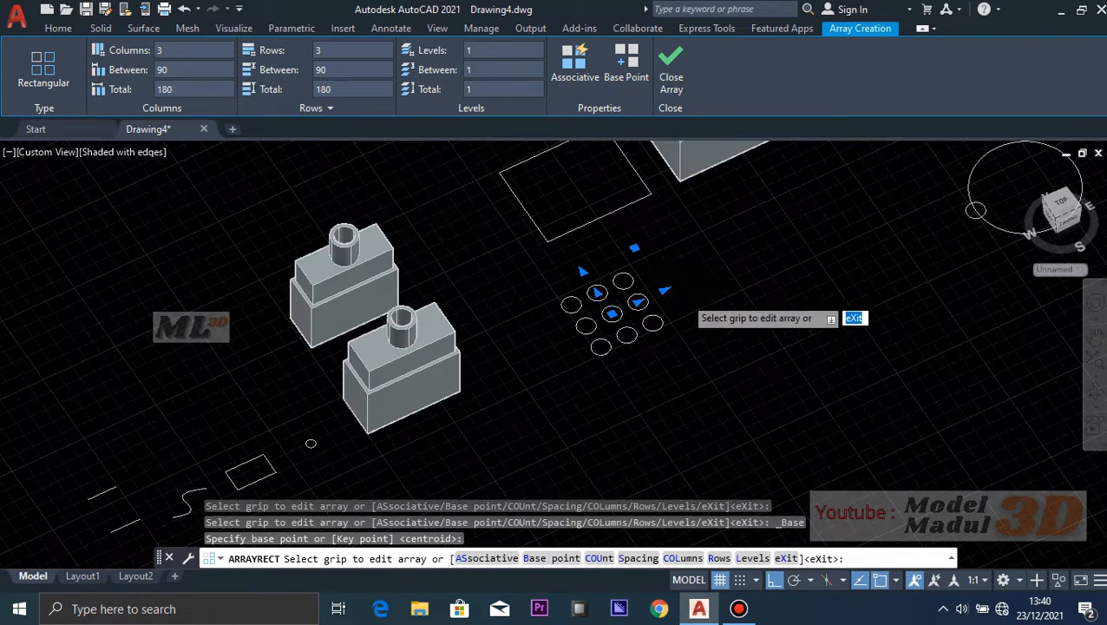
# - Specify the array's base point once more at the middle circle and finish the array
pyautogui.moveTo(728, 312)
pyautogui.keyDown('shift'); pyautogui.mouseDown(button='middle')
pyautogui.moveTo(705, 311)
pyautogui.moveTo(724, 300)
pyautogui.mouseUp(button='middle'); pyautogui.keyUp('shift')
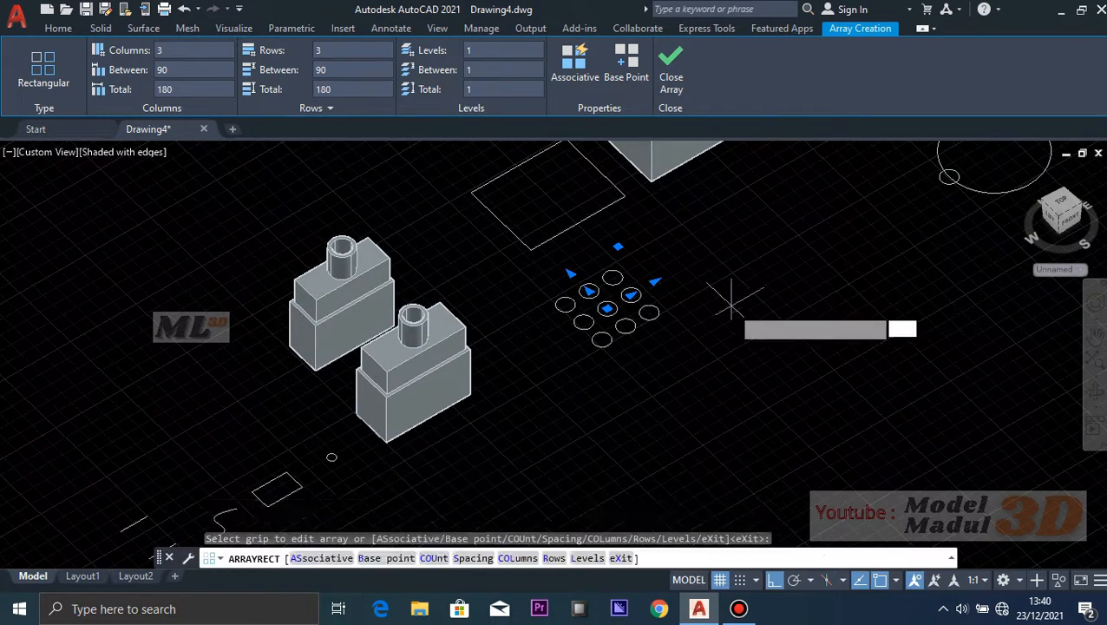
pyautogui.scroll(3, 613, 321)
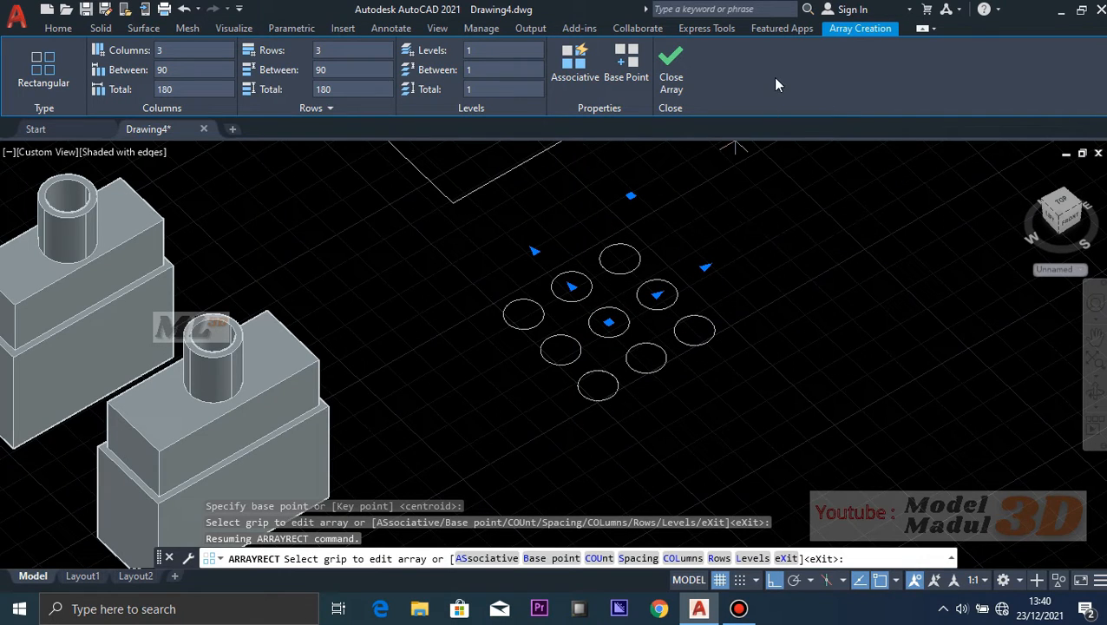
pyautogui.click(627, 66)
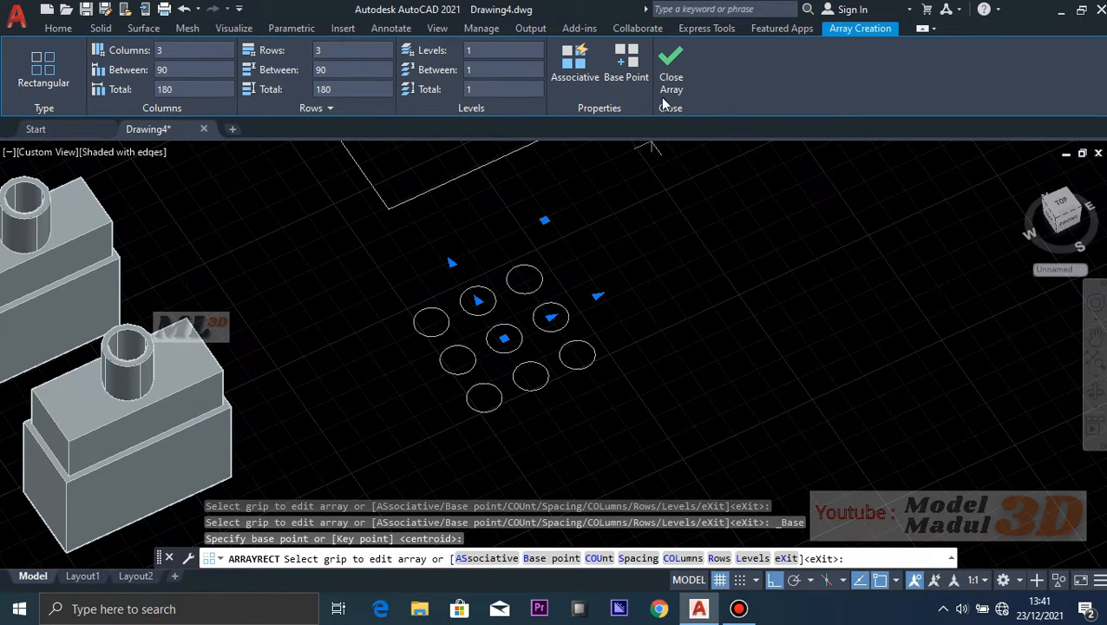
pyautogui.click(673, 68)
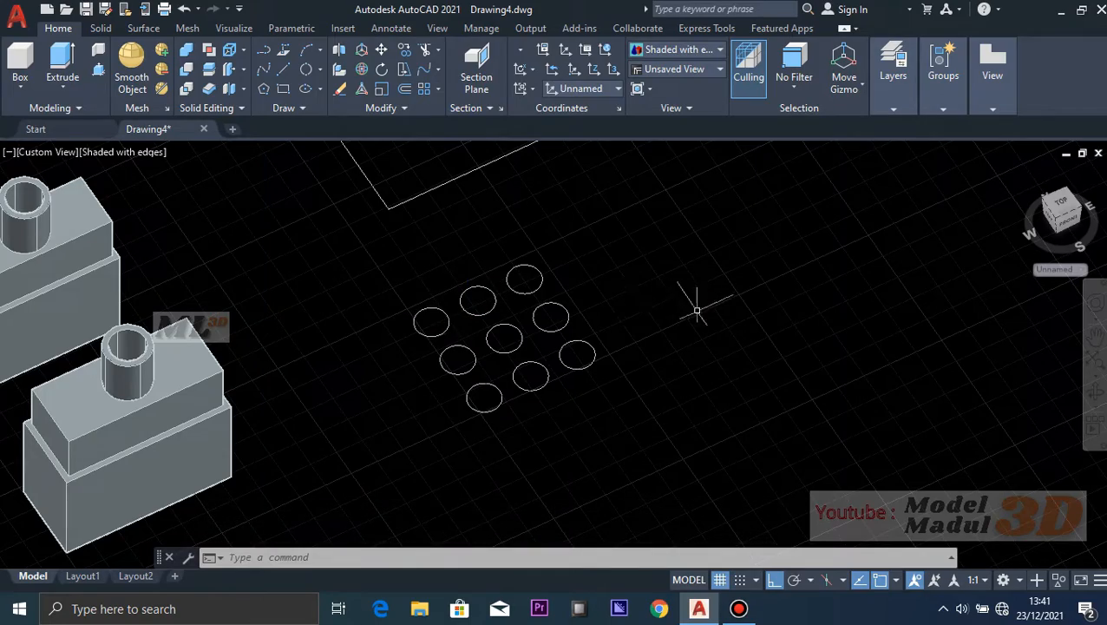
# - Examine the finished block with its grid of nine holes as the reference for the exercise
pyautogui.moveTo(697, 301); pyautogui.dragTo(696, 276, button='middle')
pyautogui.scroll(-5, 658, 373)
pyautogui.scroll(3, 658, 363)
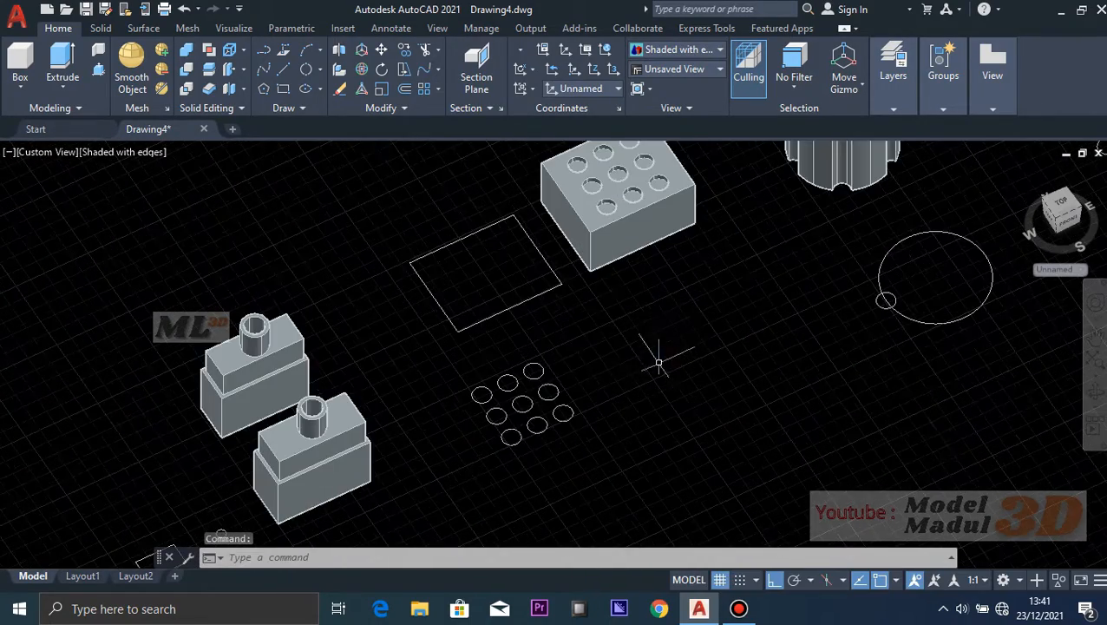
pyautogui.moveTo(679, 317); pyautogui.dragTo(638, 341, button='middle')
pyautogui.scroll(6, 568, 296)
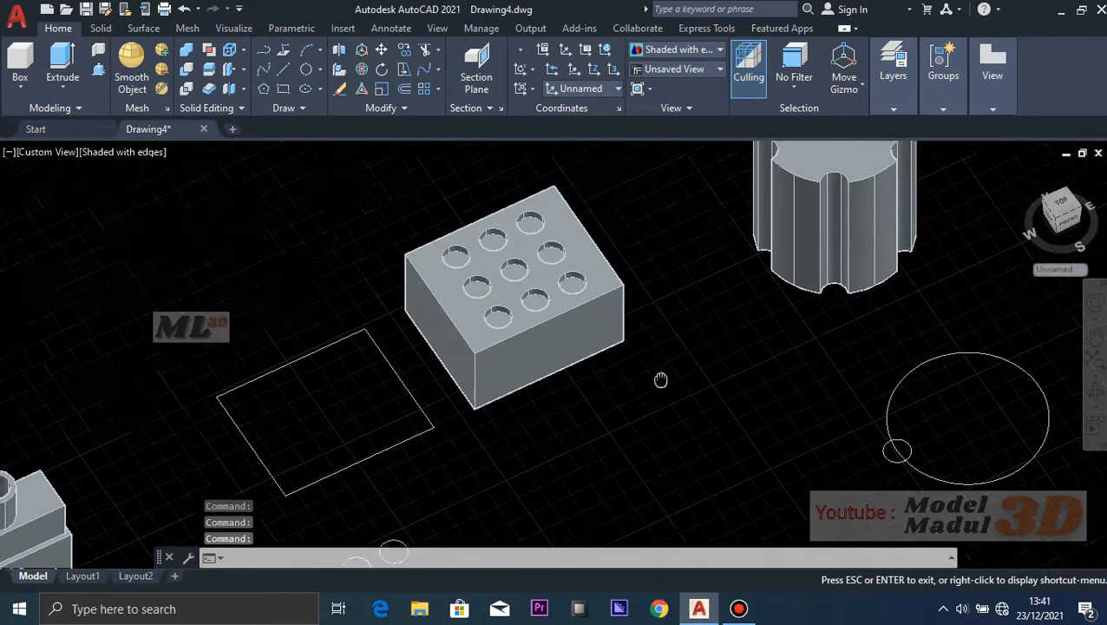
pyautogui.scroll(-4, 796, 233)
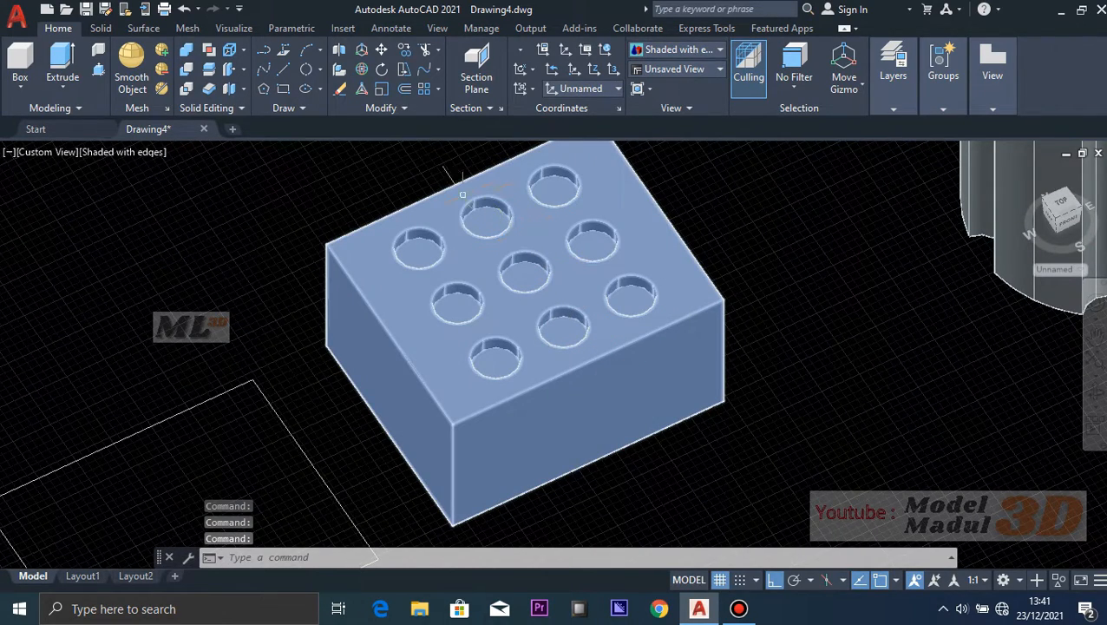
pyautogui.scroll(3, 329, 236)
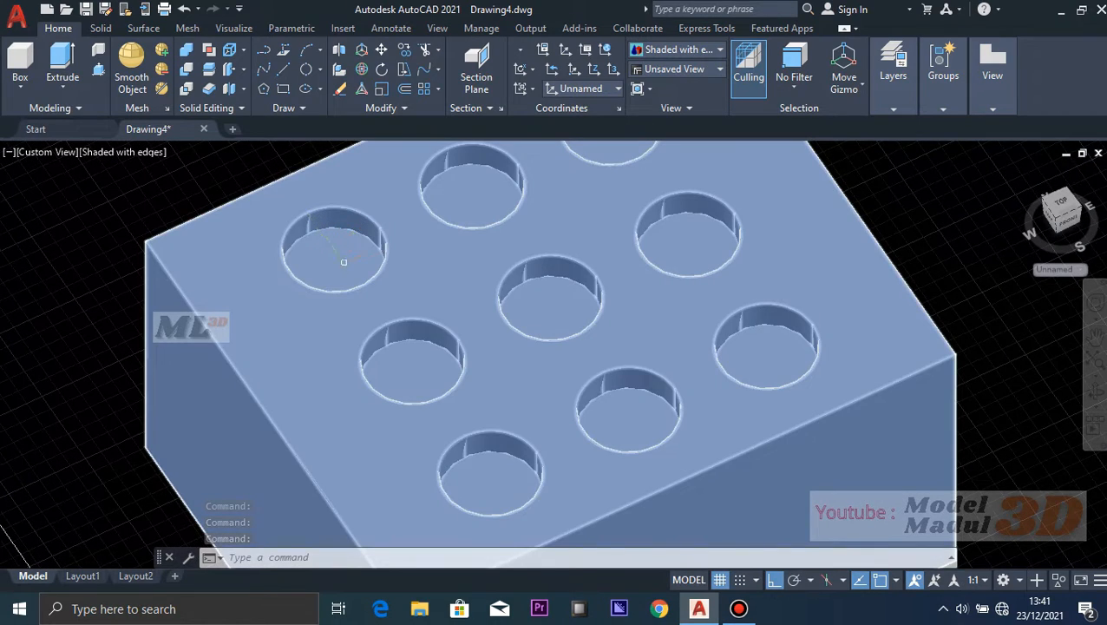
pyautogui.scroll(-5, 476, 187)
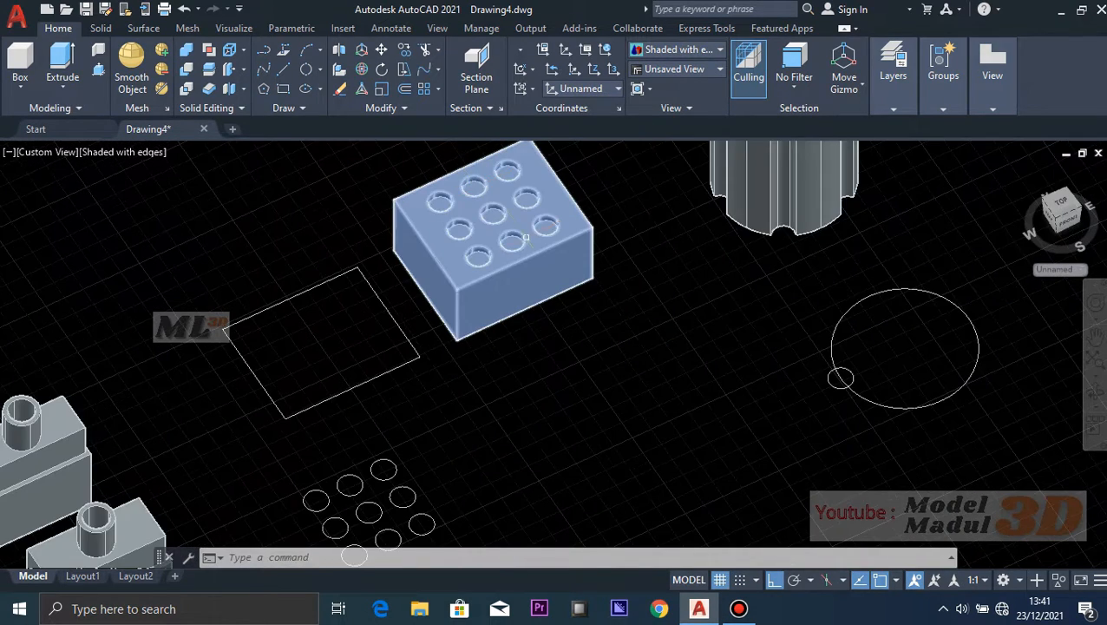
pyautogui.scroll(2, 478, 210)
pyautogui.keyDown('shift'); pyautogui.moveTo(676, 202); pyautogui.dragTo(351, 251, button='middle'); pyautogui.keyUp('shift')
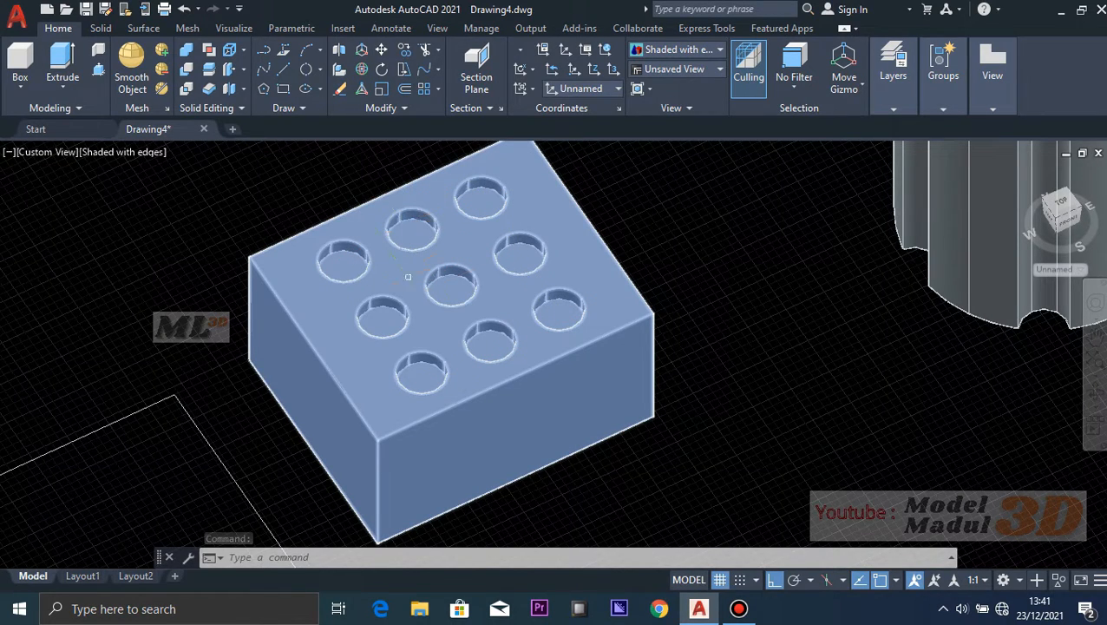
pyautogui.scroll(-5, 519, 253)
pyautogui.scroll(4, 508, 252)
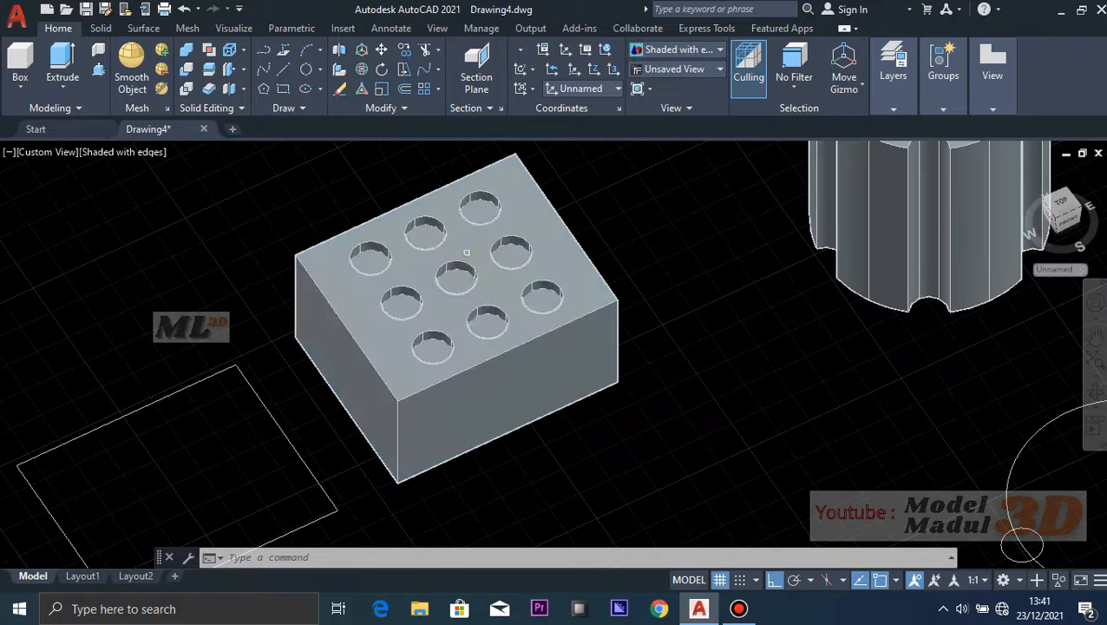
pyautogui.scroll(-3, 505, 251)
pyautogui.moveTo(438, 462); pyautogui.dragTo(691, 280, button='middle')
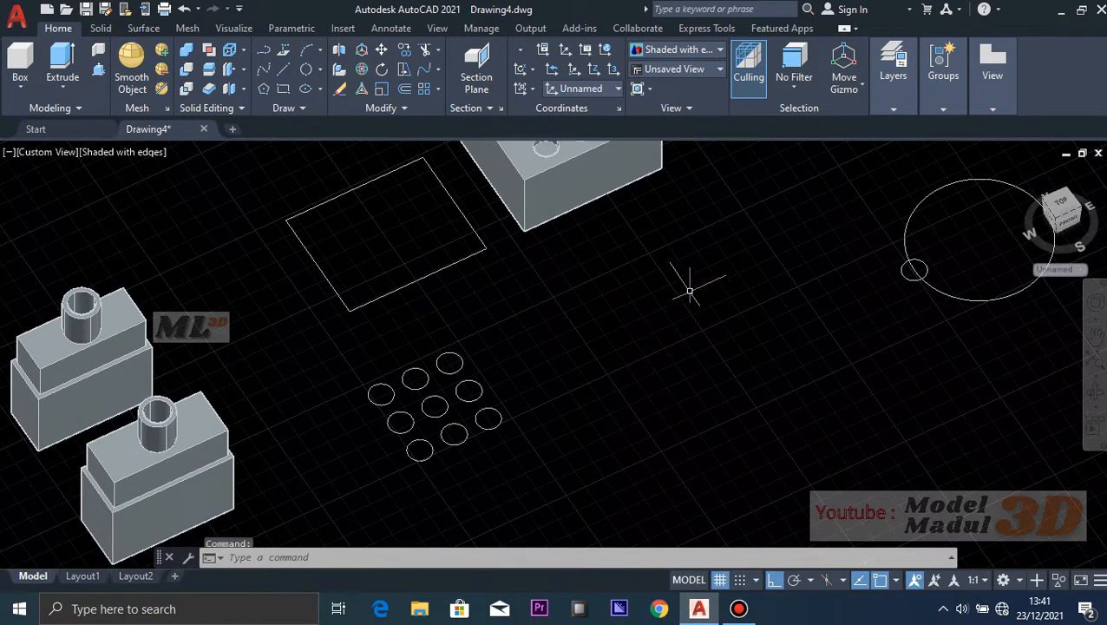
# - Erase the arrayed circles except the one at the grid's front corner
pyautogui.scroll(3, 554, 360)
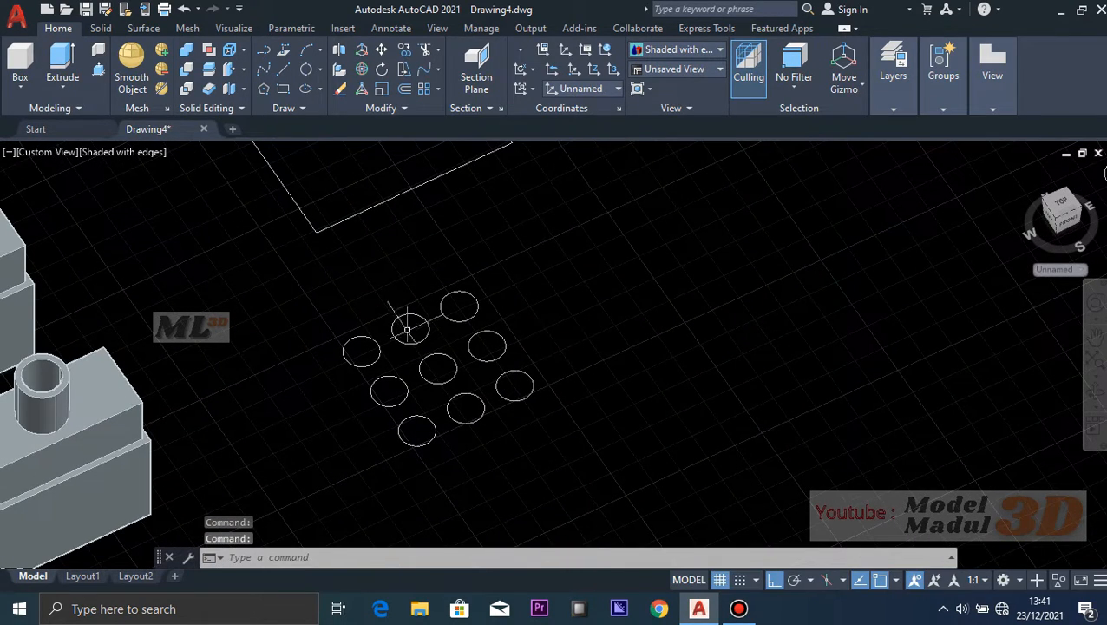
pyautogui.click(323, 296)
pyautogui.click(580, 404)
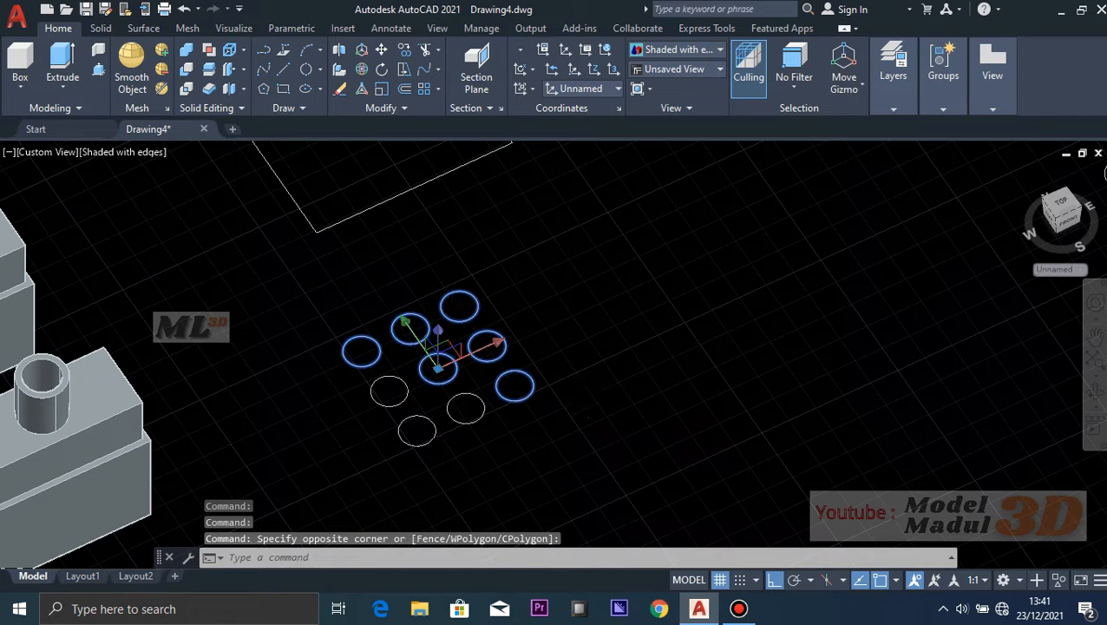
pyautogui.press('Delete')
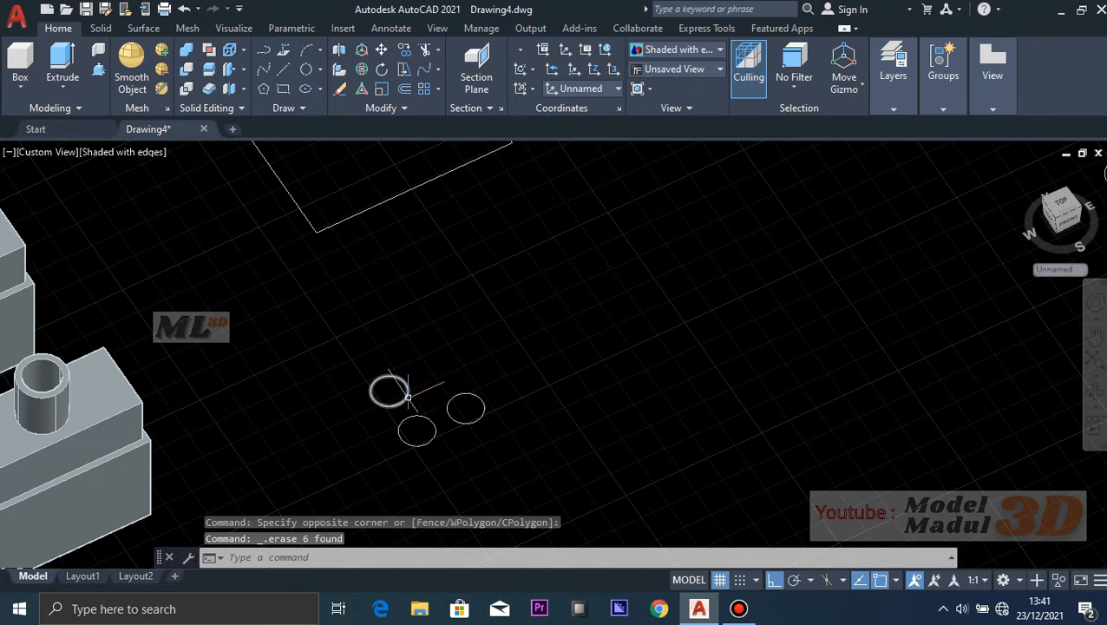
pyautogui.click(390, 388)
pyautogui.press('Delete')
pyautogui.click(457, 405)
pyautogui.press('Delete')
# - Presspull the remaining circle to a height of 100 to form a solid cylinder
pyautogui.moveTo(485, 391)
pyautogui.mouseDown(button='middle')
pyautogui.moveTo(494, 362)
pyautogui.moveTo(539, 317)
pyautogui.moveTo(543, 289)
pyautogui.mouseUp(button='middle')
pyautogui.scroll(2, 521, 322)
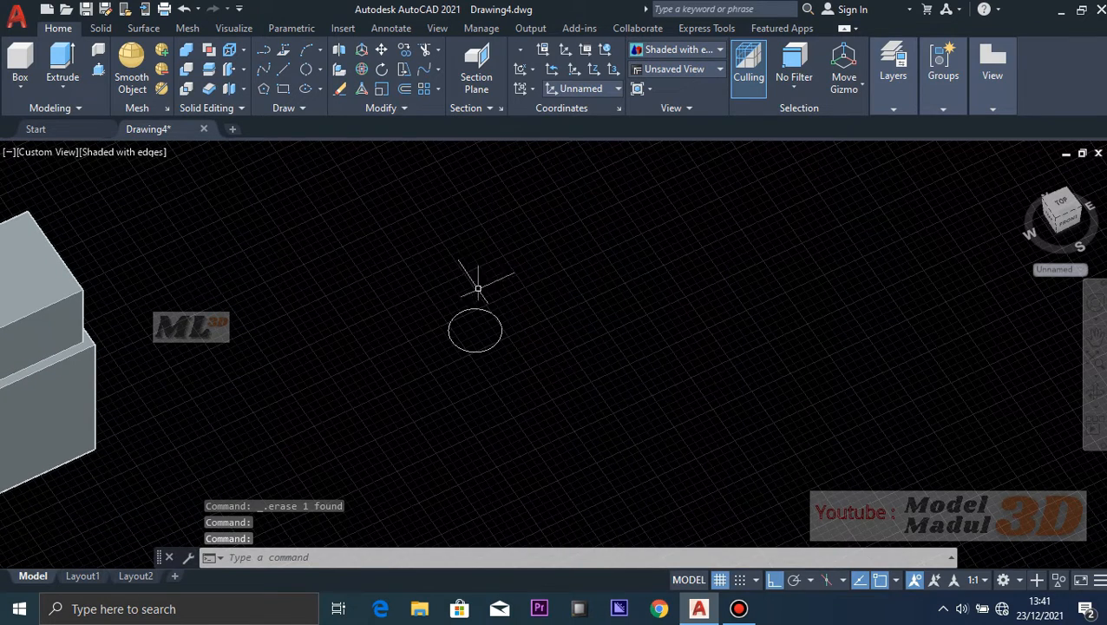
pyautogui.click(98, 70)
pyautogui.click(476, 332)
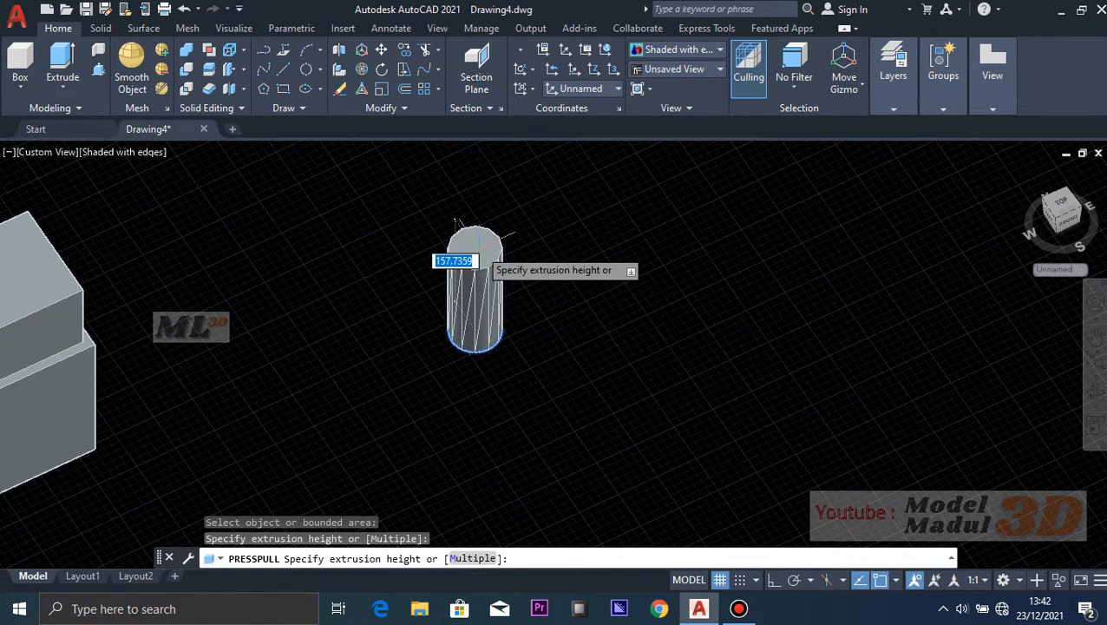
pyautogui.write('100')
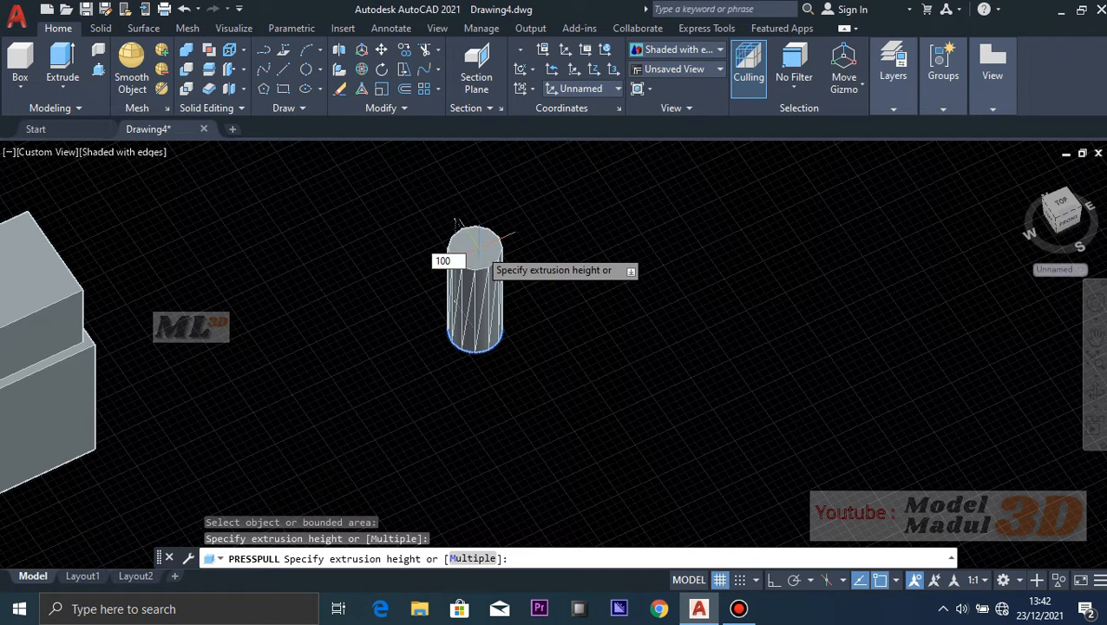
pyautogui.press('Return')
pyautogui.keyDown('shift'); pyautogui.moveTo(588, 335); pyautogui.dragTo(580, 303, button='middle'); pyautogui.keyUp('shift')
pyautogui.press('Return')
pyautogui.press('Return')
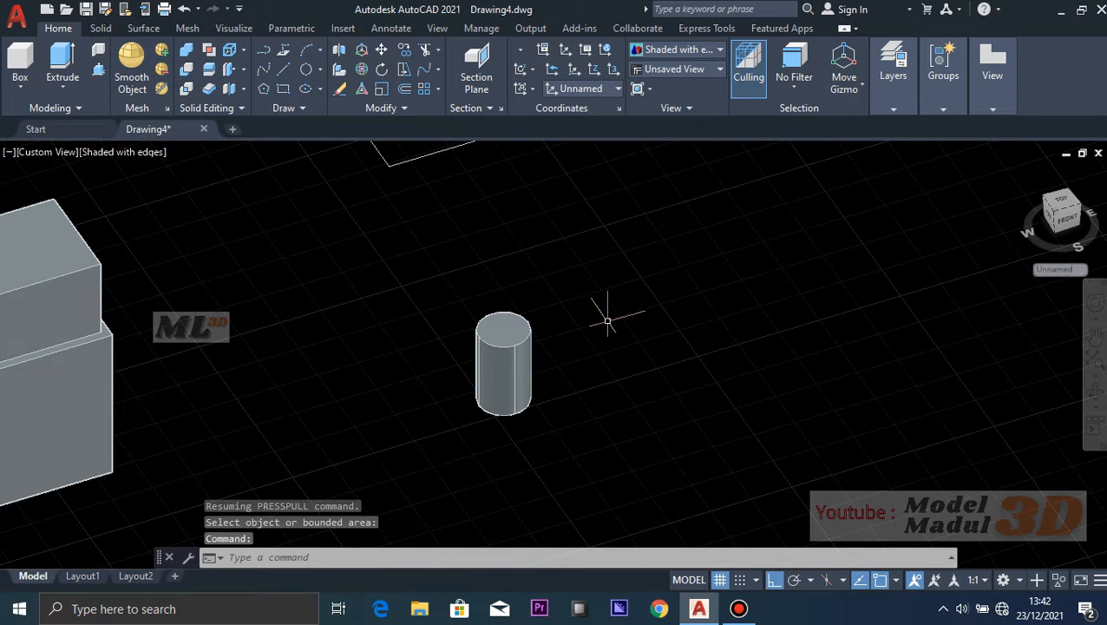
# - Try an associative rectangular array of the cylinder with 3 columns, and undo it
pyautogui.keyDown('shift'); pyautogui.moveTo(572, 233); pyautogui.dragTo(625, 289, button='middle'); pyautogui.keyUp('shift')
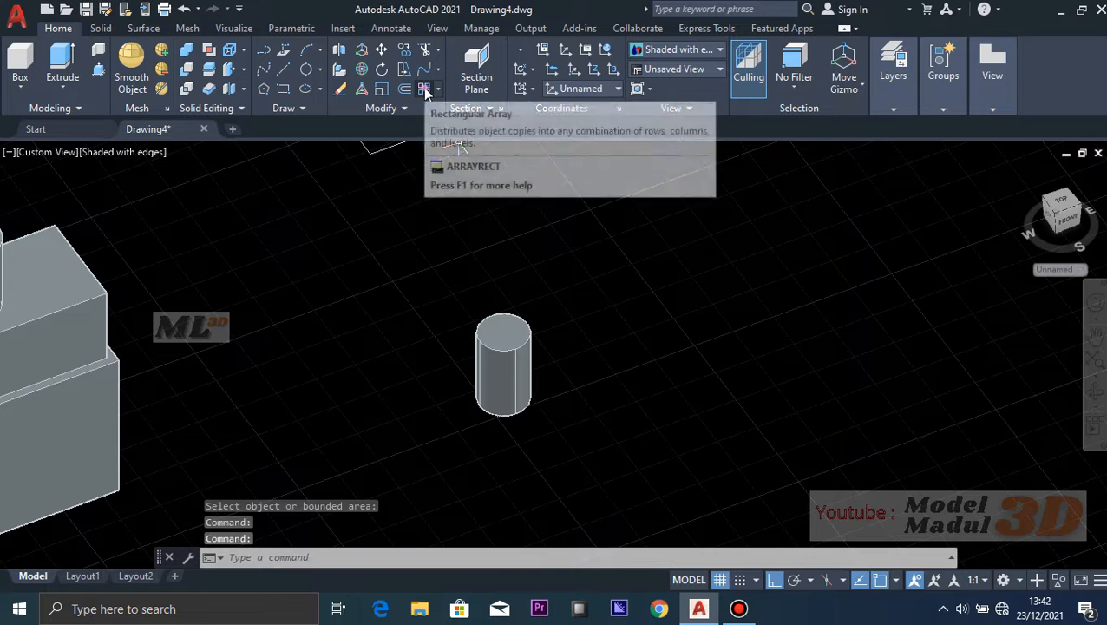
pyautogui.click(425, 93)
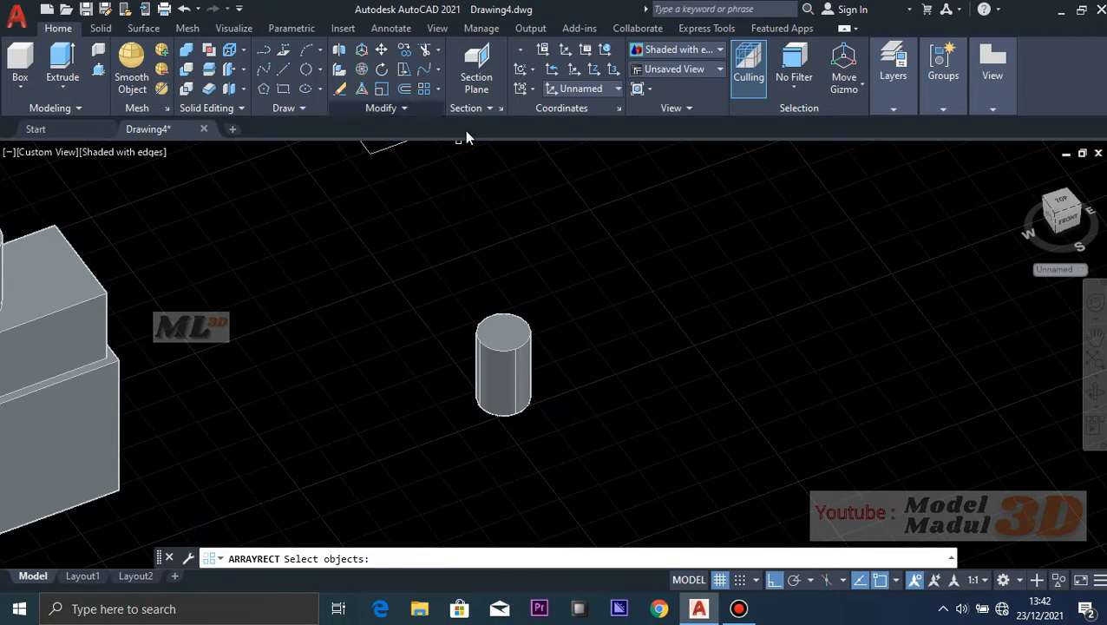
pyautogui.click(511, 335)
pyautogui.press('Return')
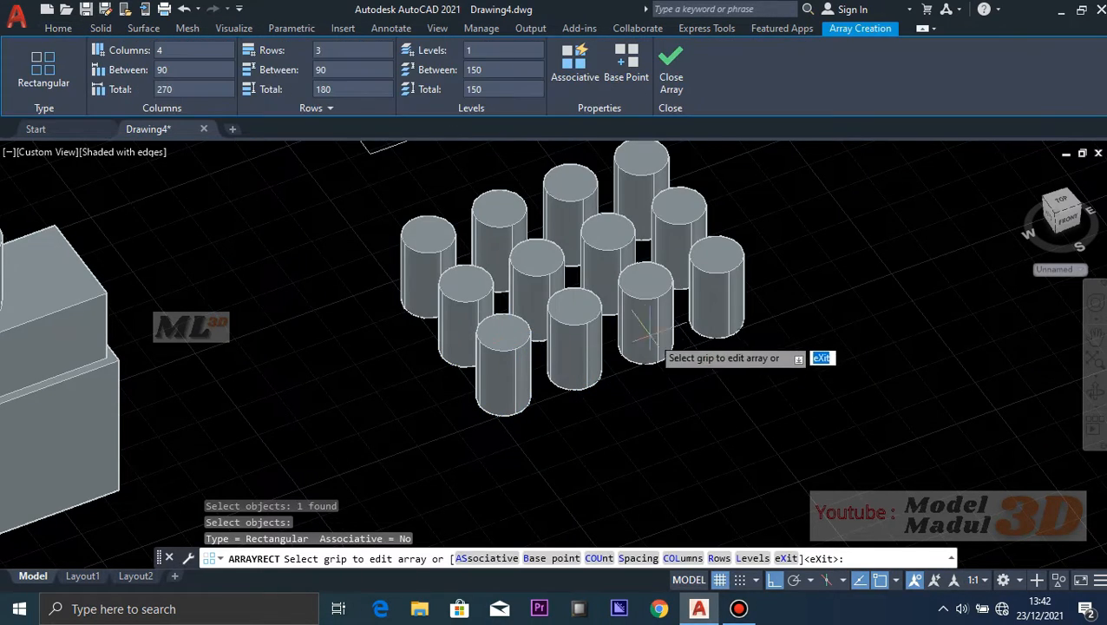
pyautogui.click(194, 54)
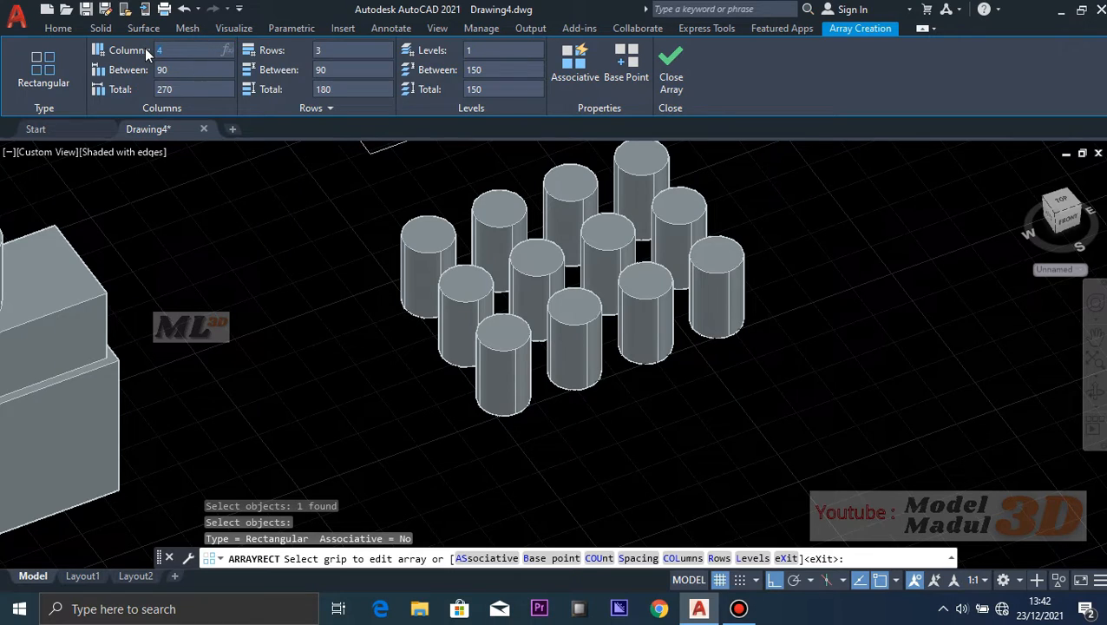
pyautogui.press('Return')
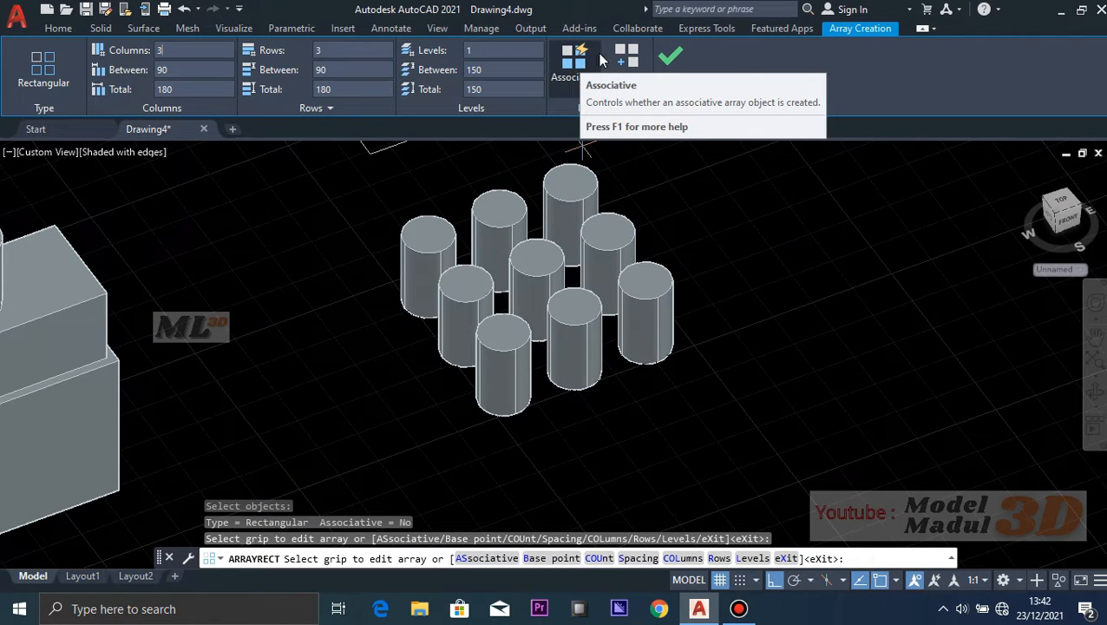
pyautogui.click(579, 75)
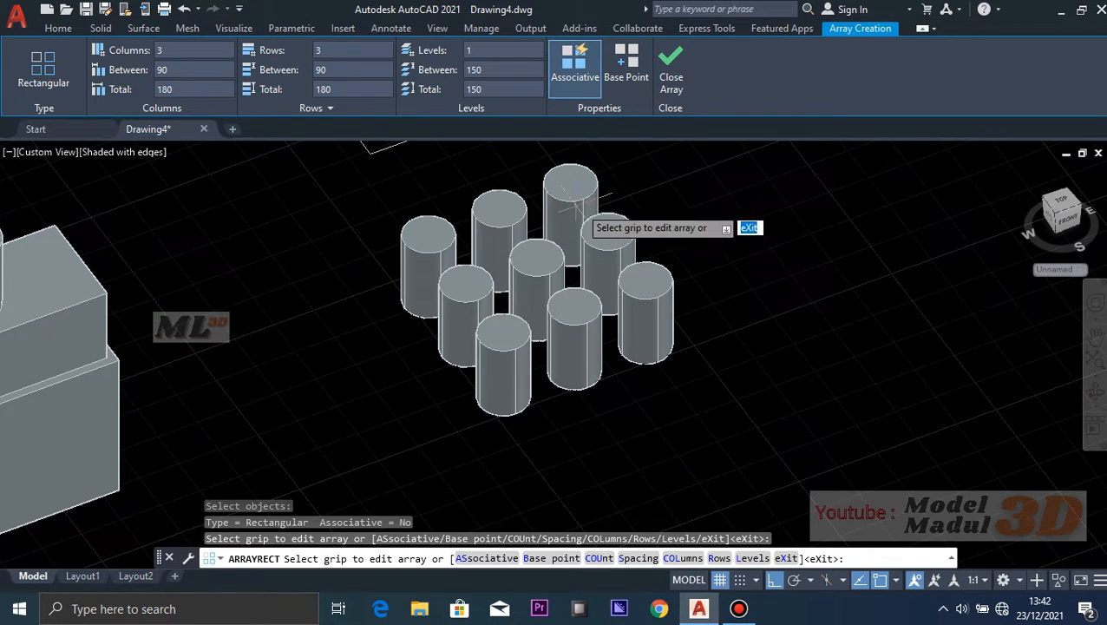
pyautogui.click(681, 67)
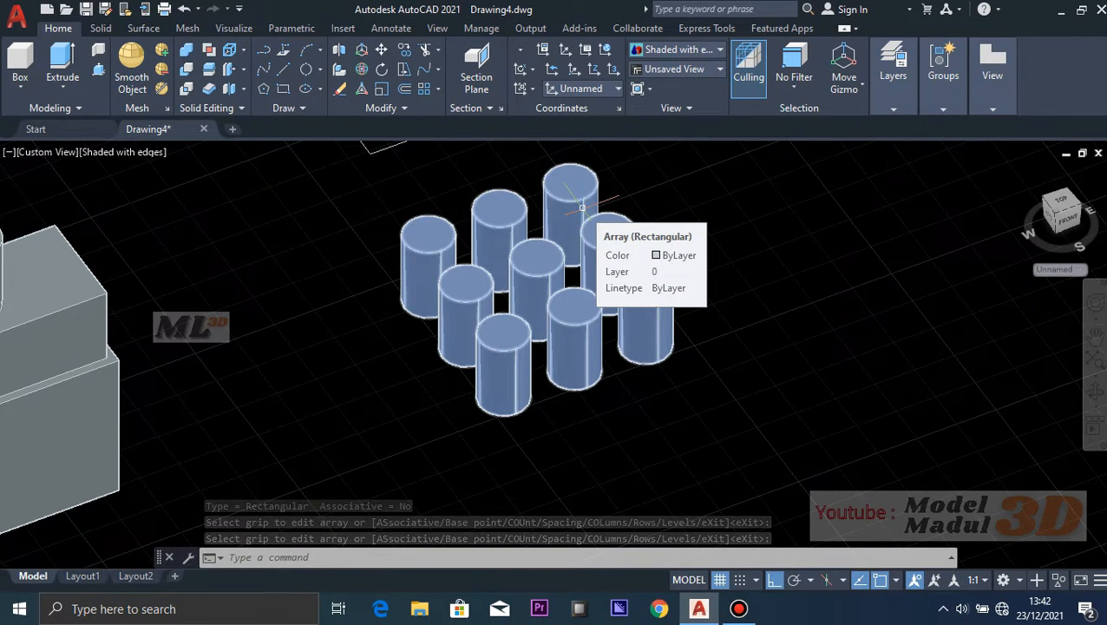
pyautogui.moveTo(625, 188); pyautogui.dragTo(583, 239, button='middle')
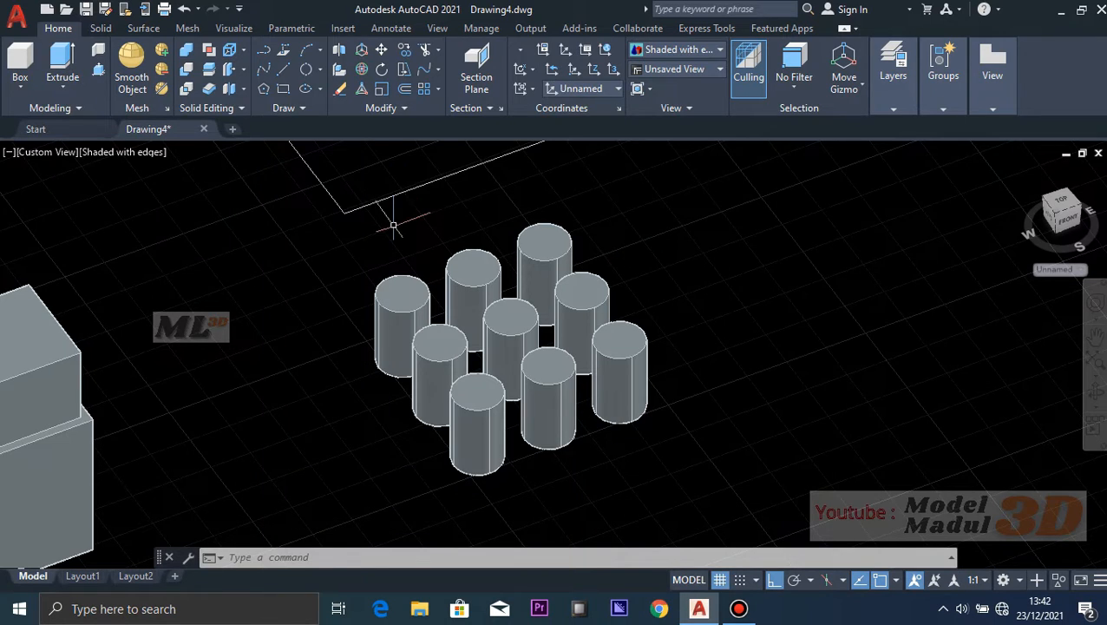
pyautogui.hotkey('ctrl', 'z')
pyautogui.hotkey('ctrl', 'z')
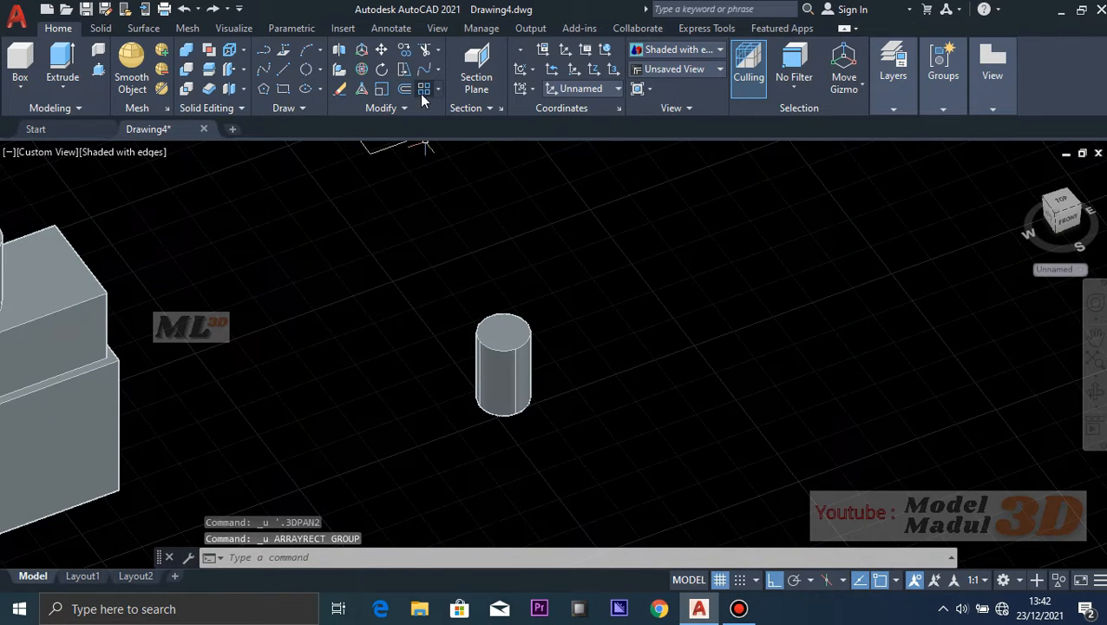
# - Create a non-associative rectangular array of the cylinder with 3 columns
pyautogui.click(425, 90)
pyautogui.click(509, 334)
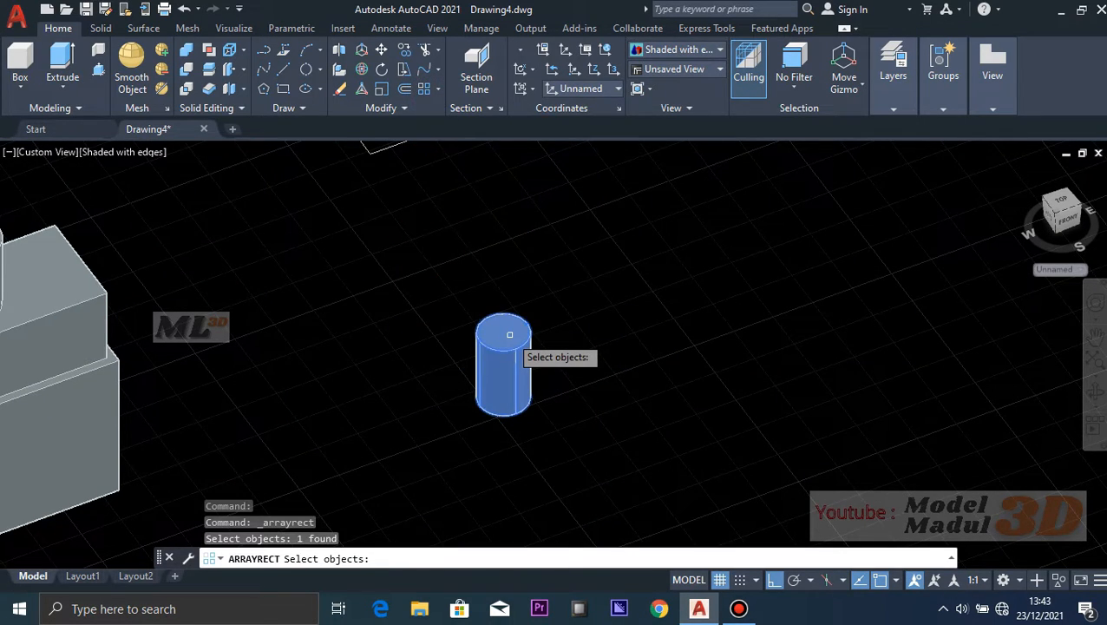
pyautogui.press('Return')
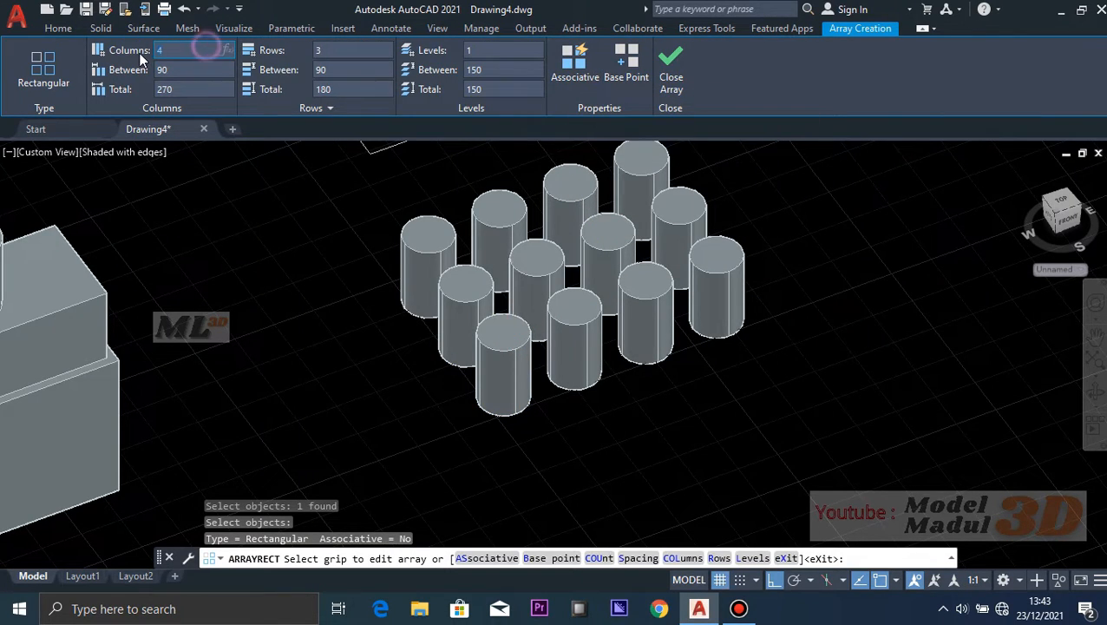
pyautogui.press('Return')
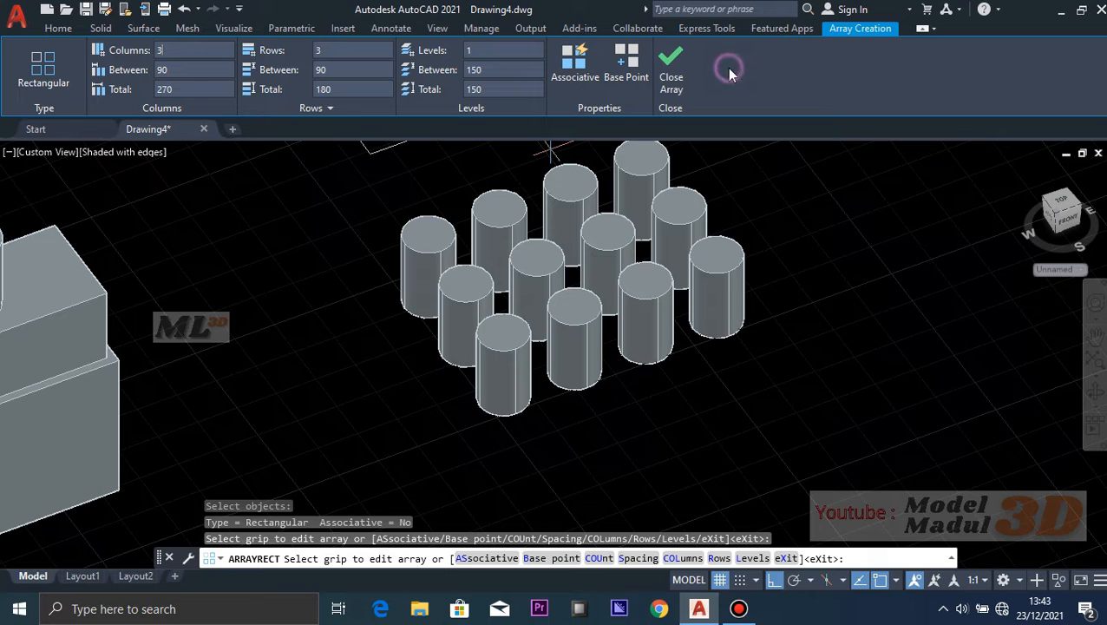
pyautogui.click(672, 71)
# - Presspull the rectangle behind the cylinders to a height of 200 to form a solid block
pyautogui.moveTo(718, 268); pyautogui.dragTo(682, 363, button='middle')
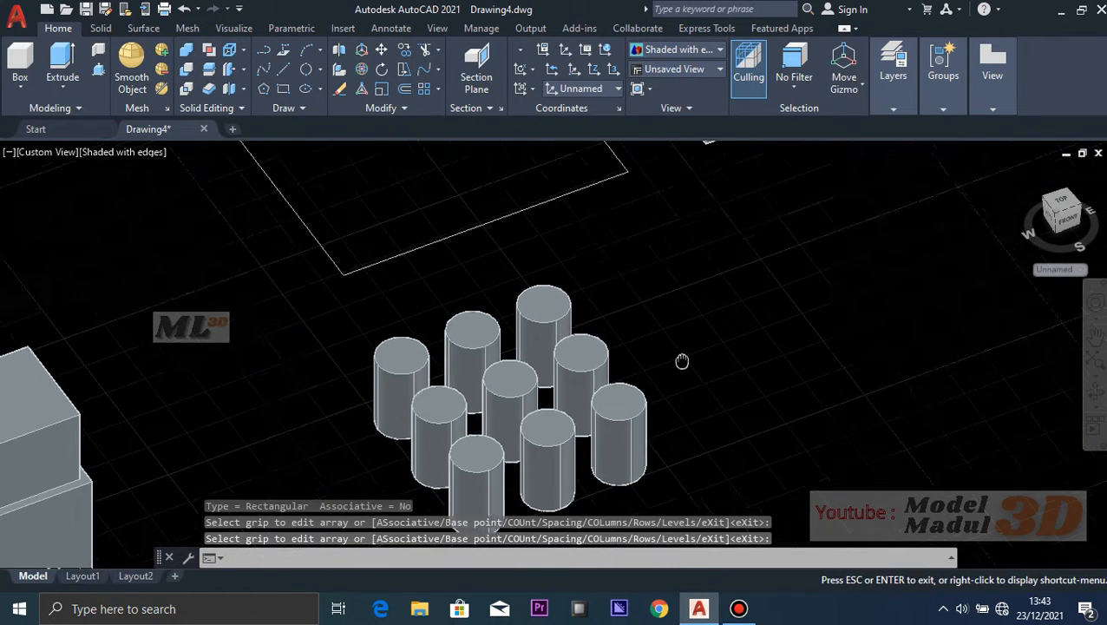
pyautogui.scroll(-1, 662, 339)
pyautogui.moveTo(722, 163); pyautogui.dragTo(695, 260, button='middle')
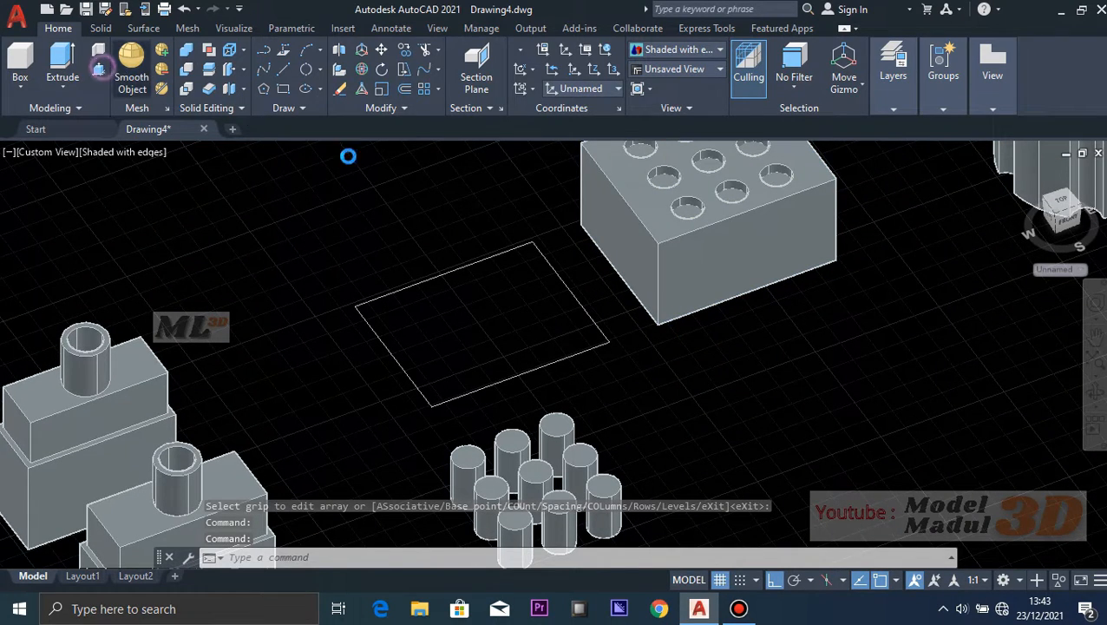
pyautogui.click(475, 336)
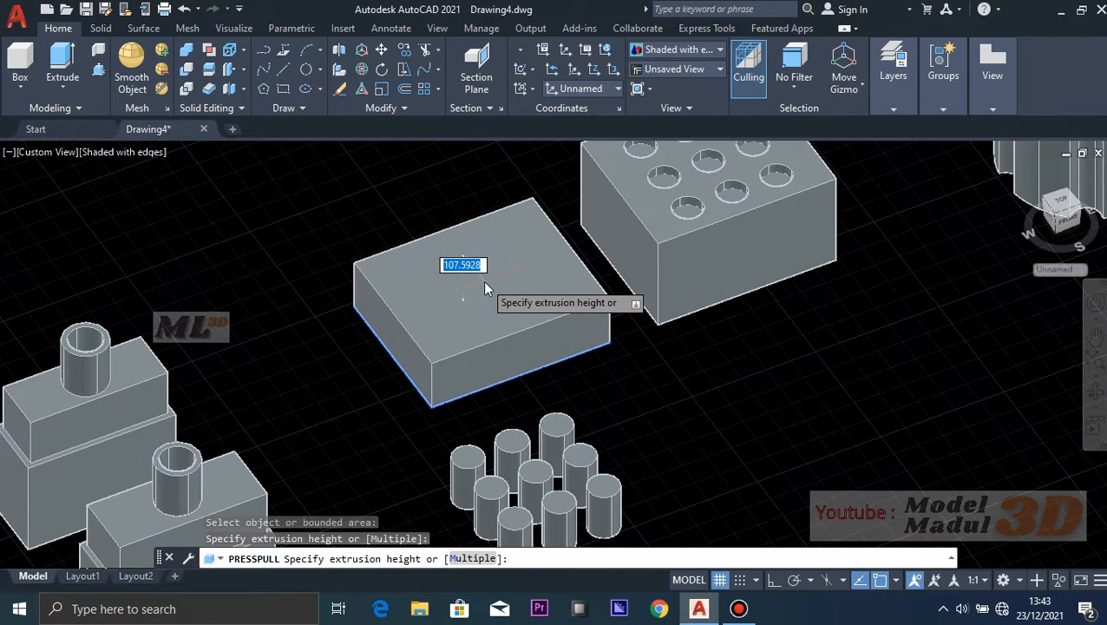
pyautogui.write('200')
pyautogui.press('Return')
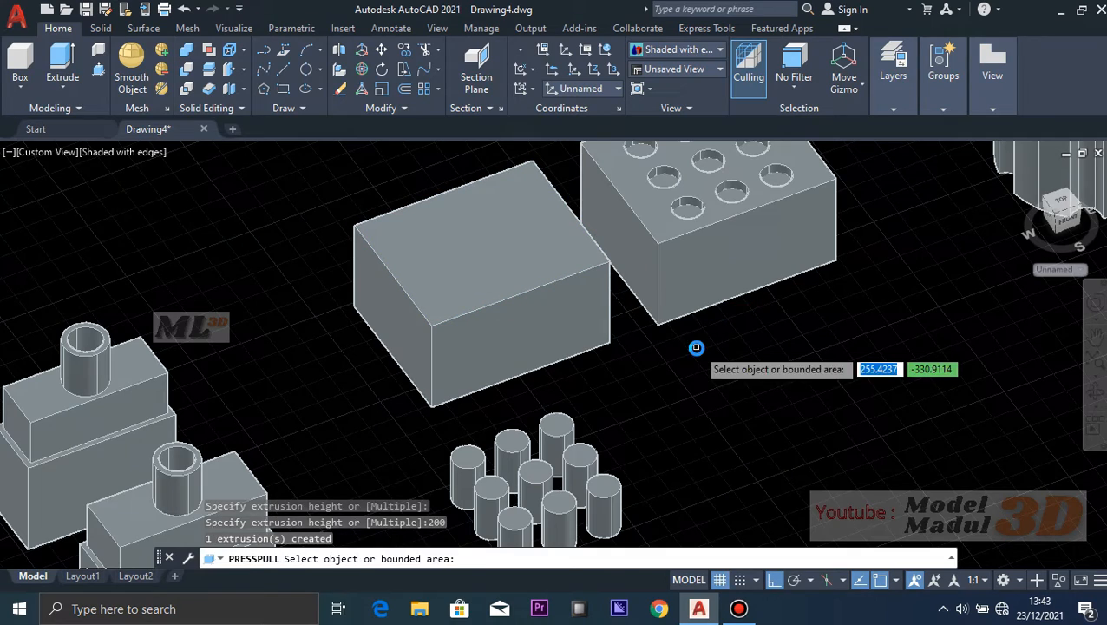
pyautogui.press('Return')
# - Turn off the grid display with the new block and the cylinder array in view
pyautogui.moveTo(740, 401); pyautogui.dragTo(704, 363, button='middle')
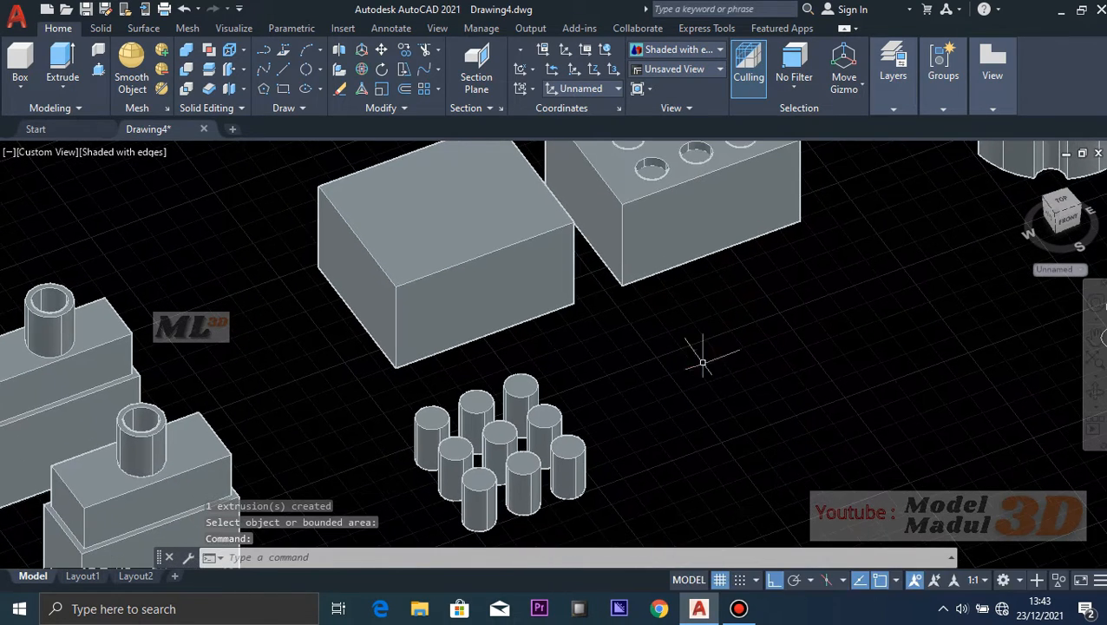
pyautogui.keyDown('shift'); pyautogui.middleClick(719, 383); pyautogui.keyUp('shift')
pyautogui.scroll(-1, 486, 395)
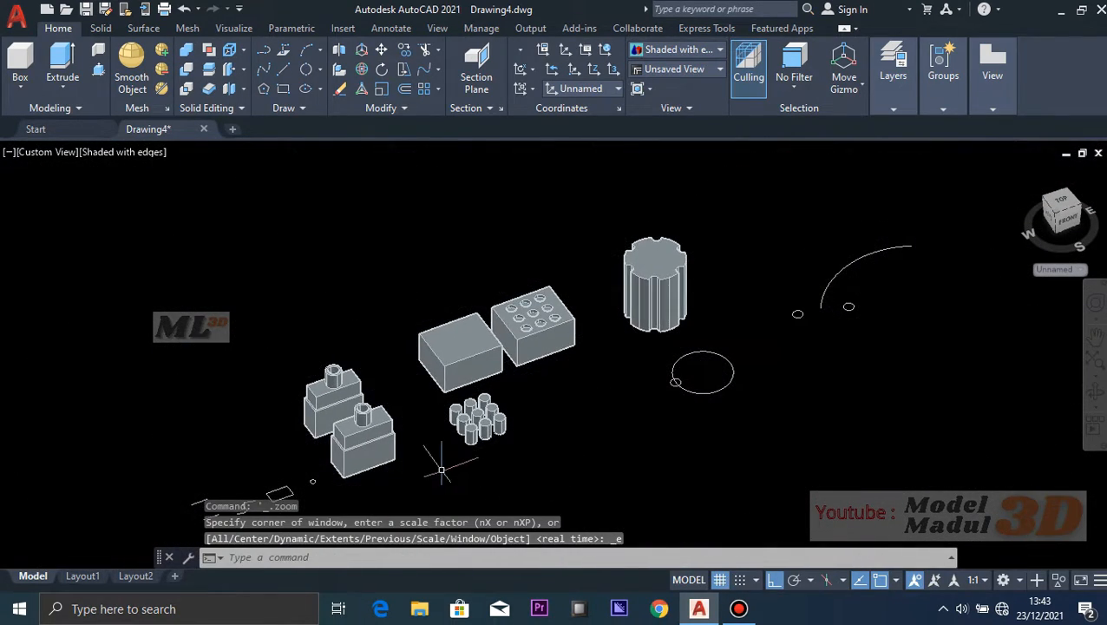
pyautogui.scroll(6, 460, 455)
pyautogui.moveTo(699, 315); pyautogui.dragTo(733, 343, button='middle')
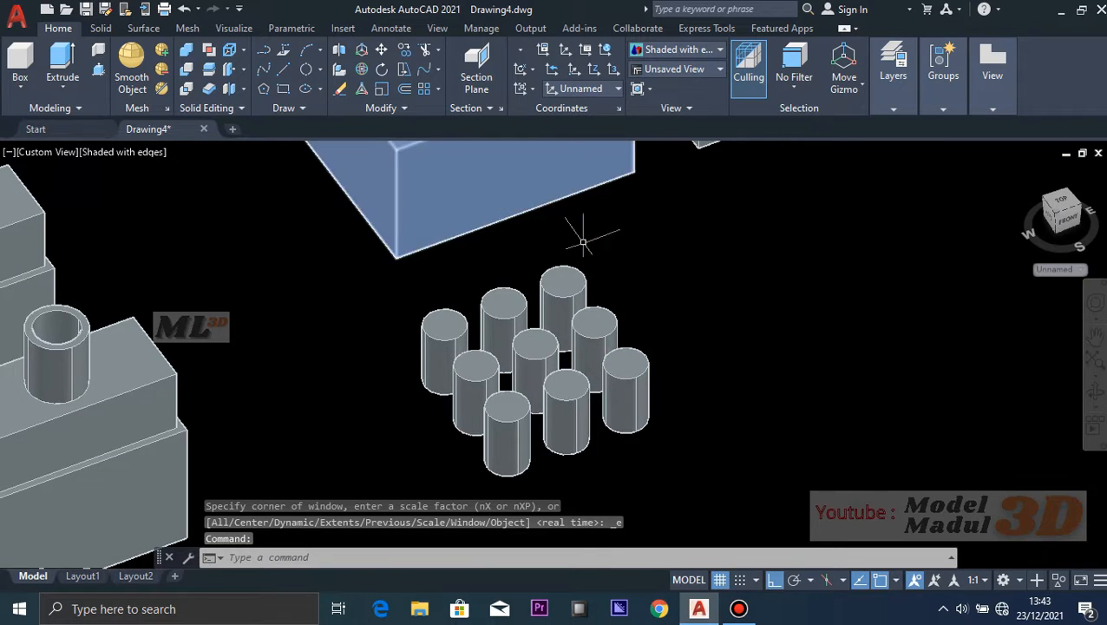
pyautogui.moveTo(696, 259); pyautogui.dragTo(702, 416, button='middle')
pyautogui.press('F7')
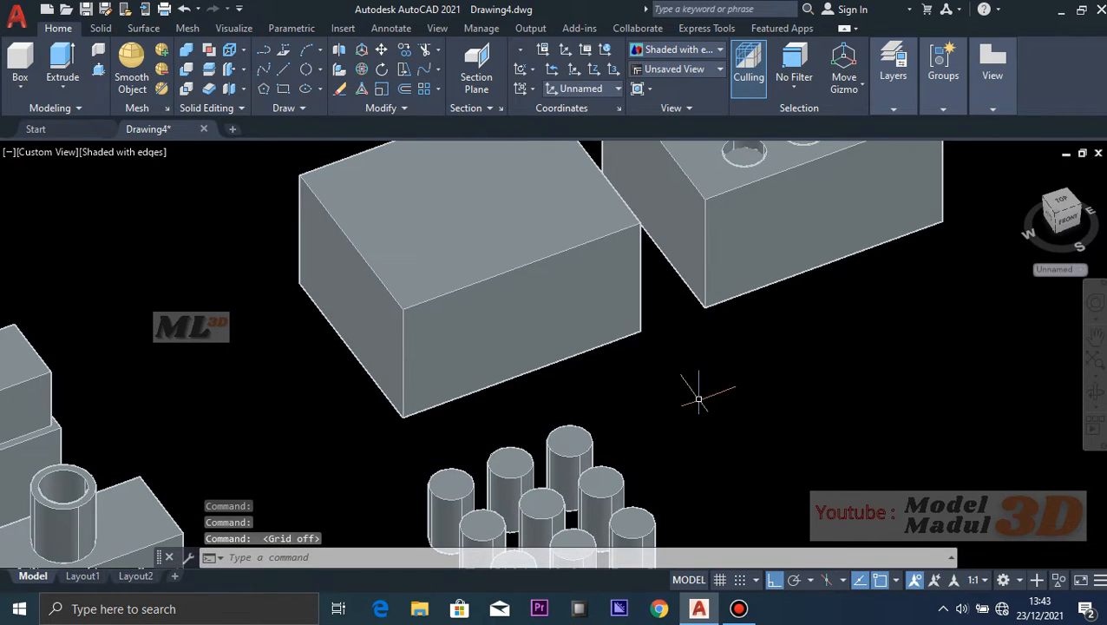
# - Turn on the grid display and set the visual style to 2D Wireframe
pyautogui.scroll(-2, 681, 383)
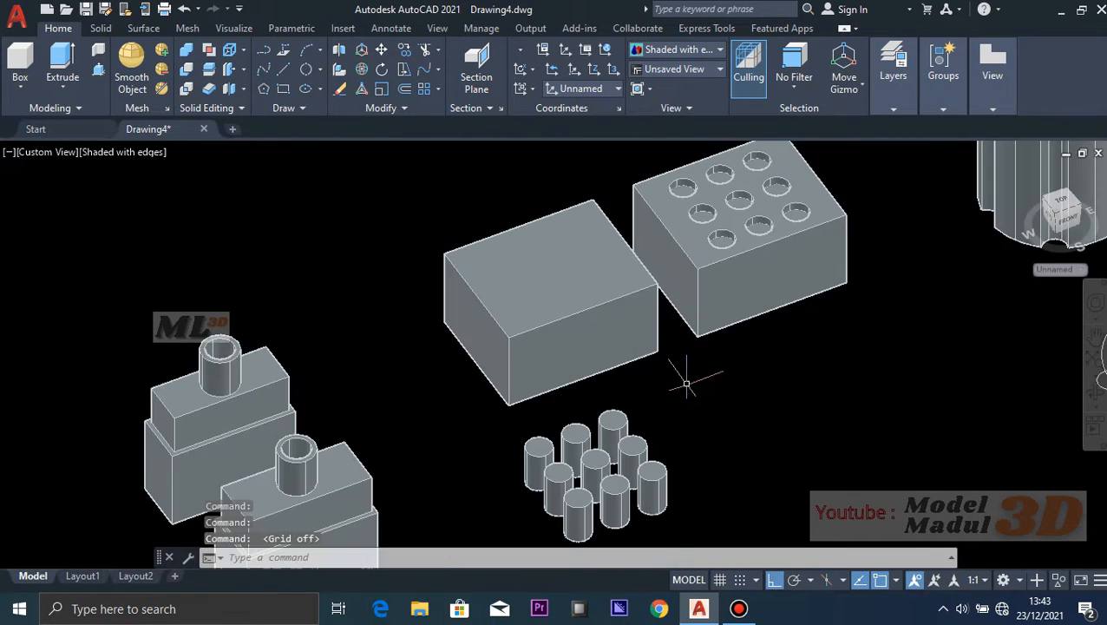
pyautogui.press('F7')
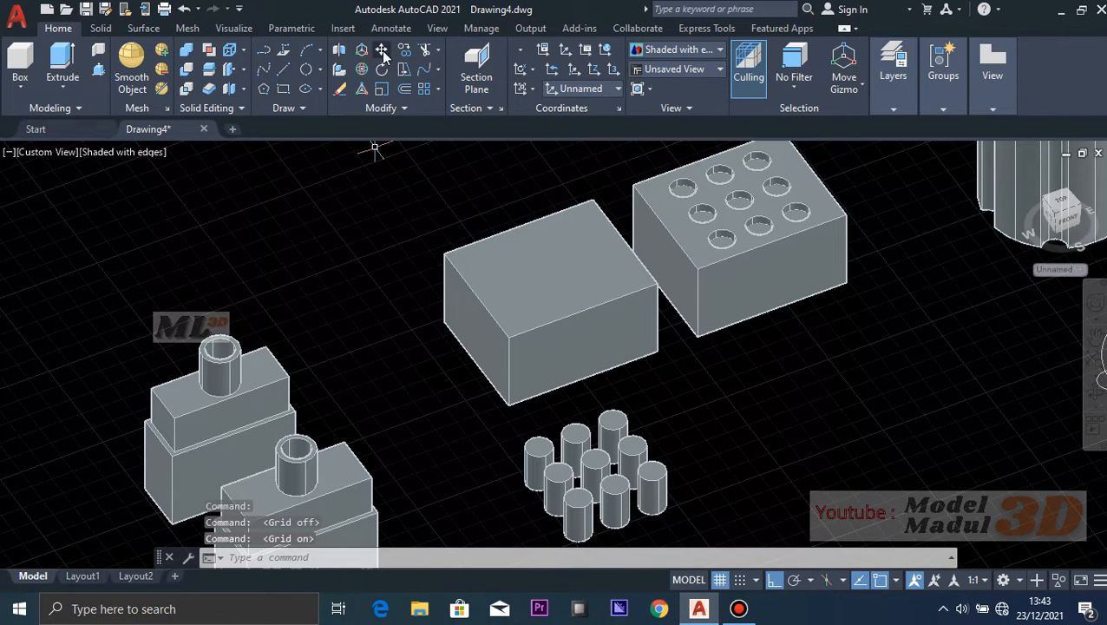
pyautogui.click(147, 152)
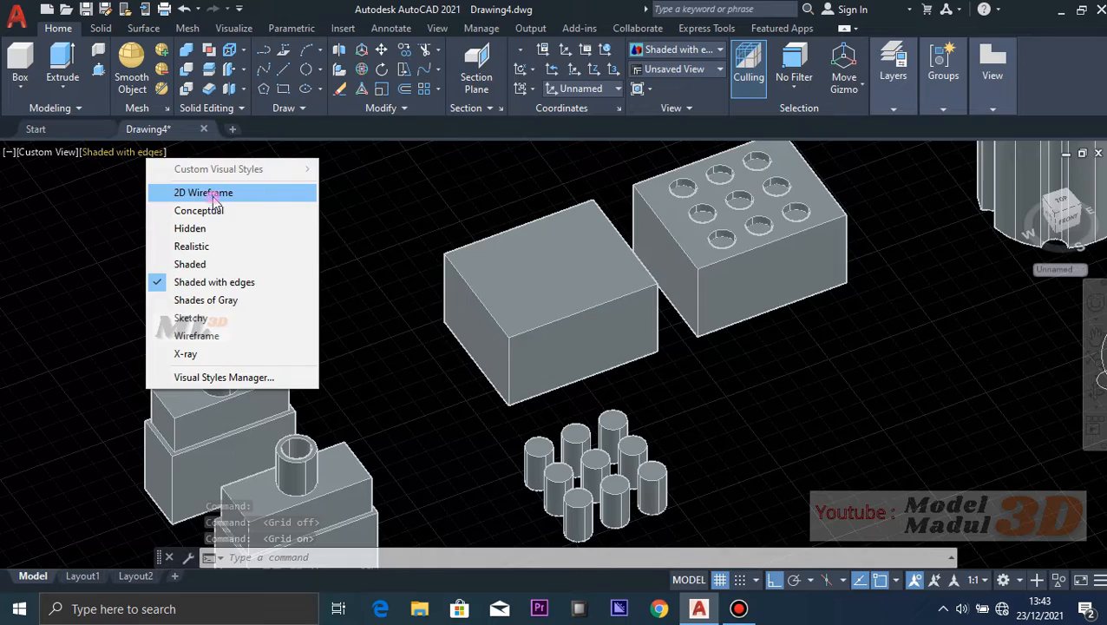
pyautogui.click(212, 193)
pyautogui.keyDown('shift'); pyautogui.moveTo(756, 415); pyautogui.dragTo(704, 411, button='middle'); pyautogui.keyUp('shift')
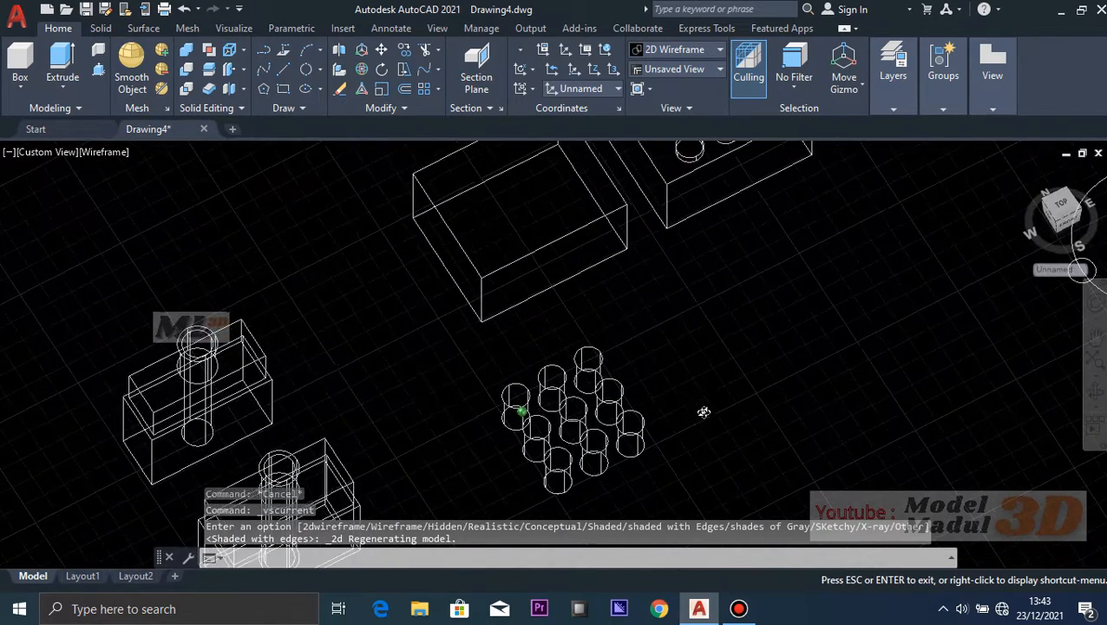
# - Move all the arrayed cylinders, with ortho off, from the base centre of the middle cylinder to the centre of the solid block's base
pyautogui.click(382, 54)
pyautogui.scroll(6, 594, 390)
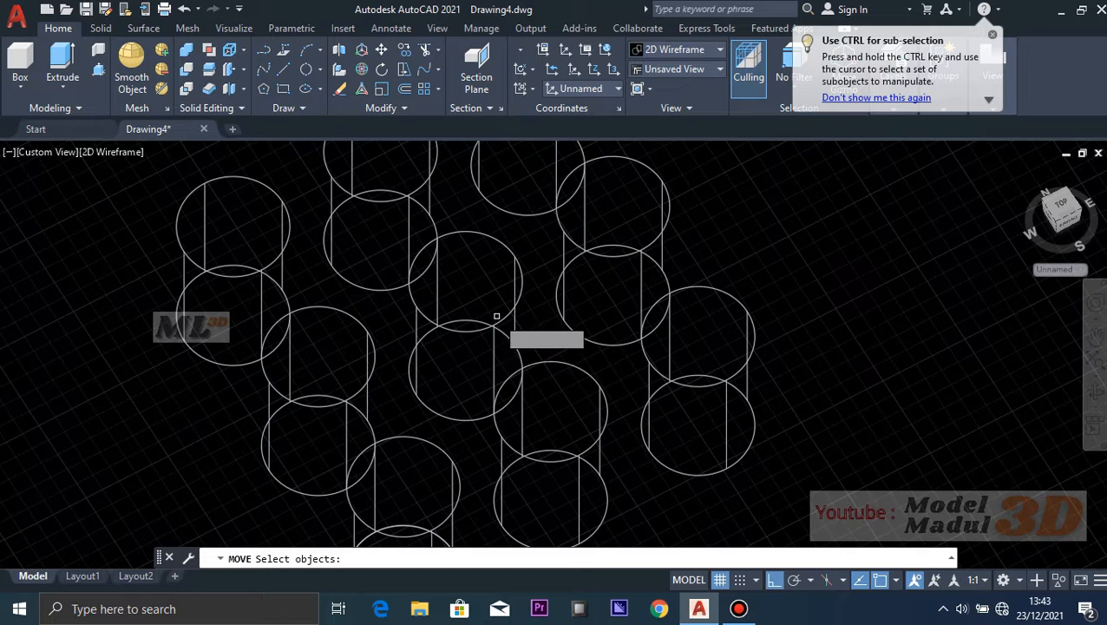
pyautogui.scroll(-6, 574, 254)
pyautogui.click(550, 252)
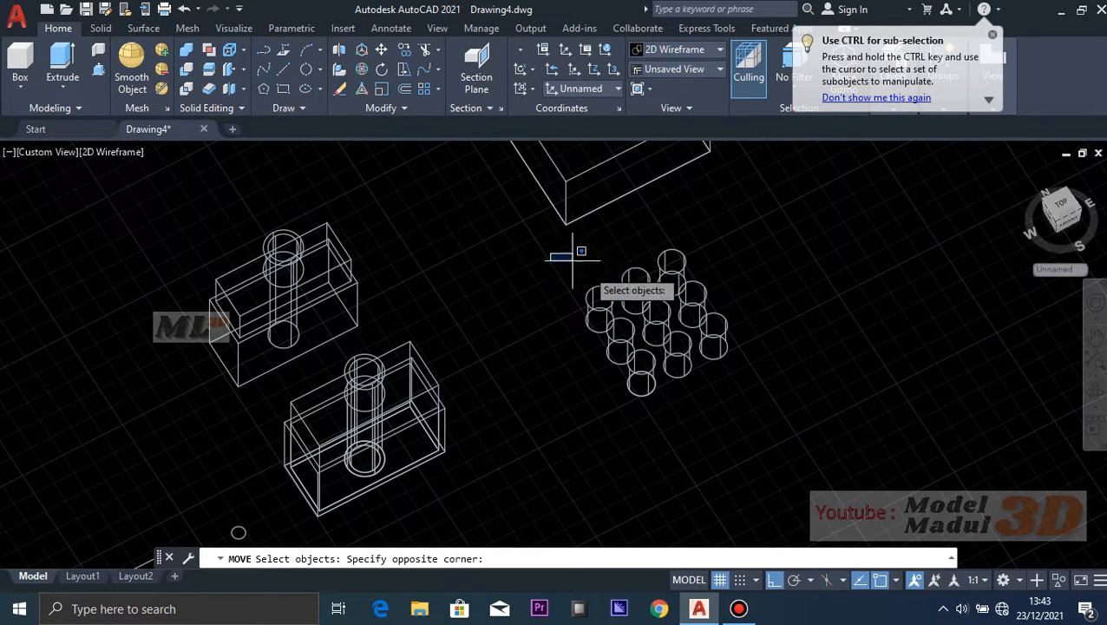
pyautogui.click(811, 391)
pyautogui.scroll(4, 695, 261)
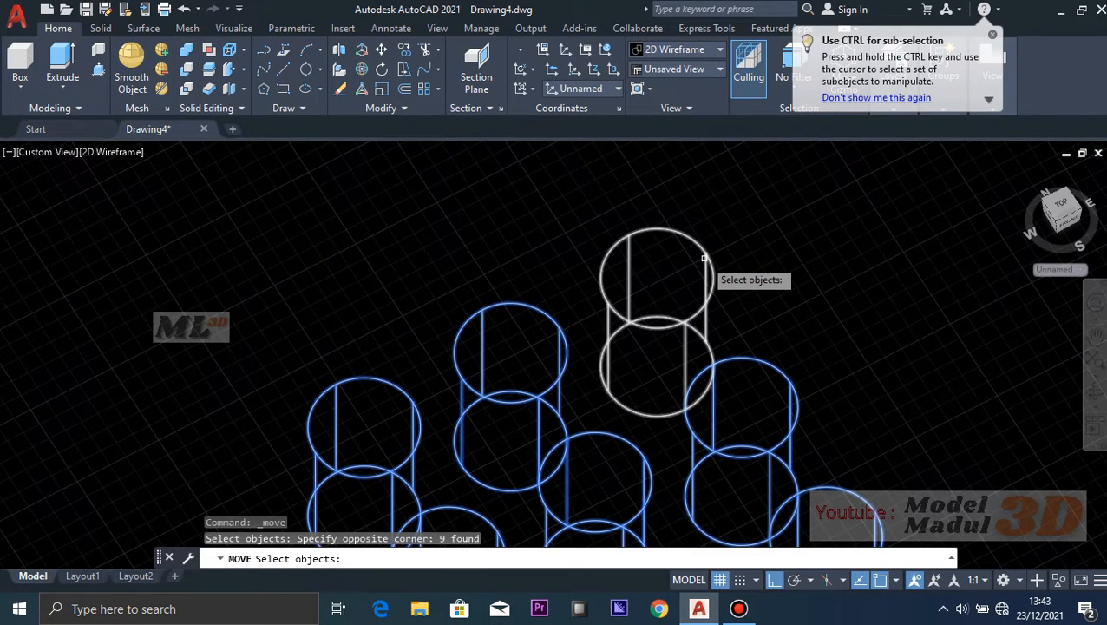
pyautogui.click(693, 258)
pyautogui.scroll(-4, 695, 260)
pyautogui.press('Return')
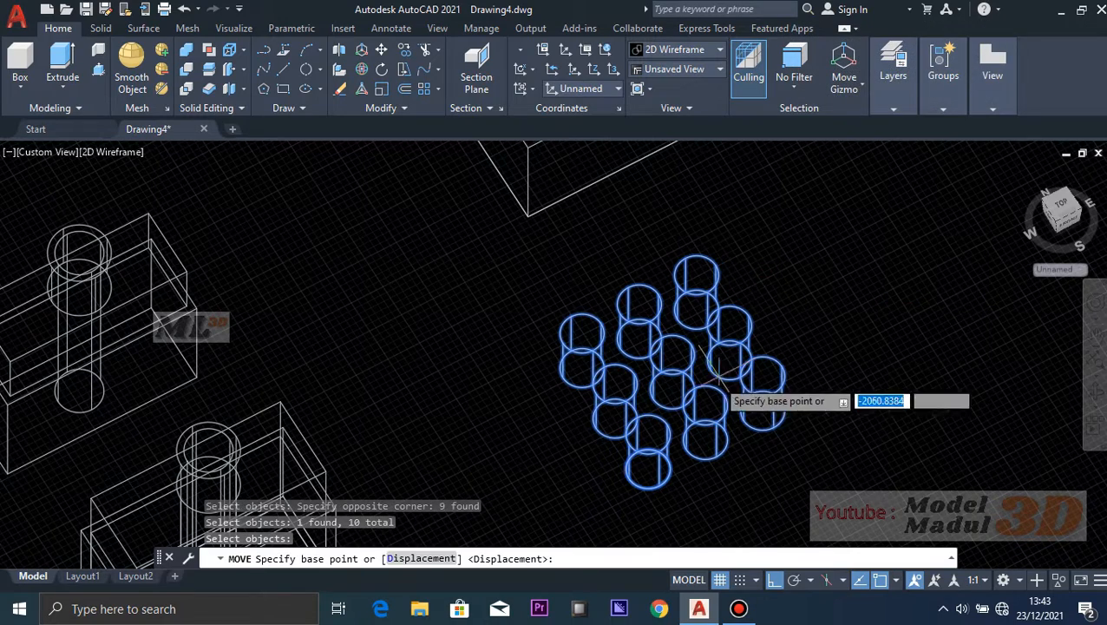
pyautogui.scroll(2, 679, 395)
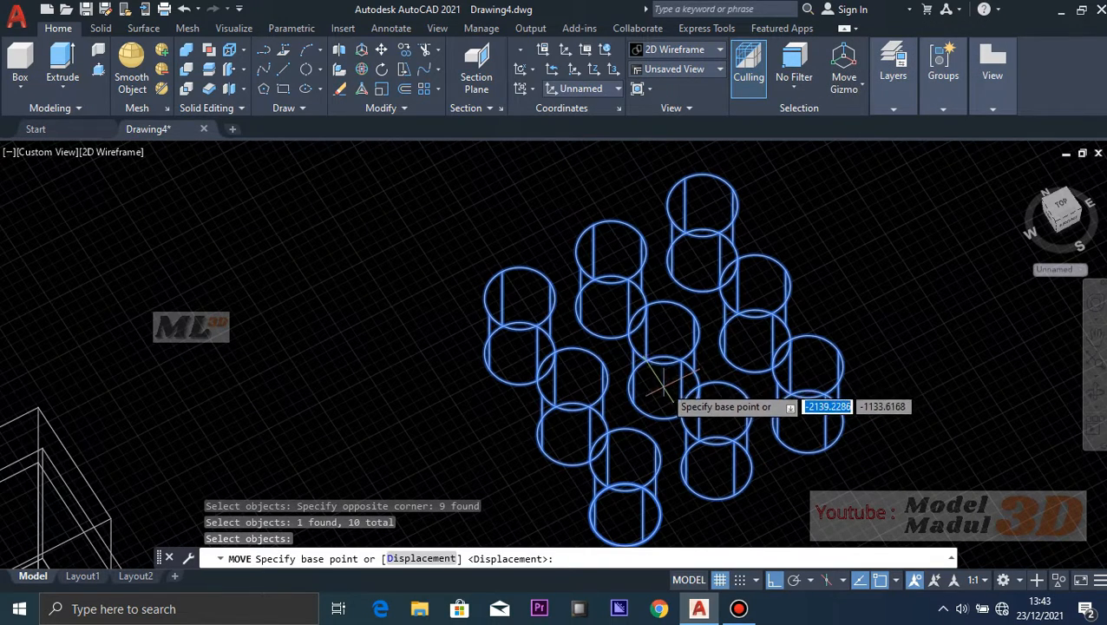
pyautogui.click(664, 385)
pyautogui.scroll(-3, 686, 382)
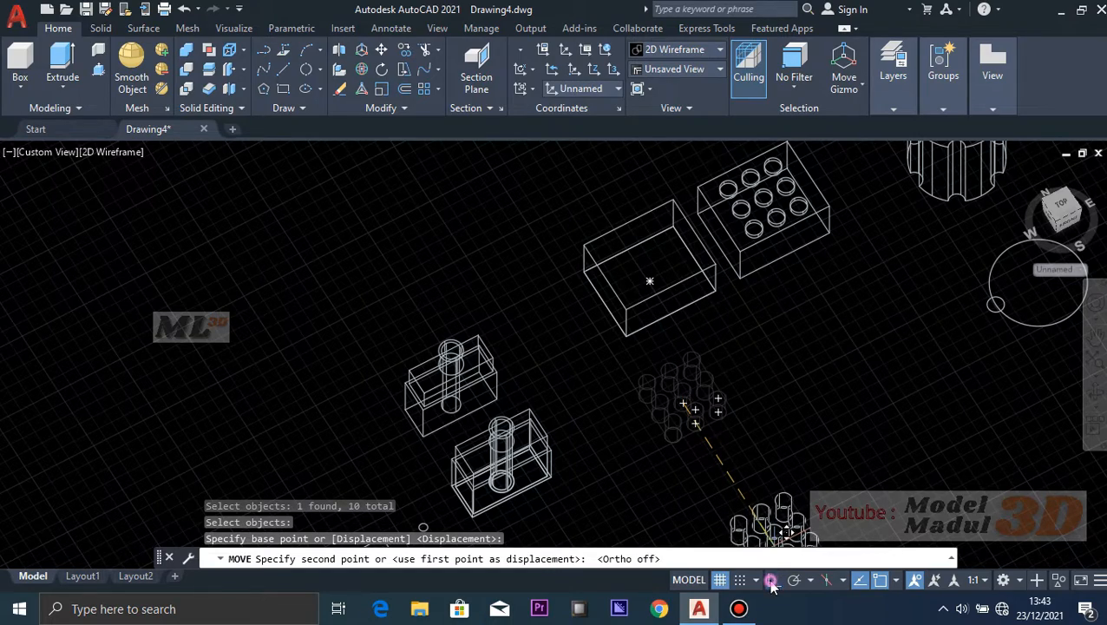
pyautogui.scroll(5, 647, 298)
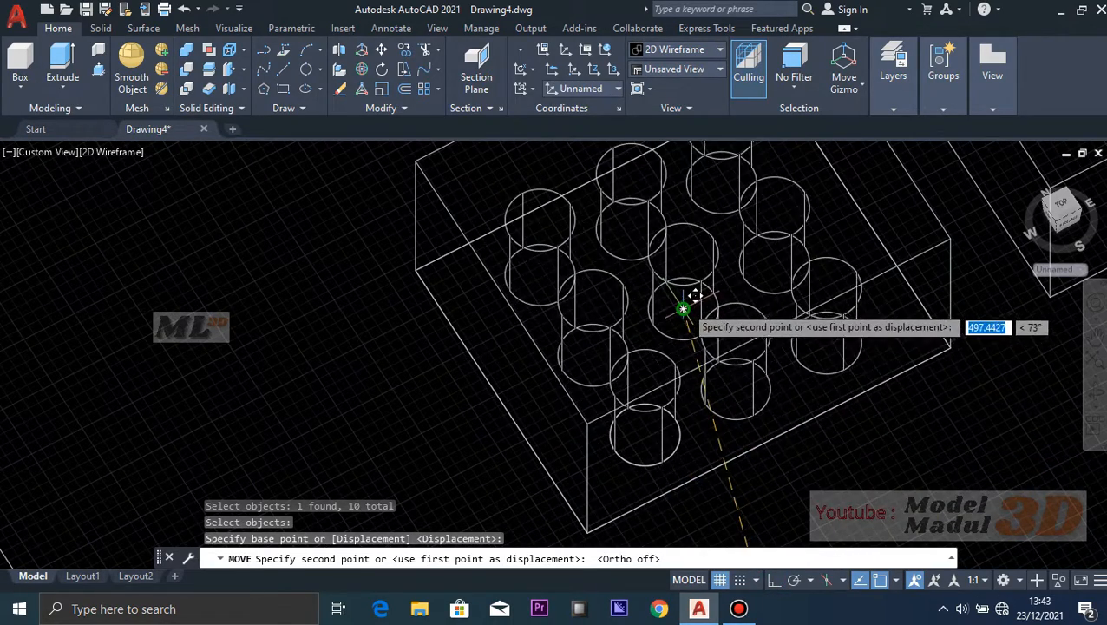
pyautogui.click(685, 310)
# - Move all the cylinders inside the block straight up by 180
pyautogui.keyDown('shift'); pyautogui.moveTo(828, 474); pyautogui.dragTo(852, 360, button='middle'); pyautogui.keyUp('shift')
pyautogui.scroll(-1, 863, 399)
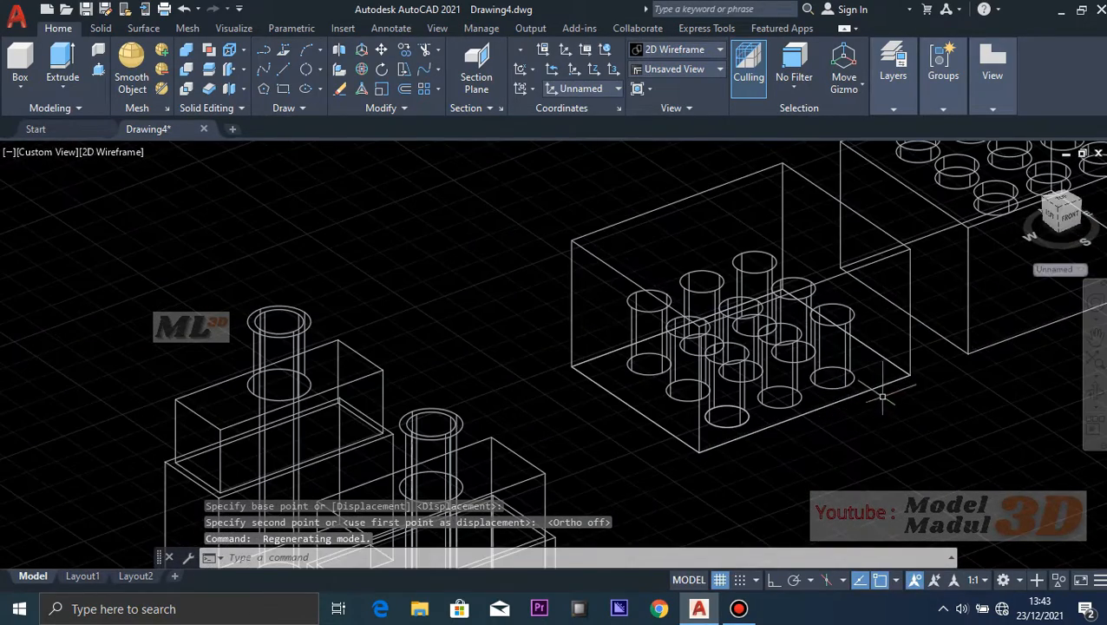
pyautogui.scroll(-2, 793, 430)
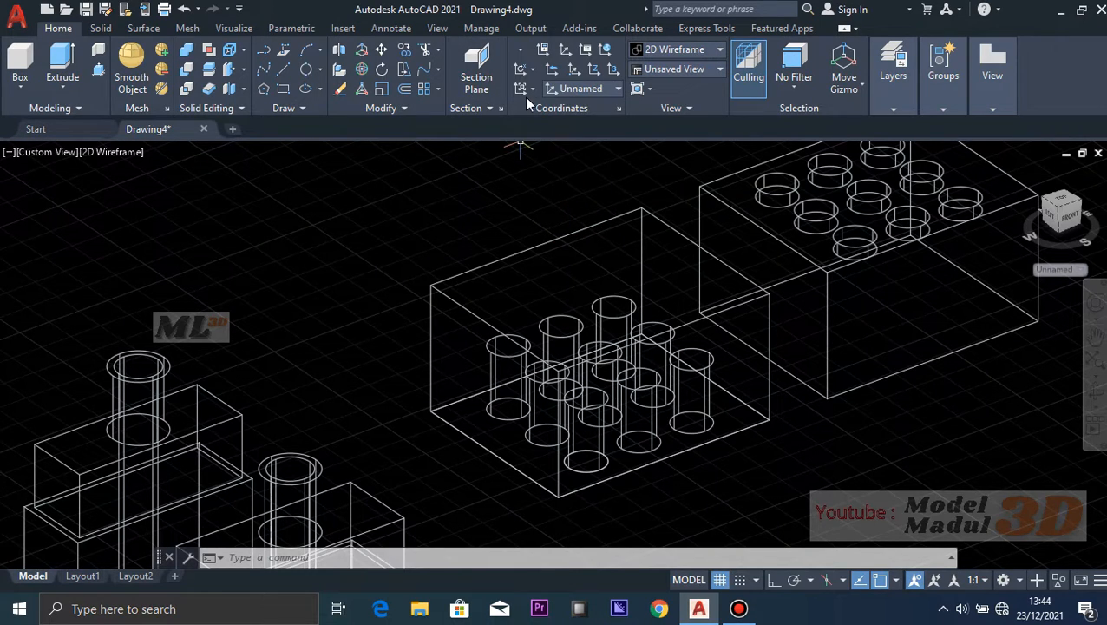
pyautogui.click(381, 50)
pyautogui.click(401, 225)
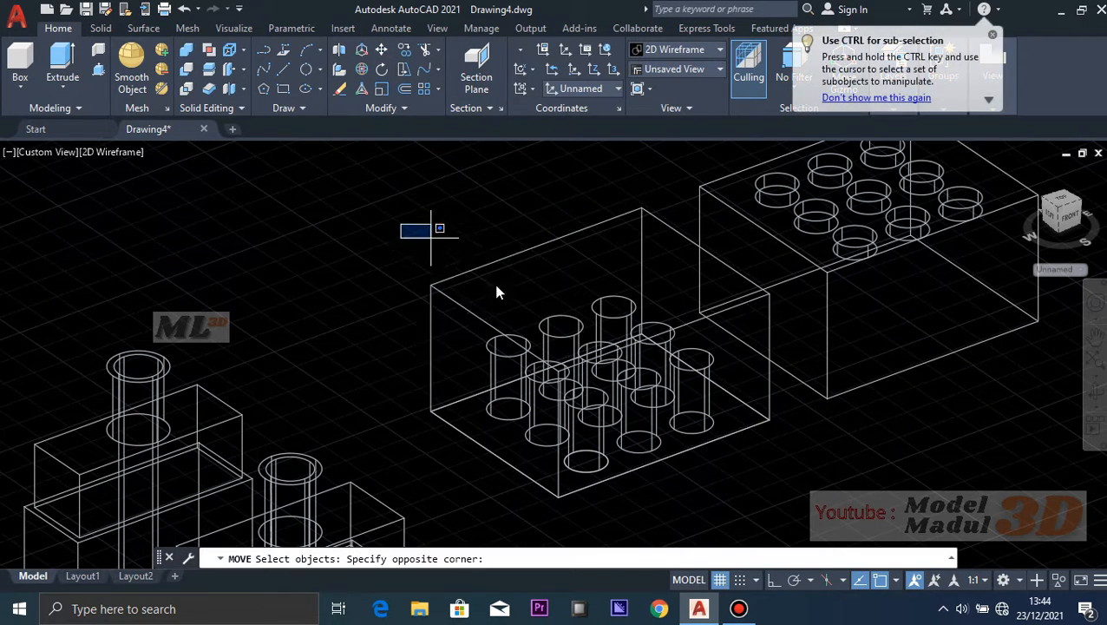
pyautogui.click(721, 481)
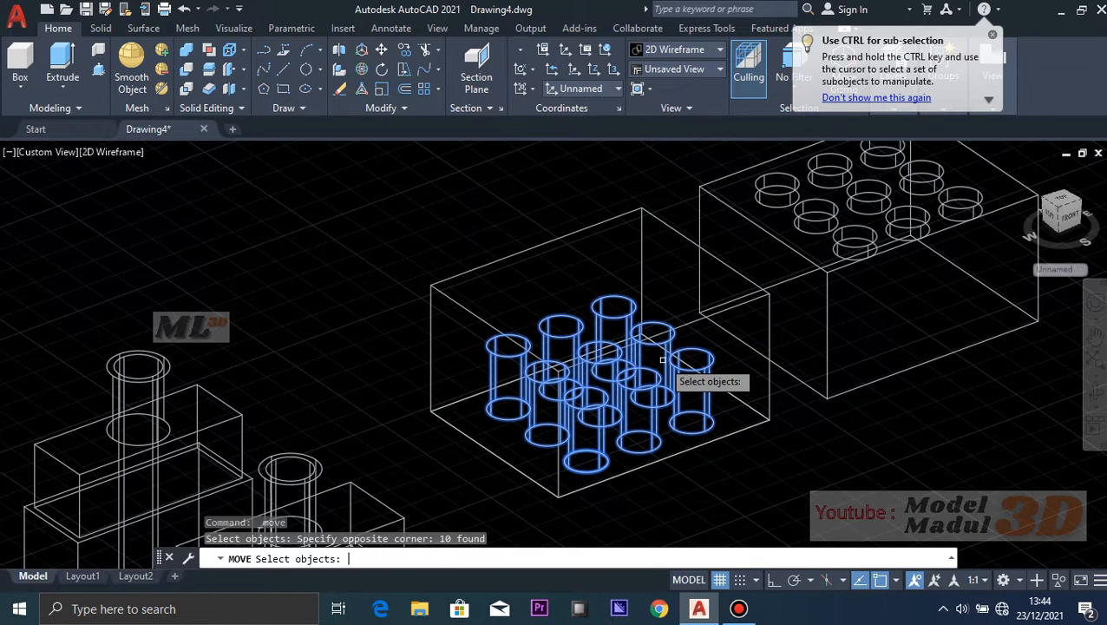
pyautogui.press('Return')
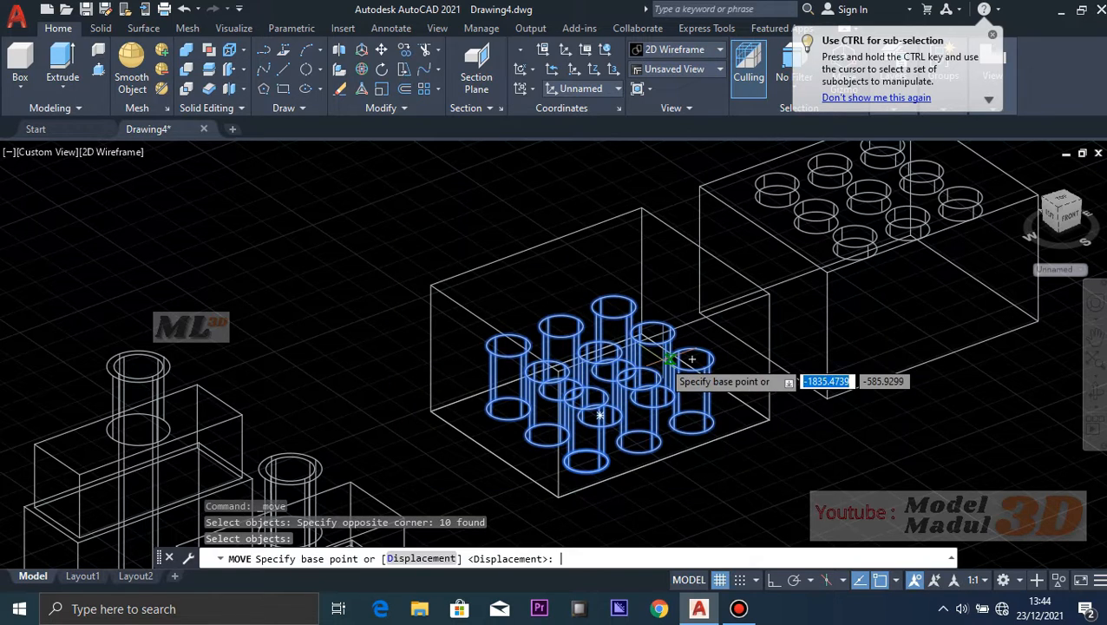
pyautogui.click(599, 416)
pyautogui.write('1')
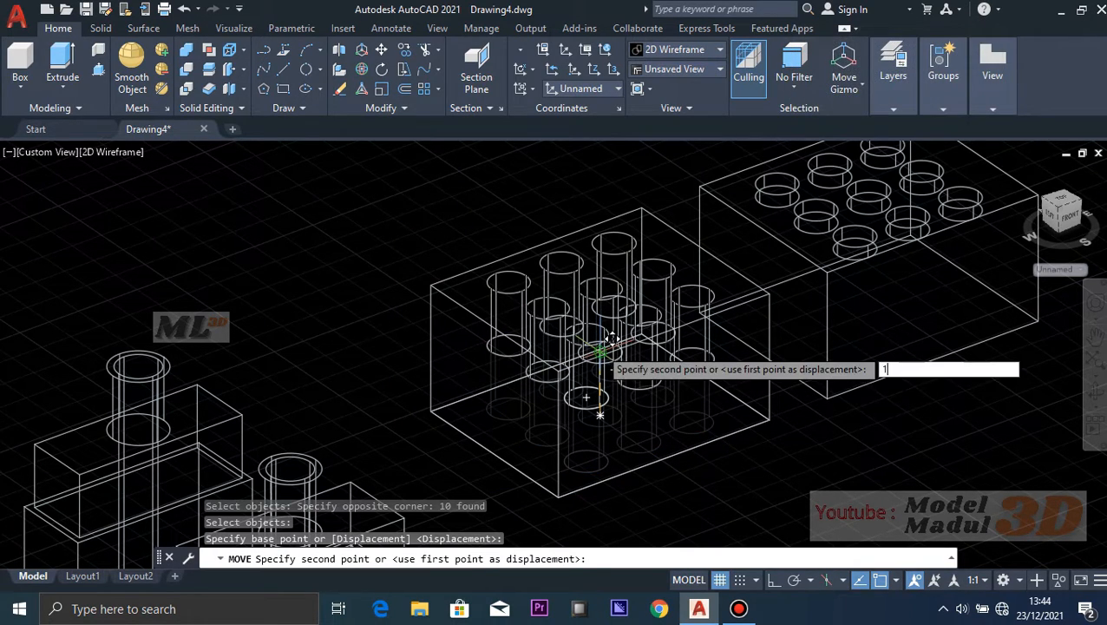
pyautogui.write('80')
pyautogui.press('Return')
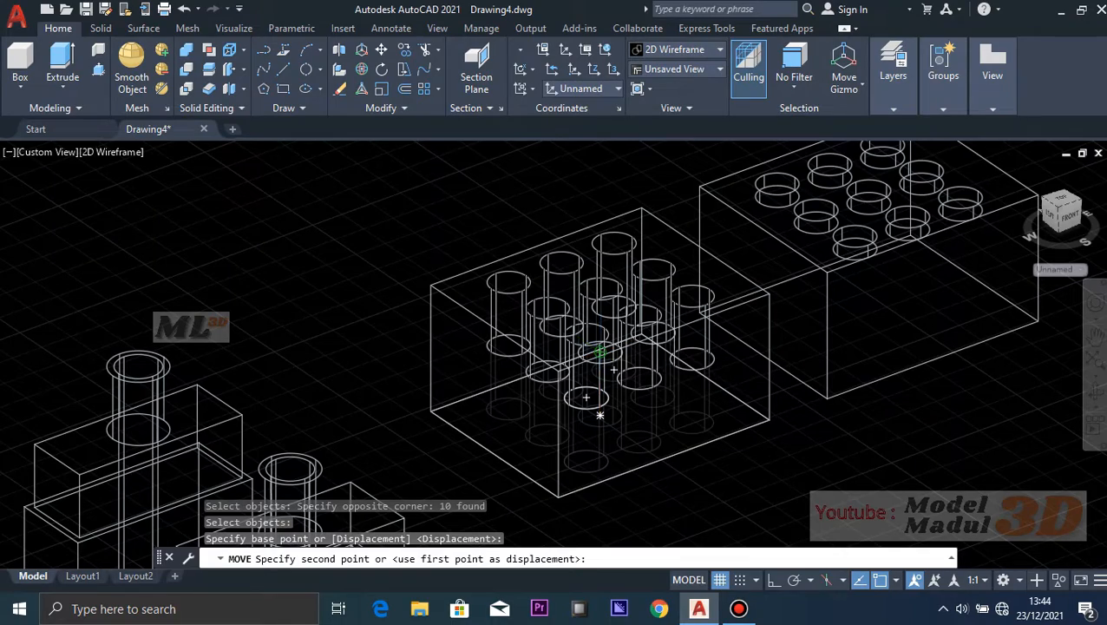
# - Subtract all the arrayed cylinders from the new solid block to cut the nine holes
pyautogui.keyDown('shift'); pyautogui.moveTo(857, 478); pyautogui.dragTo(764, 432, button='middle'); pyautogui.keyUp('shift')
pyautogui.scroll(2, 623, 297)
pyautogui.scroll(-2, 791, 395)
pyautogui.scroll(-1, 599, 425)
pyautogui.moveTo(766, 253); pyautogui.dragTo(633, 253, button='middle')
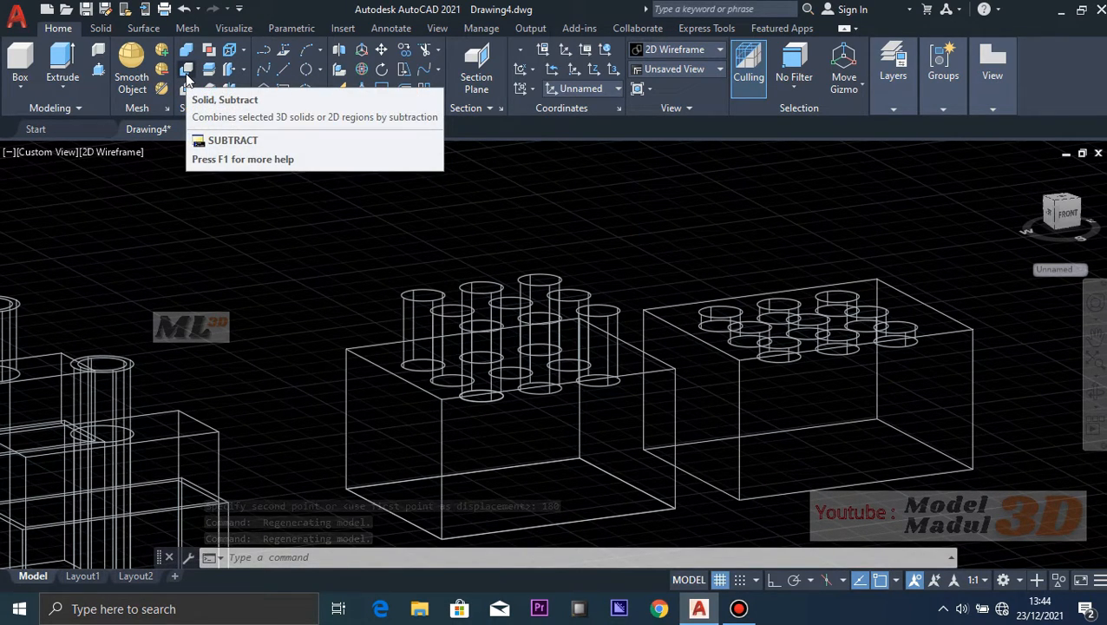
pyautogui.click(185, 72)
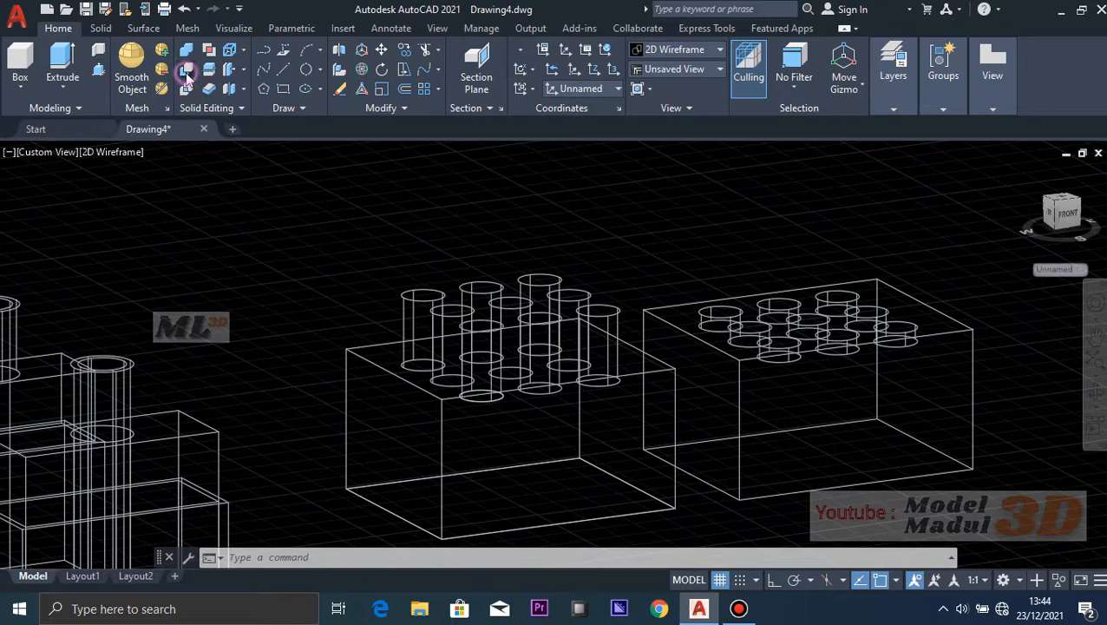
pyautogui.click(666, 369)
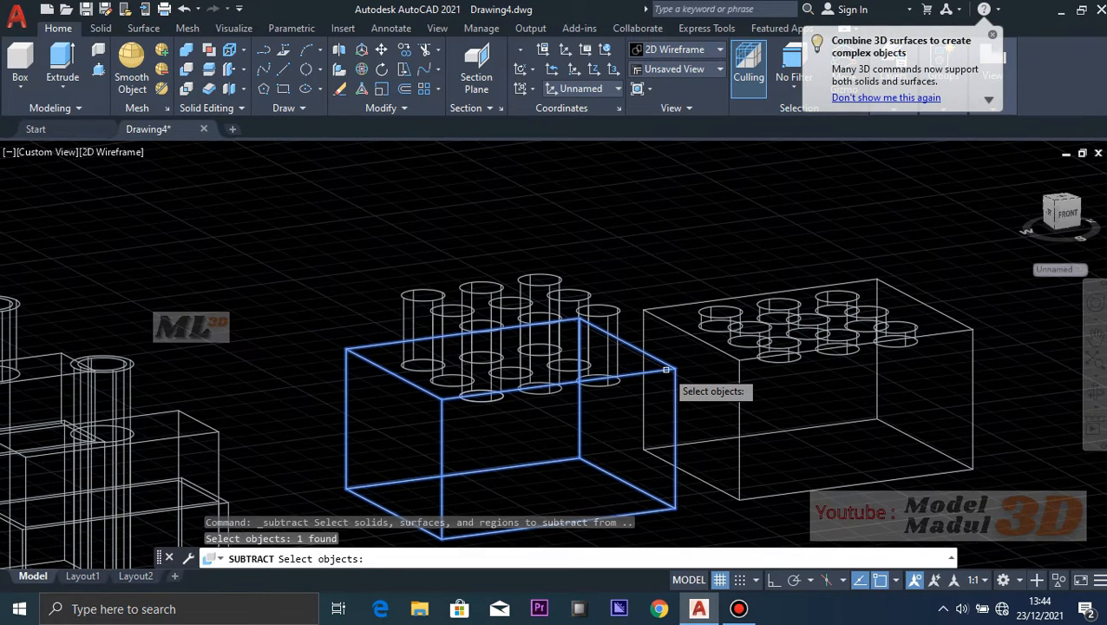
pyautogui.press('Return')
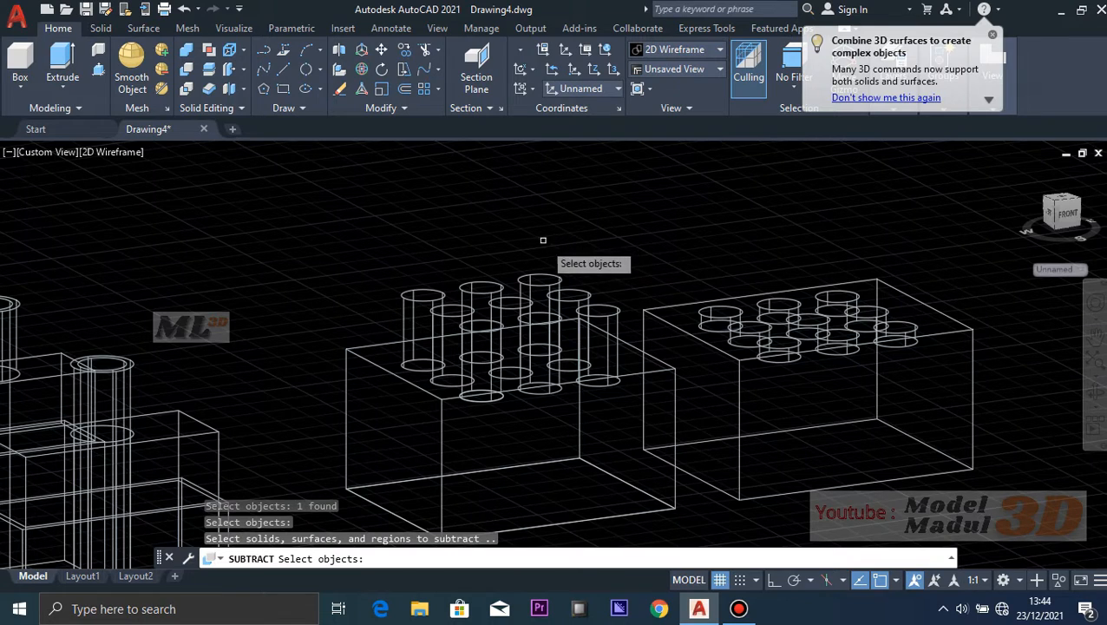
pyautogui.keyDown('shift'); pyautogui.moveTo(618, 264); pyautogui.dragTo(569, 284, button='middle'); pyautogui.keyUp('shift')
pyautogui.click(356, 200)
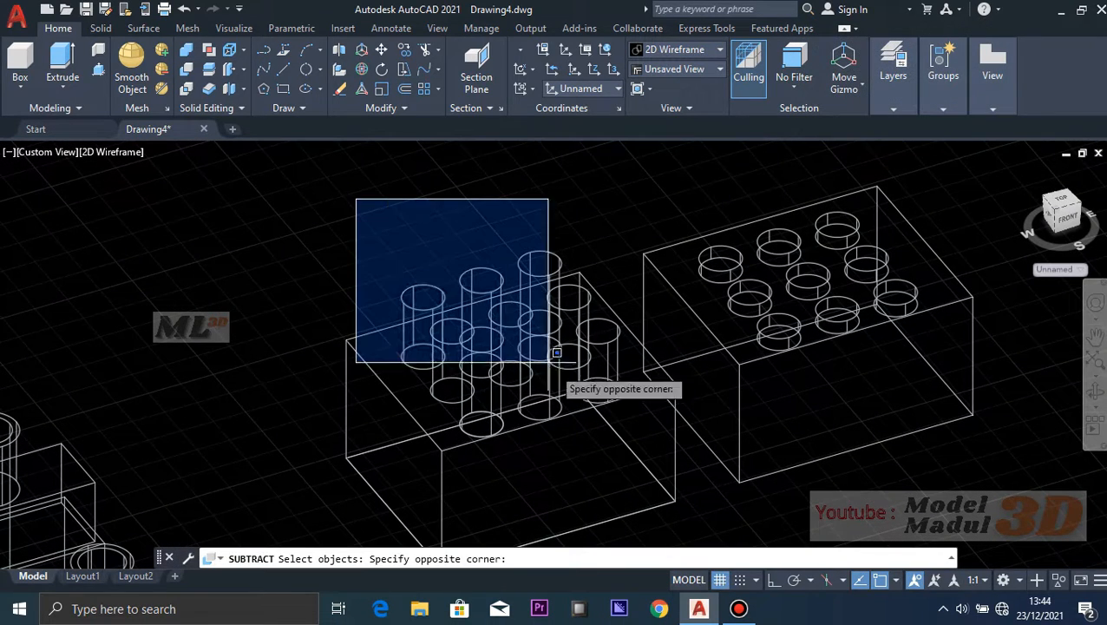
pyautogui.click(626, 458)
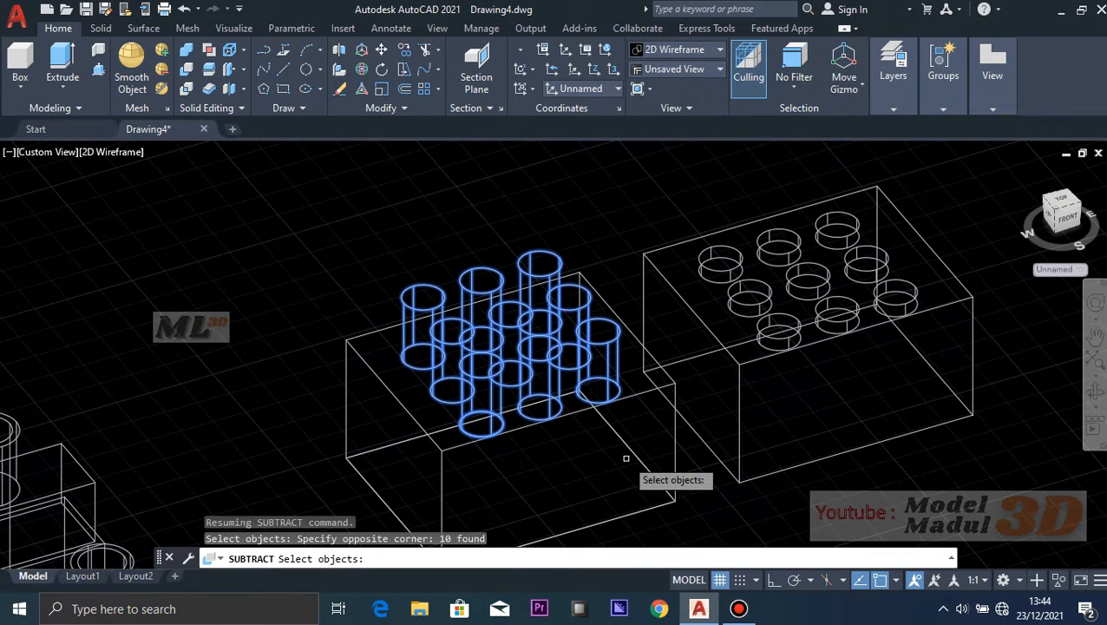
pyautogui.press('Return')
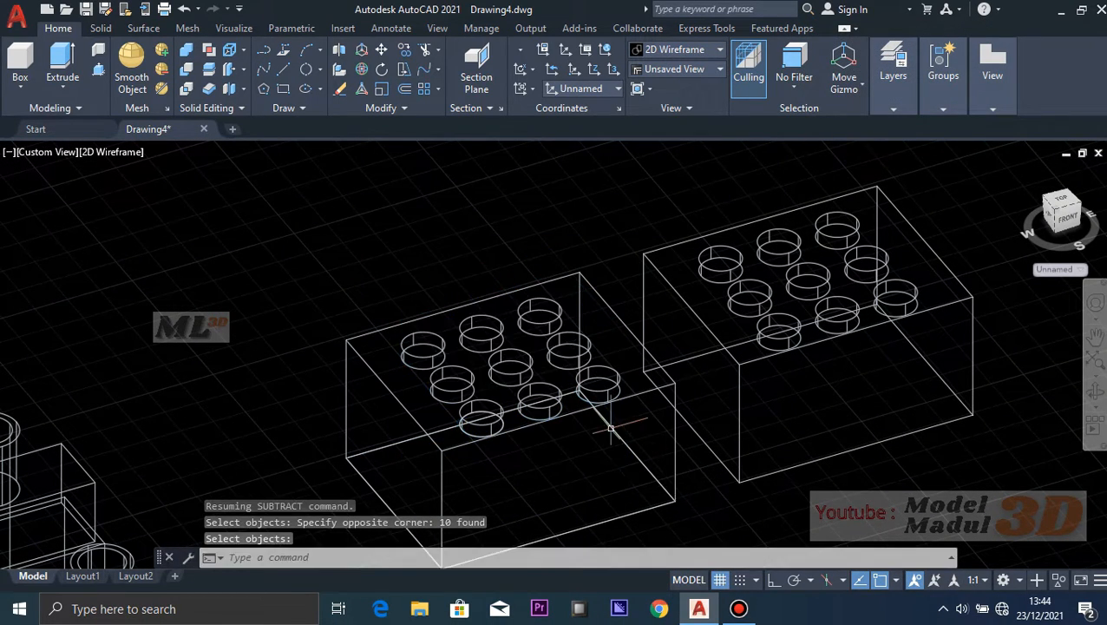
pyautogui.press('Escape')
# - Set the visual style to Realistic and compare the new block with the reference block
pyautogui.click(95, 152)
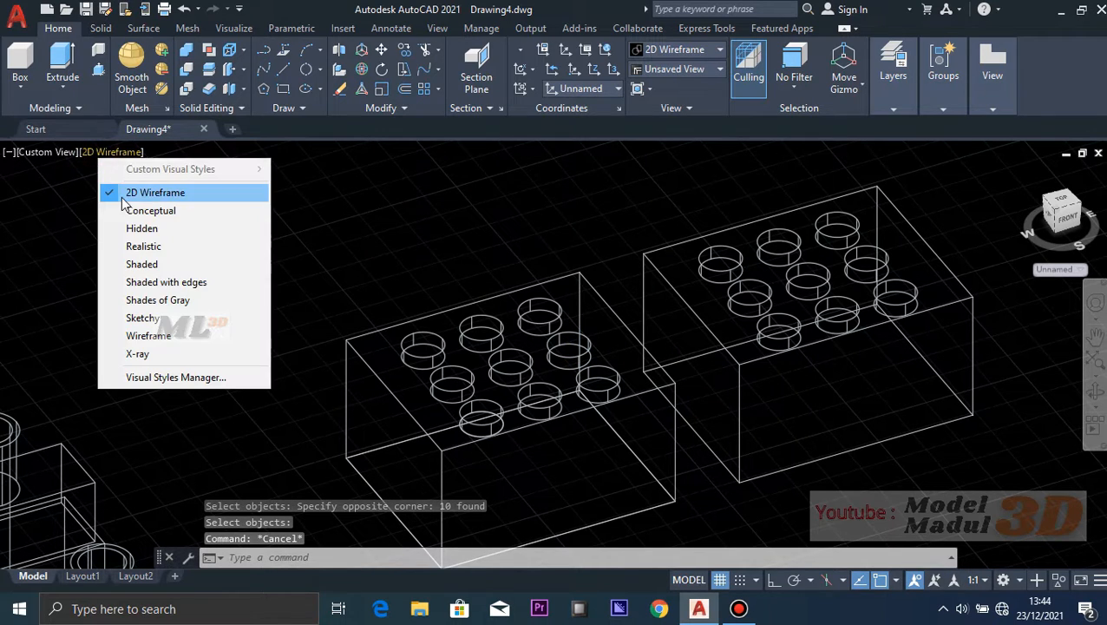
pyautogui.click(144, 247)
pyautogui.scroll(2, 422, 252)
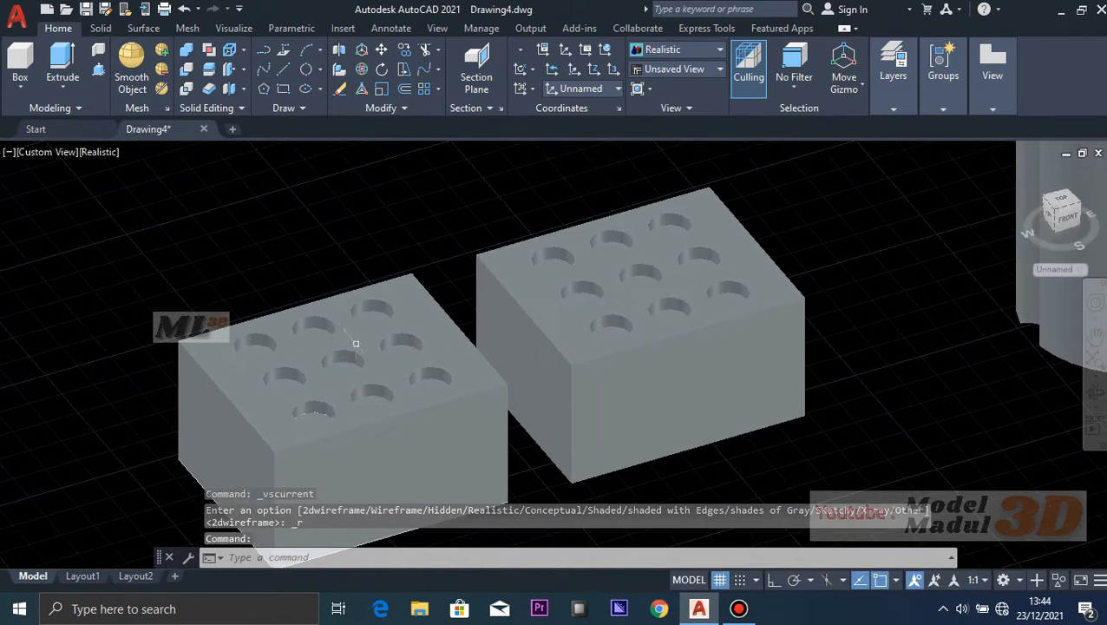
pyautogui.scroll(-5, 320, 366)
pyautogui.moveTo(429, 460); pyautogui.dragTo(491, 438, button='middle')
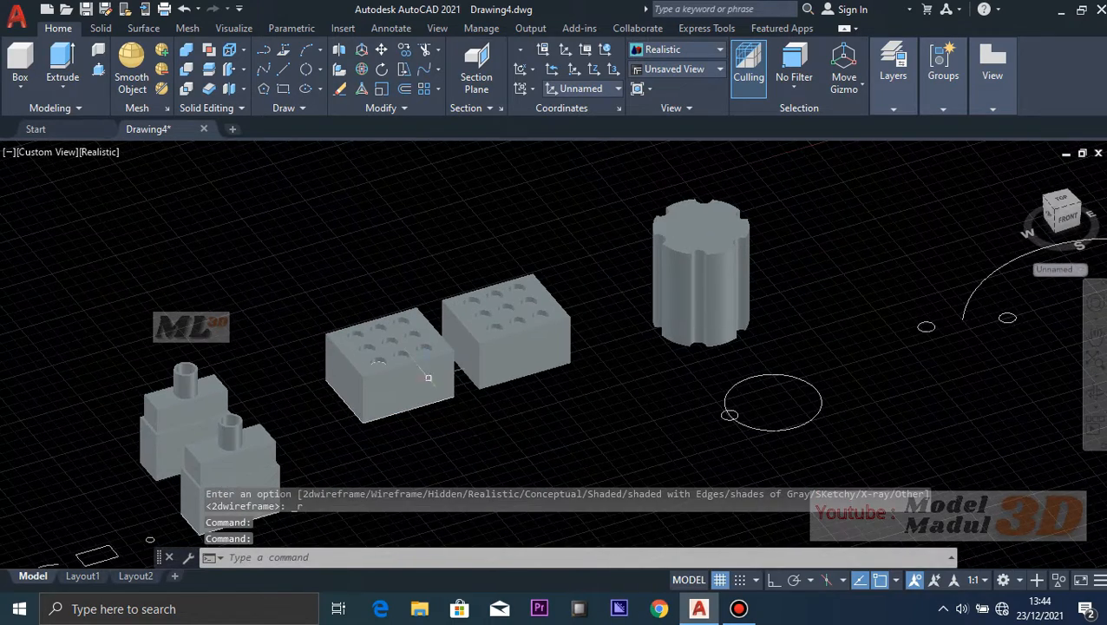
pyautogui.scroll(3, 428, 378)
pyautogui.scroll(-4, 560, 444)
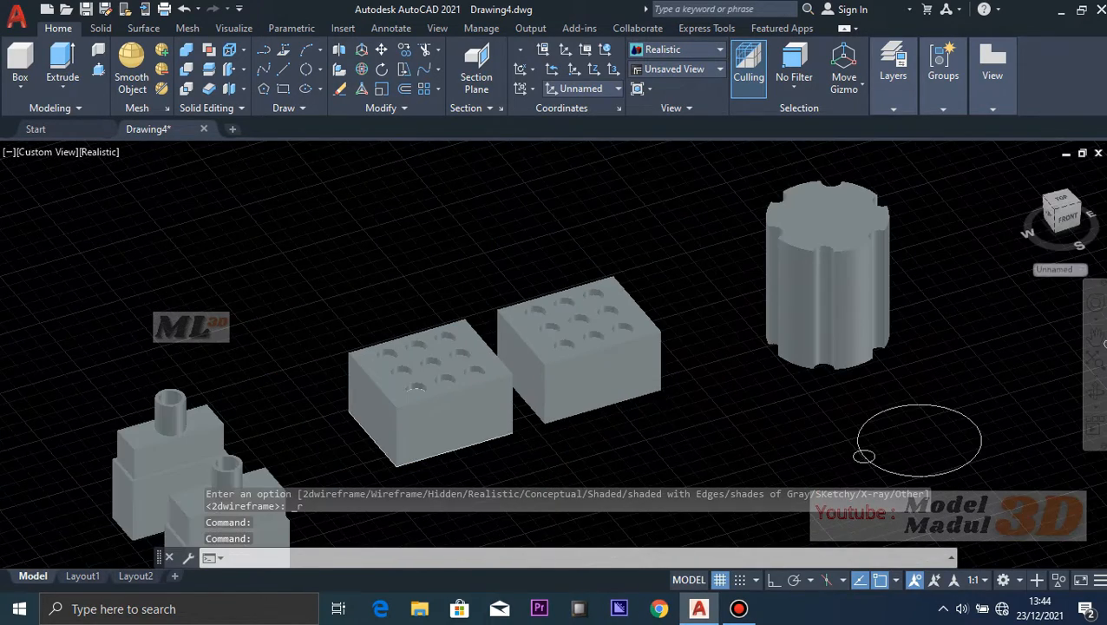
# - Start a Polar Array with the notched reference cylinder and the circles in front of it in view
pyautogui.moveTo(559, 443); pyautogui.dragTo(261, 417, button='middle')
pyautogui.moveTo(716, 377); pyautogui.dragTo(698, 429, button='middle')
pyautogui.scroll(2, 411, 250)
pyautogui.scroll(-3, 213, 344)
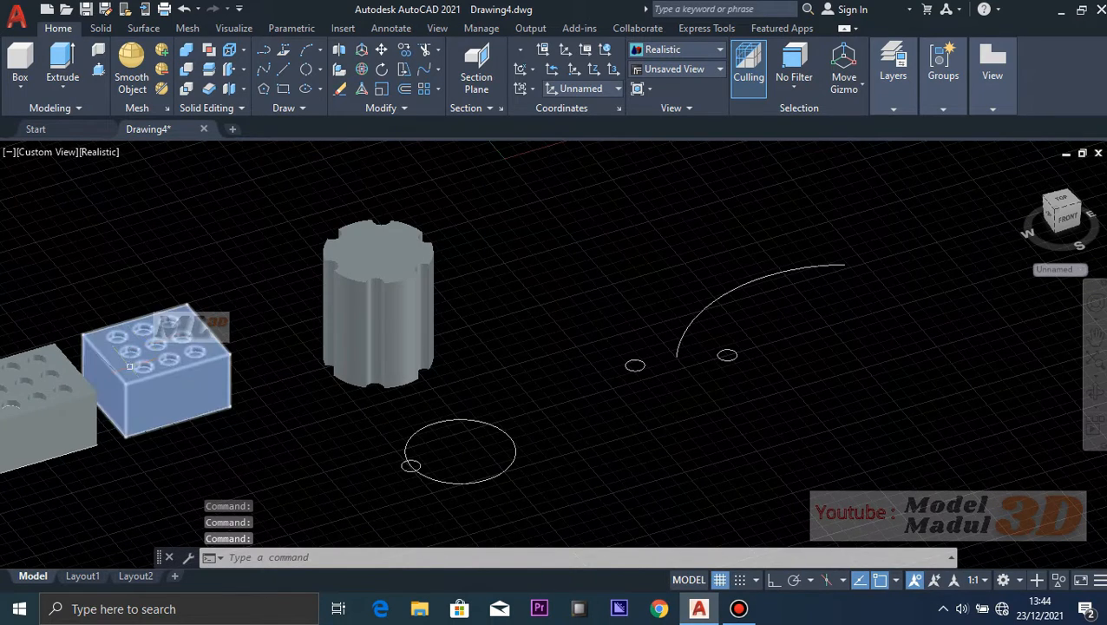
pyautogui.moveTo(507, 288); pyautogui.dragTo(541, 294, button='middle')
pyautogui.click(439, 89)
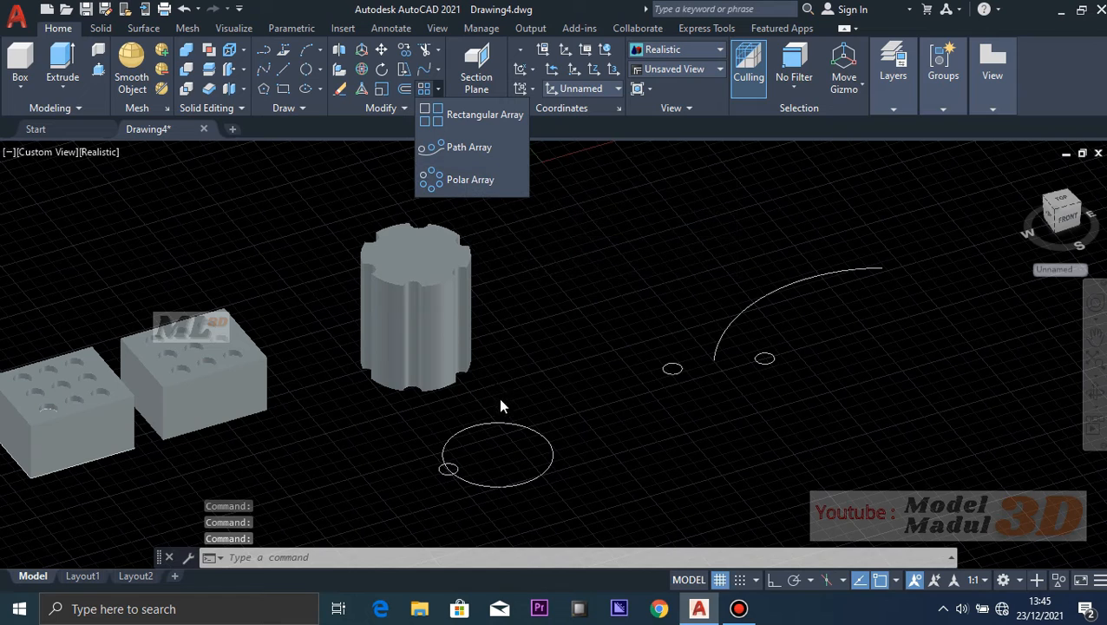
pyautogui.click(469, 182)
# - Examine the notches around the reference cylinder and the small circle lying on the large circle in front of it
pyautogui.scroll(5, 477, 279)
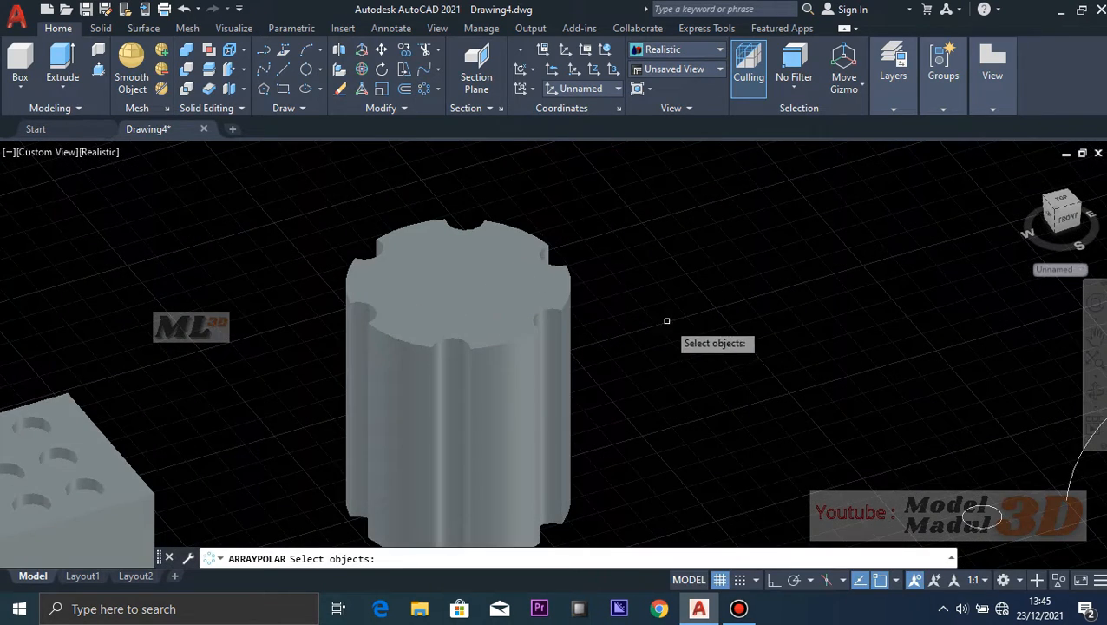
pyautogui.moveTo(667, 321); pyautogui.dragTo(583, 234, button='middle')
pyautogui.keyDown('shift'); pyautogui.moveTo(507, 214); pyautogui.dragTo(667, 217, button='middle'); pyautogui.keyUp('shift')
pyautogui.scroll(-3, 649, 210)
pyautogui.moveTo(717, 354); pyautogui.dragTo(672, 359, button='middle')
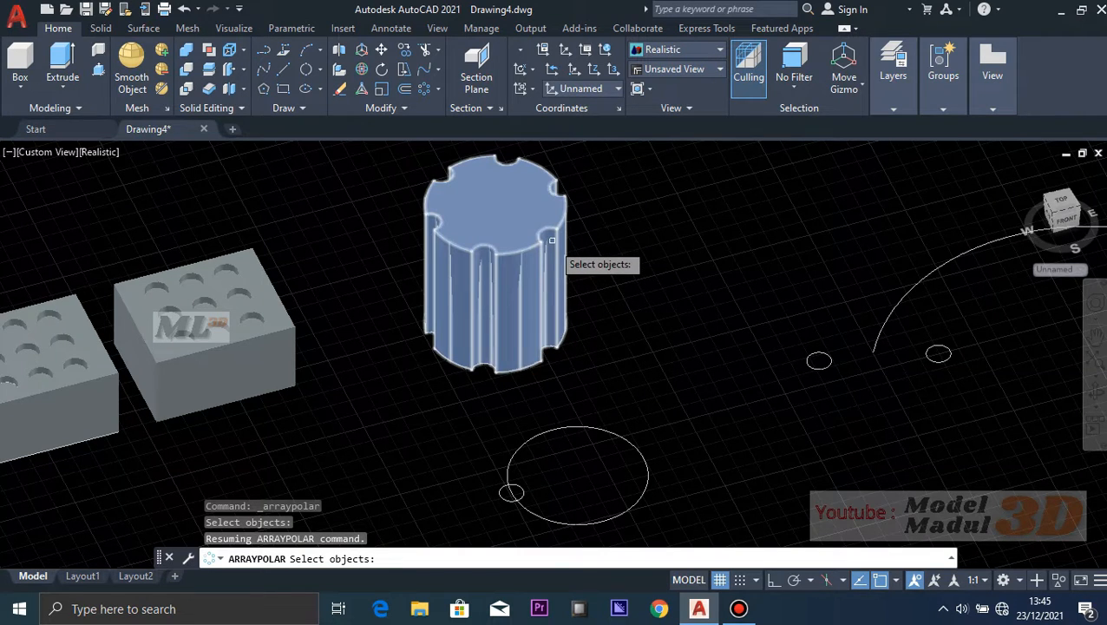
pyautogui.scroll(2, 544, 271)
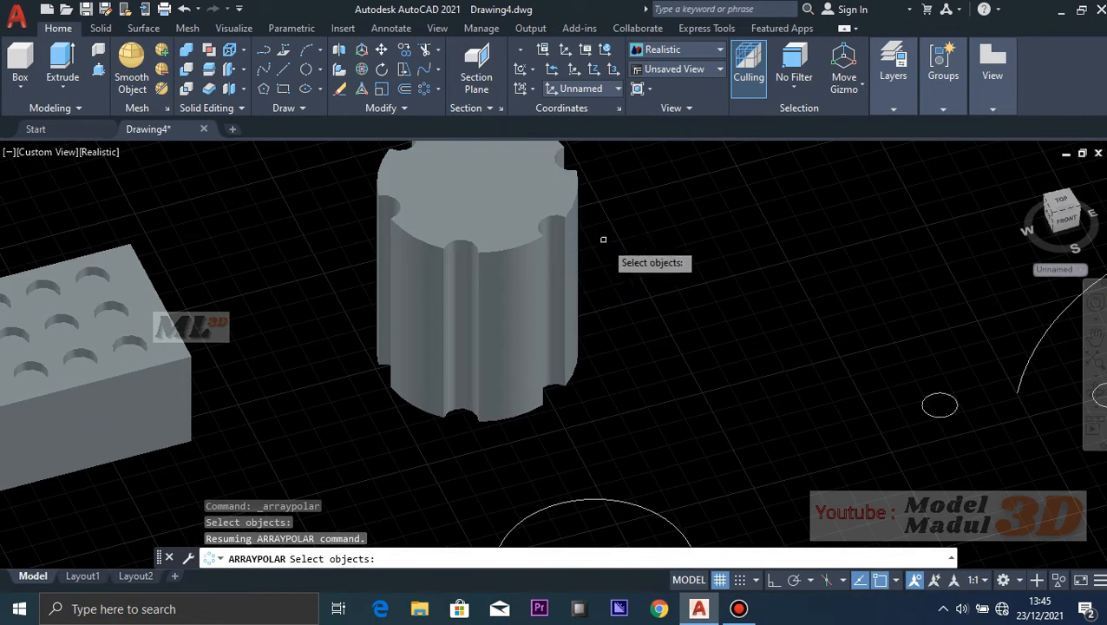
pyautogui.moveTo(606, 240); pyautogui.dragTo(634, 249, button='middle')
pyautogui.scroll(-2, 633, 254)
pyautogui.moveTo(677, 381); pyautogui.dragTo(623, 309, button='middle')
pyautogui.scroll(2, 595, 298)
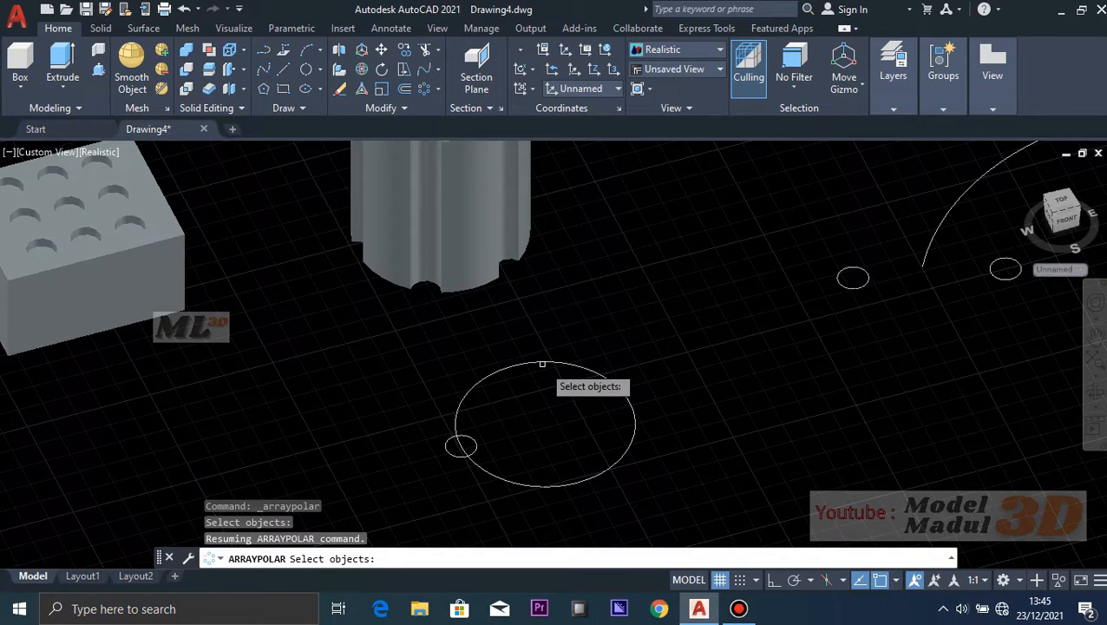
# - Cancel the pending Polar Array and compare the notched reference cylinder with the small and large circles in front of it
pyautogui.press('Escape')
pyautogui.scroll(-2, 490, 289)
pyautogui.scroll(3, 485, 506)
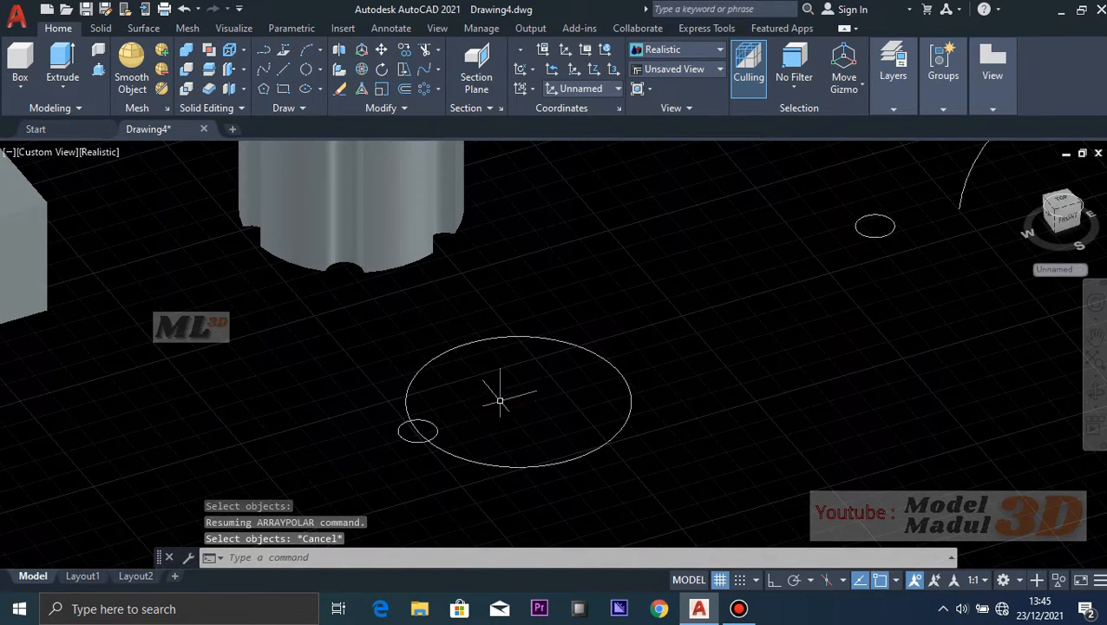
pyautogui.keyDown('shift'); pyautogui.moveTo(535, 397); pyautogui.dragTo(737, 299, button='middle'); pyautogui.keyUp('shift')
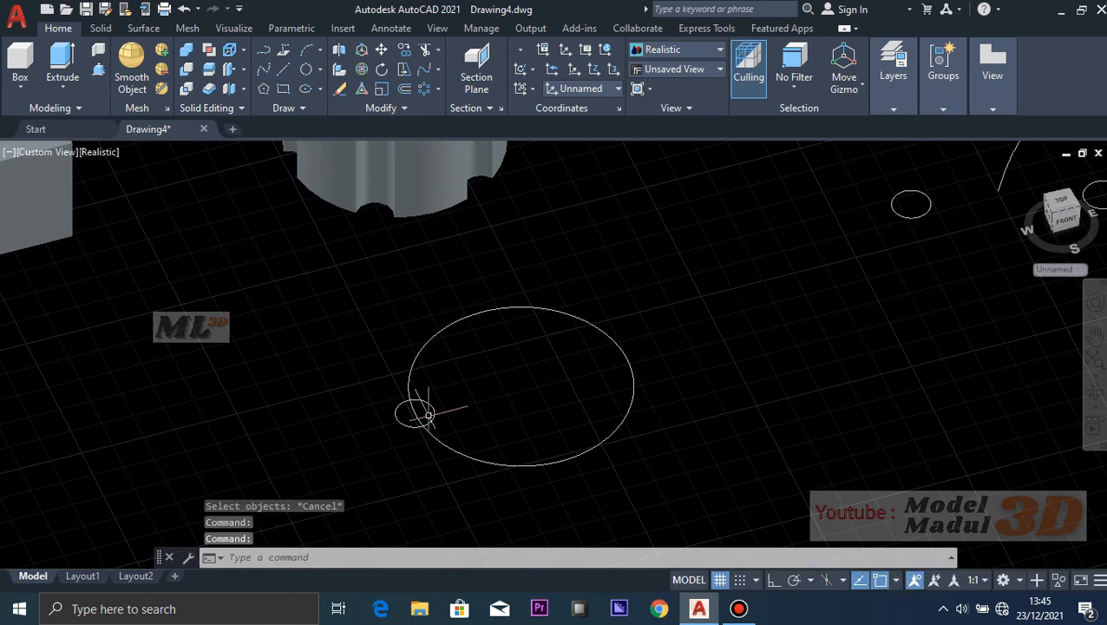
pyautogui.scroll(-2, 519, 247)
pyautogui.moveTo(519, 248); pyautogui.dragTo(521, 487, button='middle')
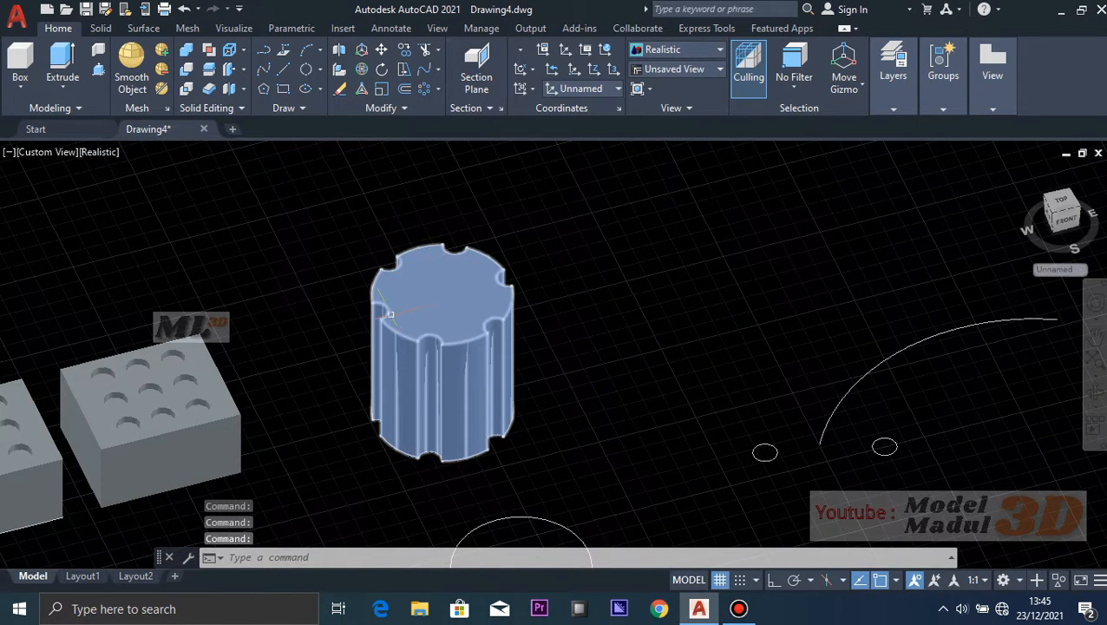
pyautogui.moveTo(586, 473); pyautogui.dragTo(506, 340, button='middle')
pyautogui.scroll(2, 487, 321)
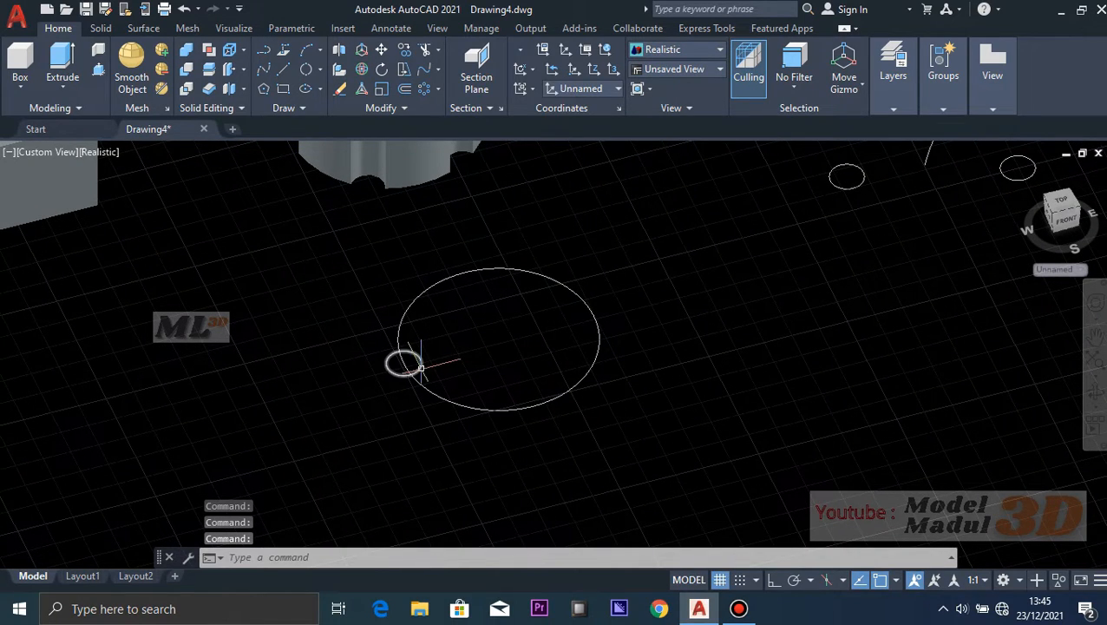
# - Create a Polar Array of the small circle around the large circle's centre, with 6 items filling 360 degrees
pyautogui.click(437, 89)
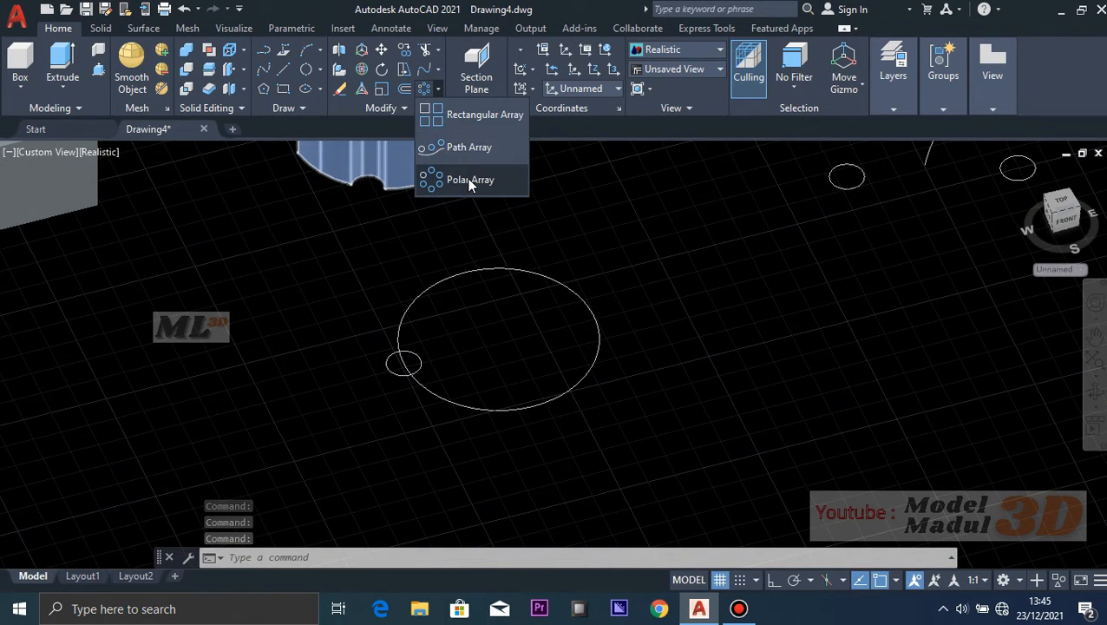
pyautogui.click(486, 179)
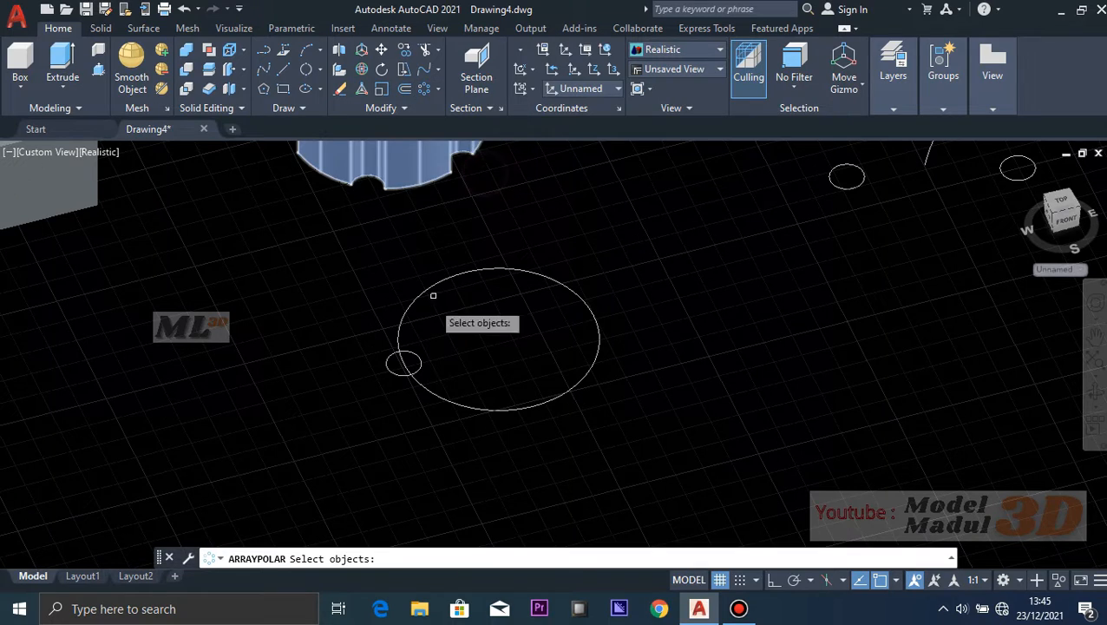
pyautogui.click(420, 360)
pyautogui.press('Return')
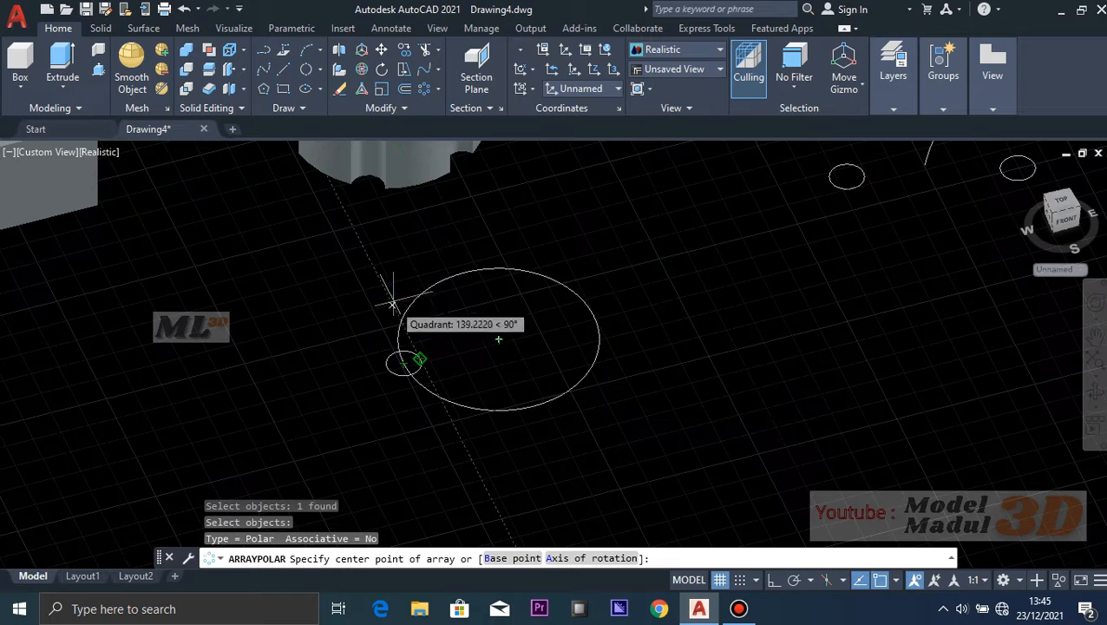
pyautogui.scroll(-2, 516, 385)
pyautogui.moveTo(554, 271); pyautogui.dragTo(564, 405, button='middle')
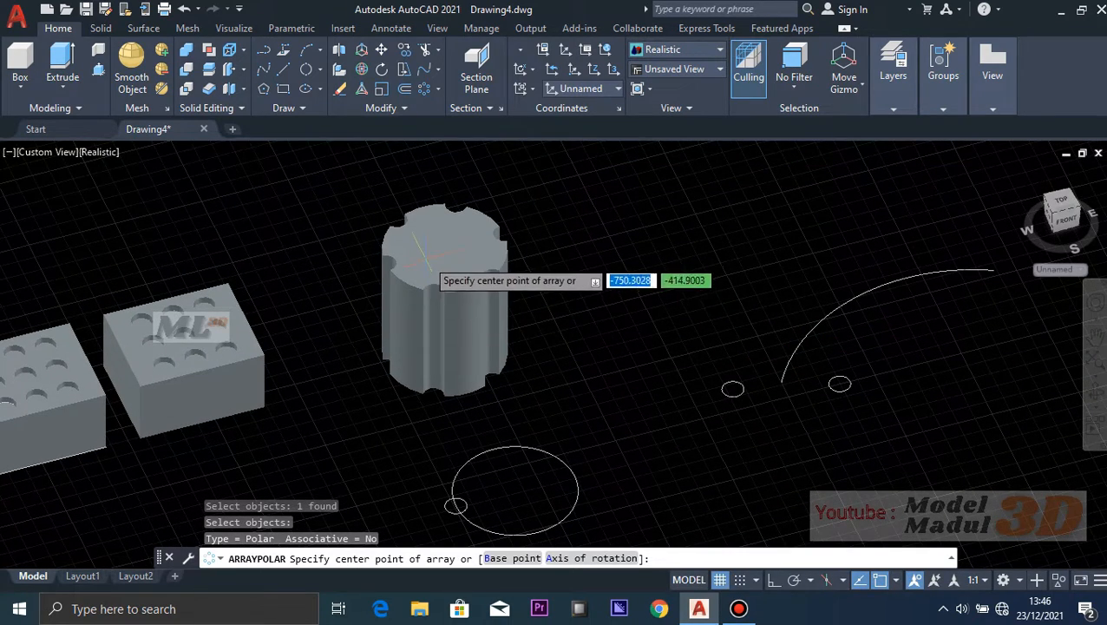
pyautogui.moveTo(529, 455); pyautogui.dragTo(477, 321, button='middle')
pyautogui.scroll(3, 460, 334)
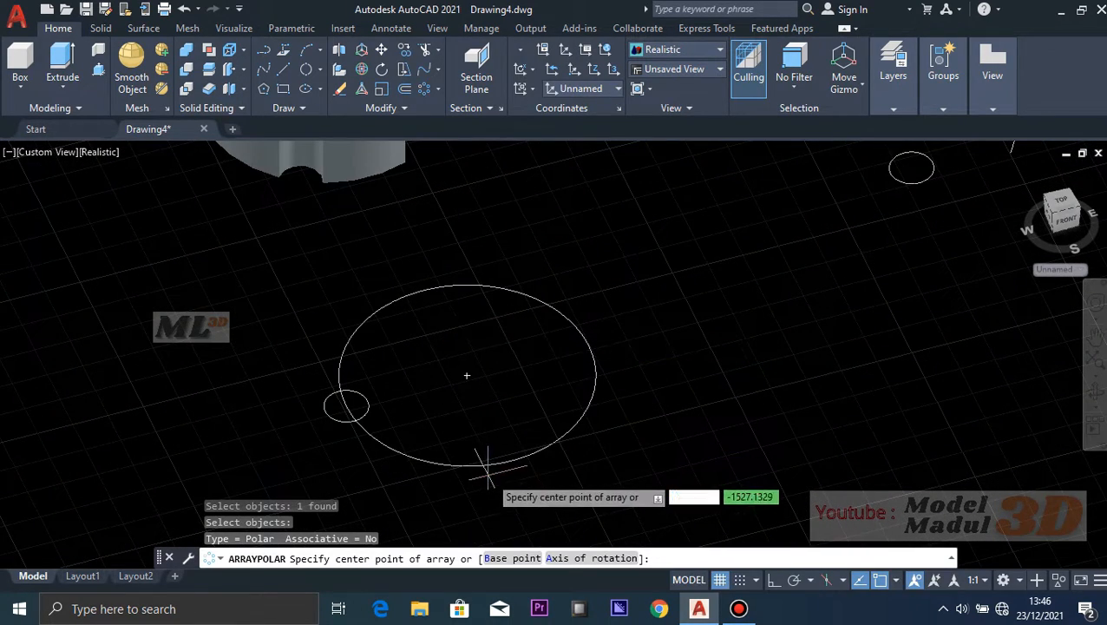
pyautogui.click(467, 375)
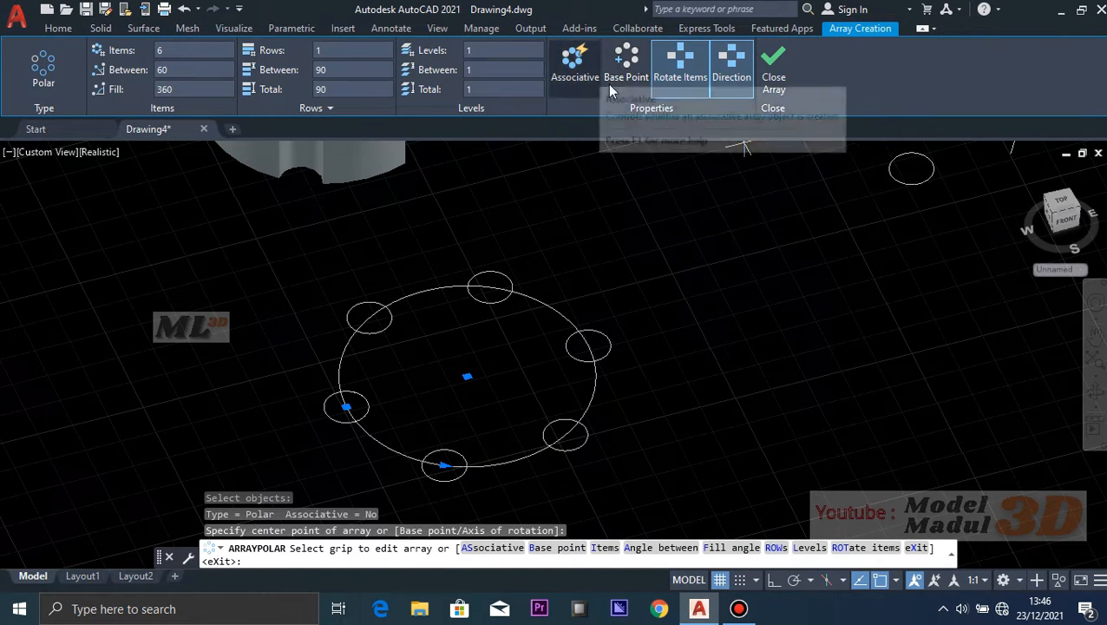
pyautogui.click(770, 68)
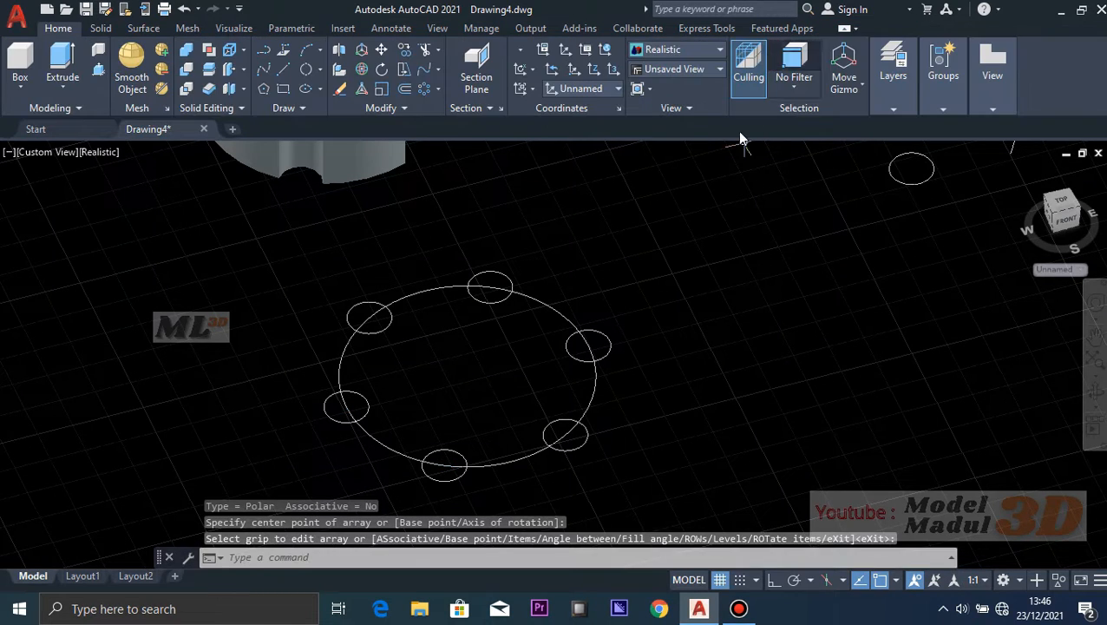
# - Presspull the area inside the large circle, excluding the six small circles, upward into a notched cylinder like the reference one
pyautogui.scroll(-4, 692, 350)
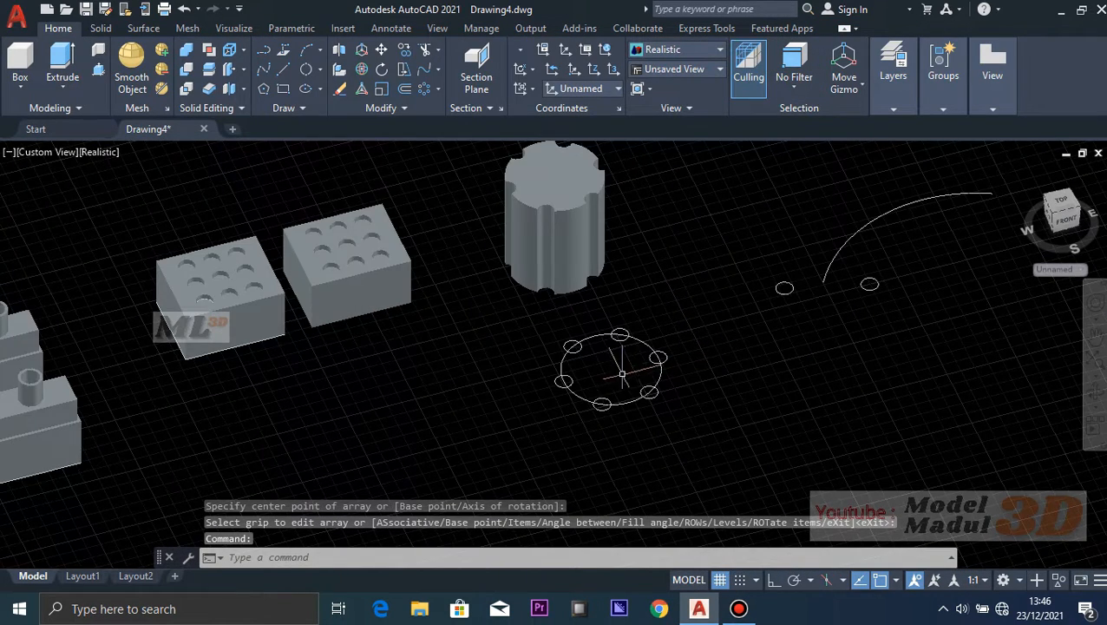
pyautogui.scroll(2, 622, 373)
pyautogui.click(98, 71)
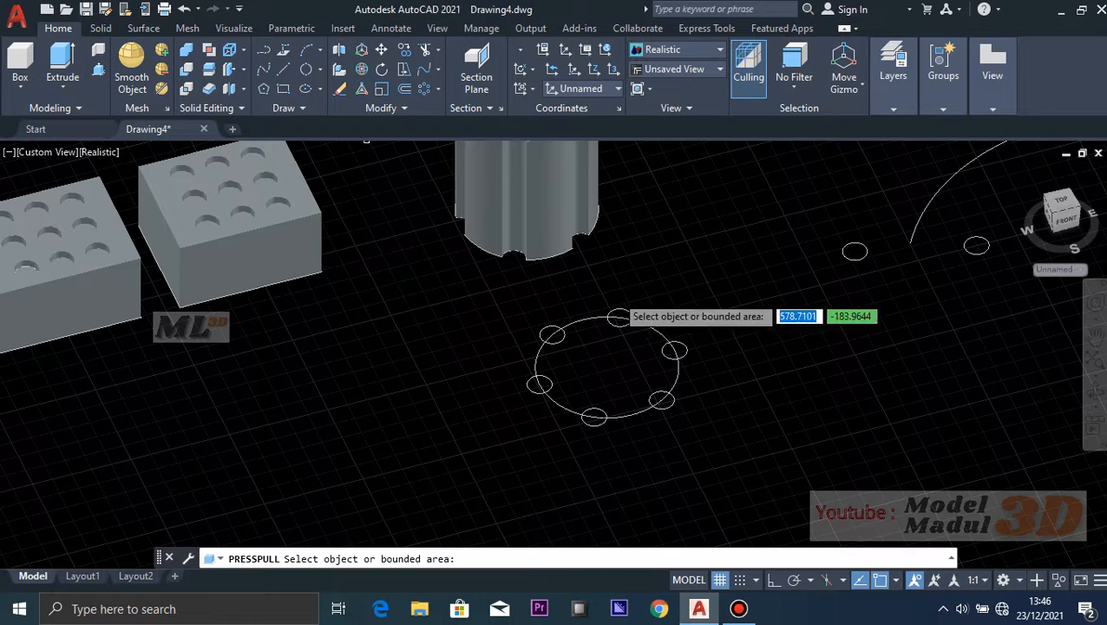
pyautogui.click(615, 371)
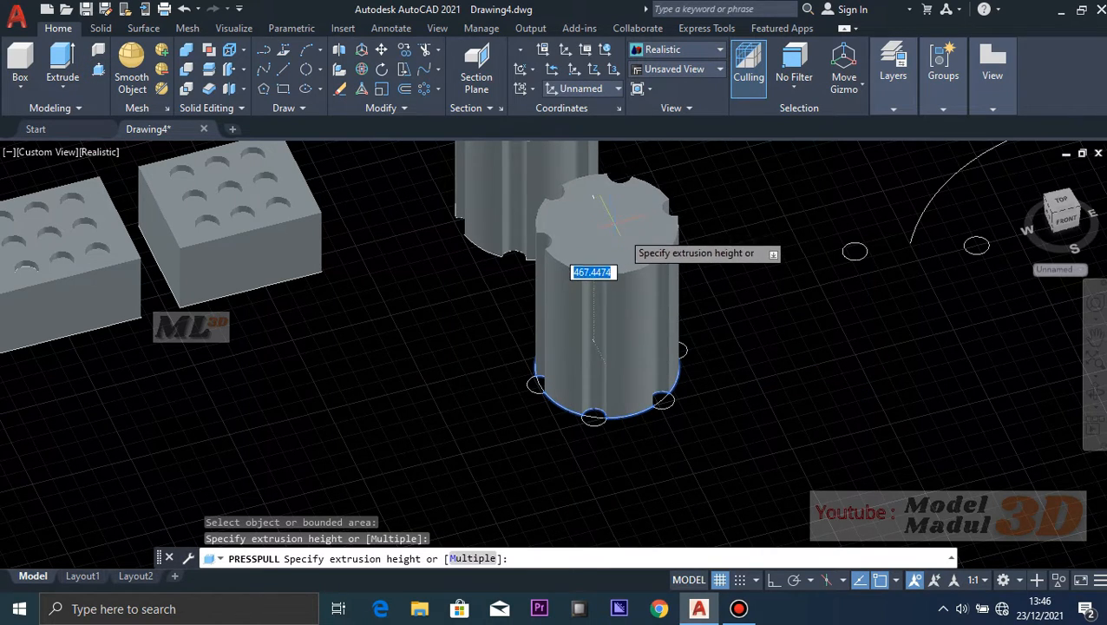
pyautogui.scroll(-4, 612, 241)
pyautogui.click(629, 250)
pyautogui.scroll(4, 660, 217)
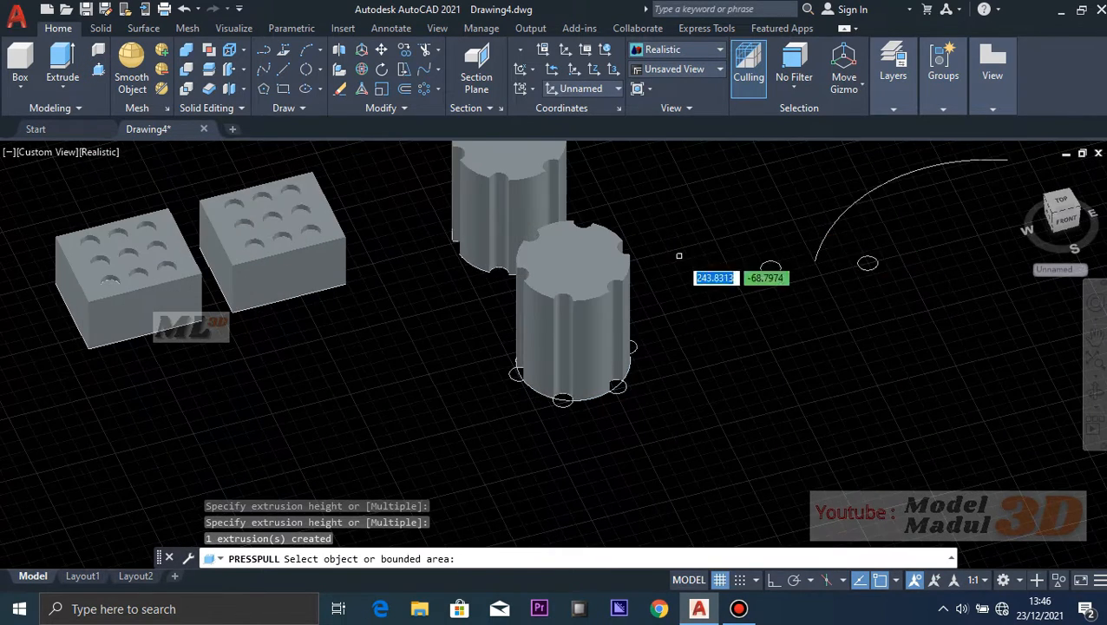
pyautogui.moveTo(680, 254); pyautogui.dragTo(518, 364, button='middle')
pyautogui.scroll(-2, 661, 338)
pyautogui.scroll(2, 496, 377)
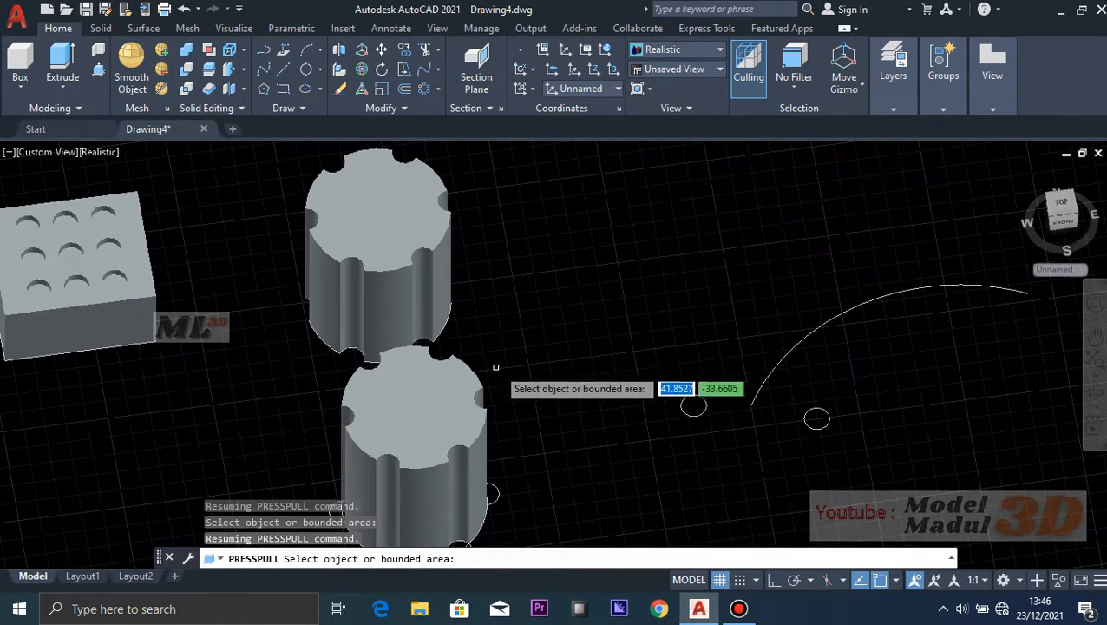
pyautogui.moveTo(601, 289); pyautogui.dragTo(408, 274, button='middle')
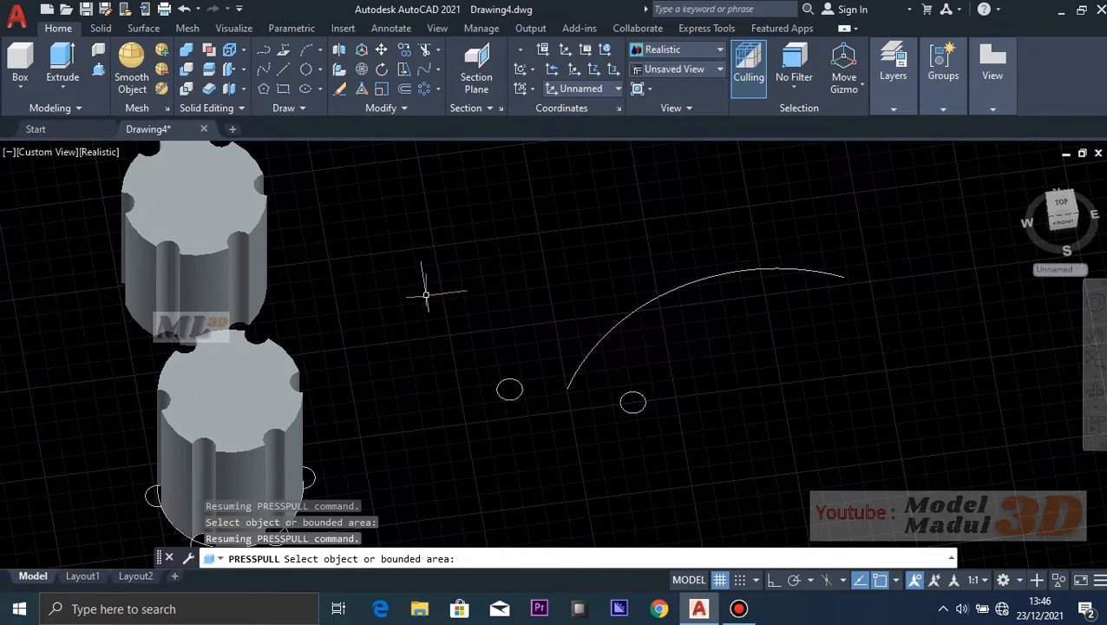
pyautogui.press('Escape')
# - Review the arc with its two small circles, the 2D shapes, the stepped solids with tubes, the nine-hole blocks and the notched cylinders
pyautogui.click(439, 86)
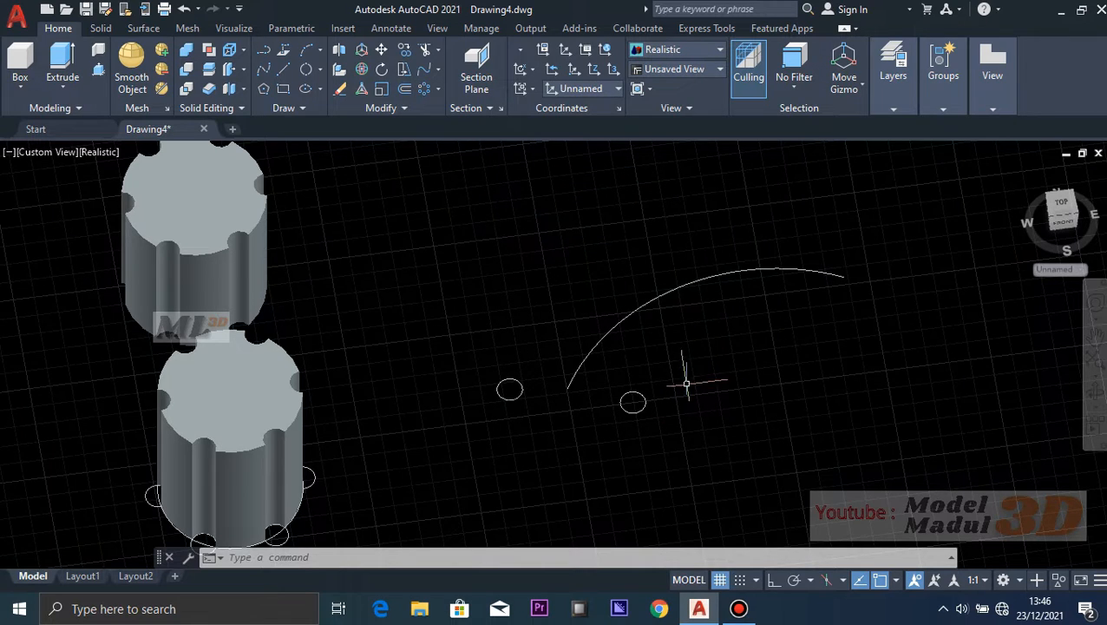
pyautogui.moveTo(707, 409)
pyautogui.mouseDown(button='middle')
pyautogui.moveTo(711, 376)
pyautogui.moveTo(741, 396)
pyautogui.moveTo(750, 380)
pyautogui.mouseUp(button='middle')
pyautogui.moveTo(764, 341)
pyautogui.keyDown('shift'); pyautogui.mouseDown(button='middle')
pyautogui.moveTo(755, 351)
pyautogui.moveTo(734, 285)
pyautogui.moveTo(671, 445)
pyautogui.mouseUp(button='middle'); pyautogui.keyUp('shift')
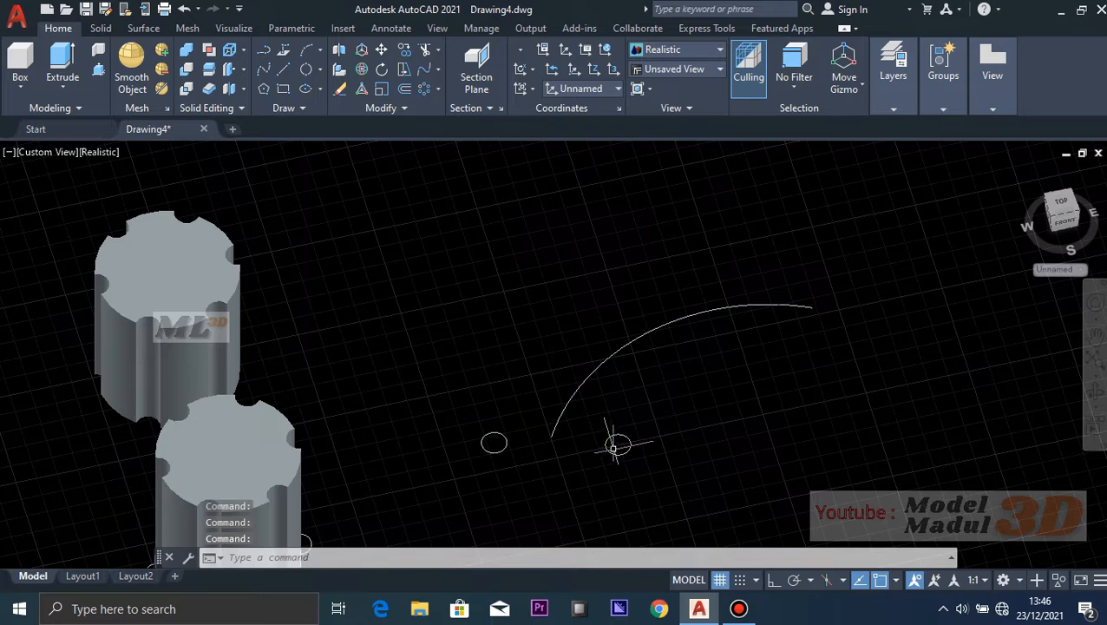
pyautogui.scroll(-2, 724, 348)
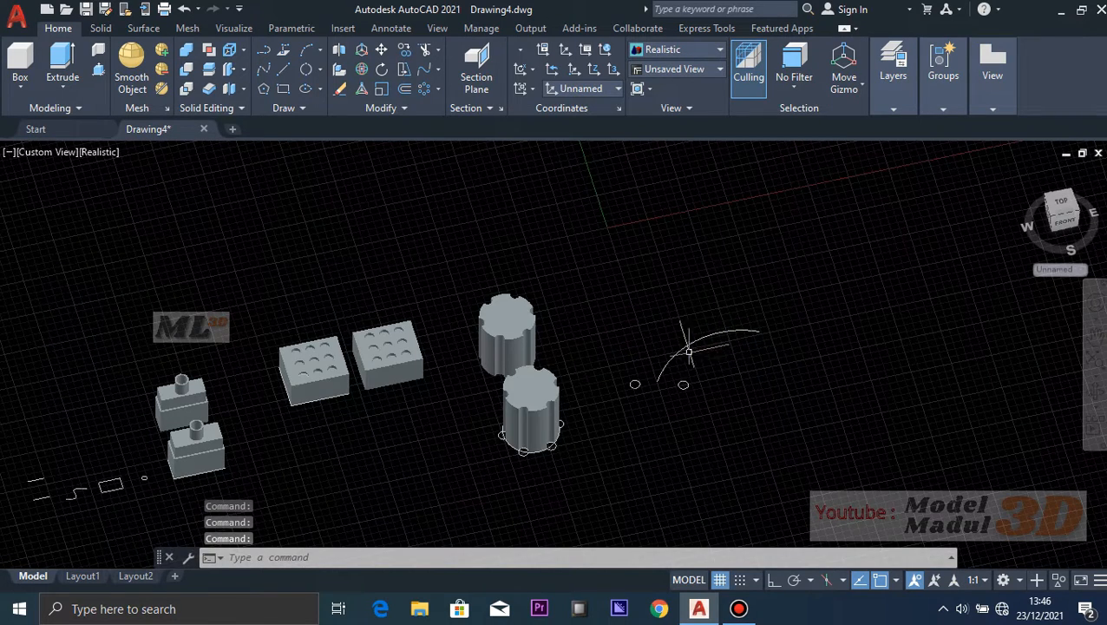
pyautogui.moveTo(638, 336); pyautogui.dragTo(681, 293, button='middle')
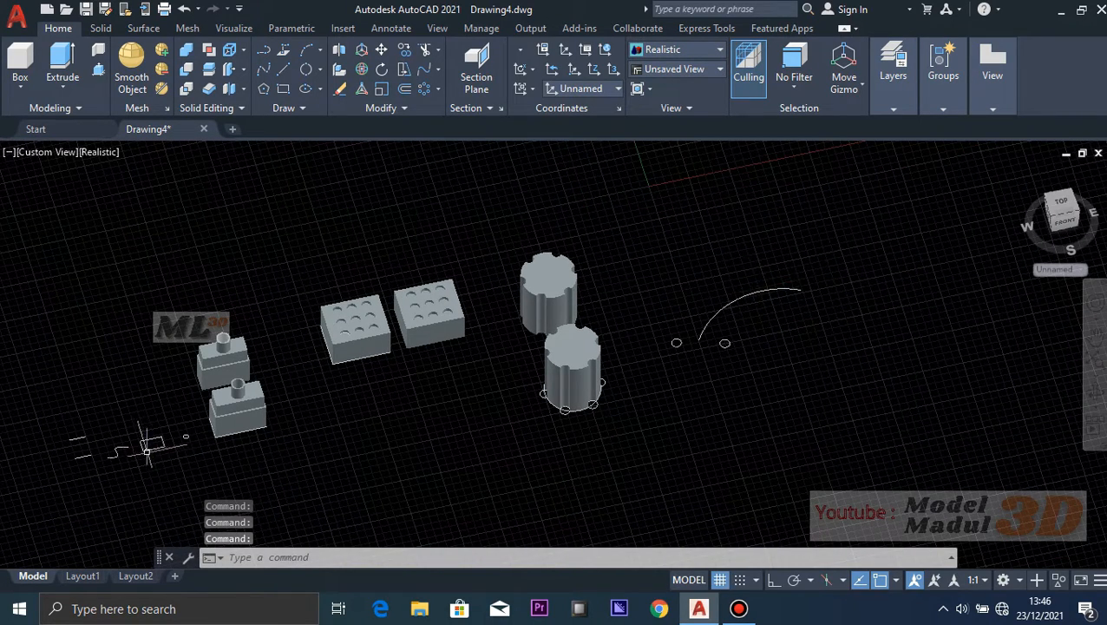
pyautogui.moveTo(347, 442); pyautogui.dragTo(420, 414, button='middle')
pyautogui.scroll(6, 203, 398)
pyautogui.scroll(5, 206, 396)
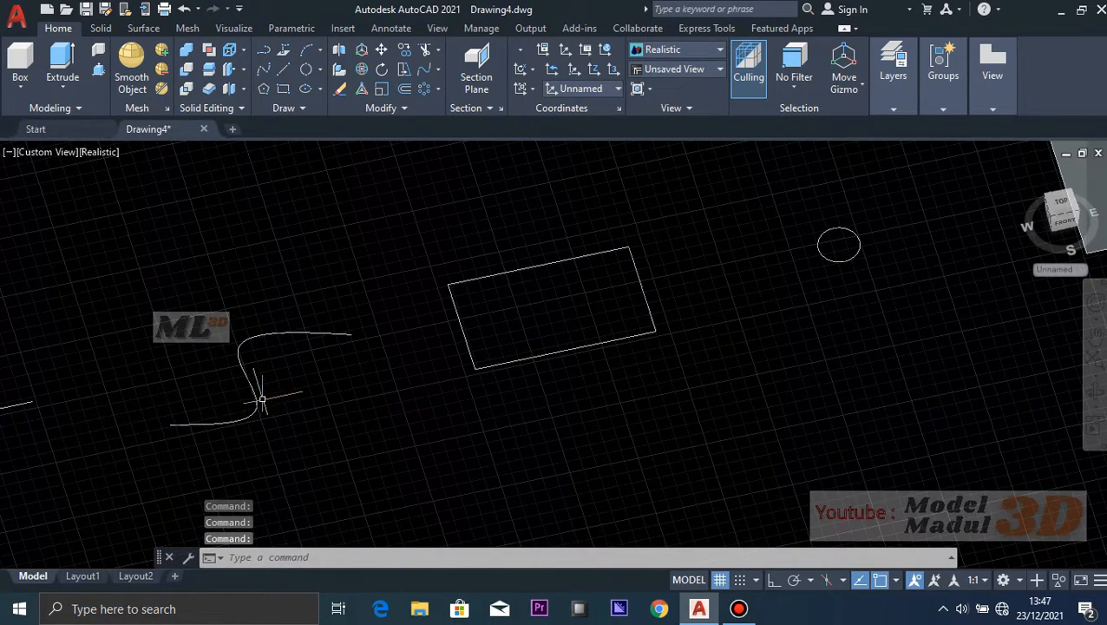
pyautogui.scroll(-4, 261, 400)
pyautogui.moveTo(403, 251); pyautogui.dragTo(295, 371, button='middle')
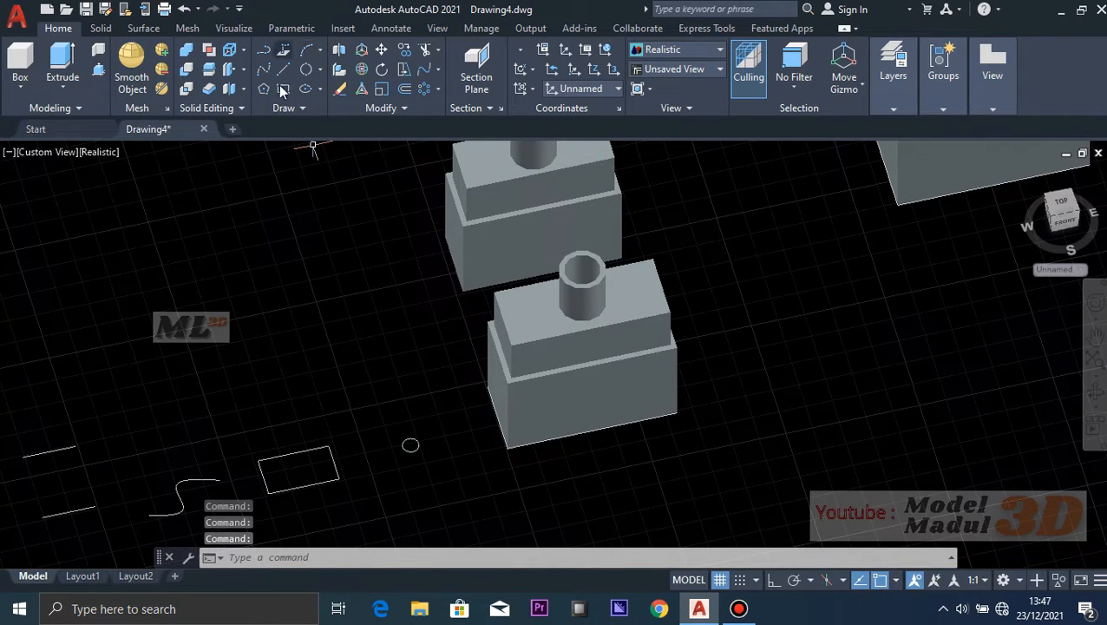
pyautogui.moveTo(368, 212); pyautogui.dragTo(234, 315, button='middle')
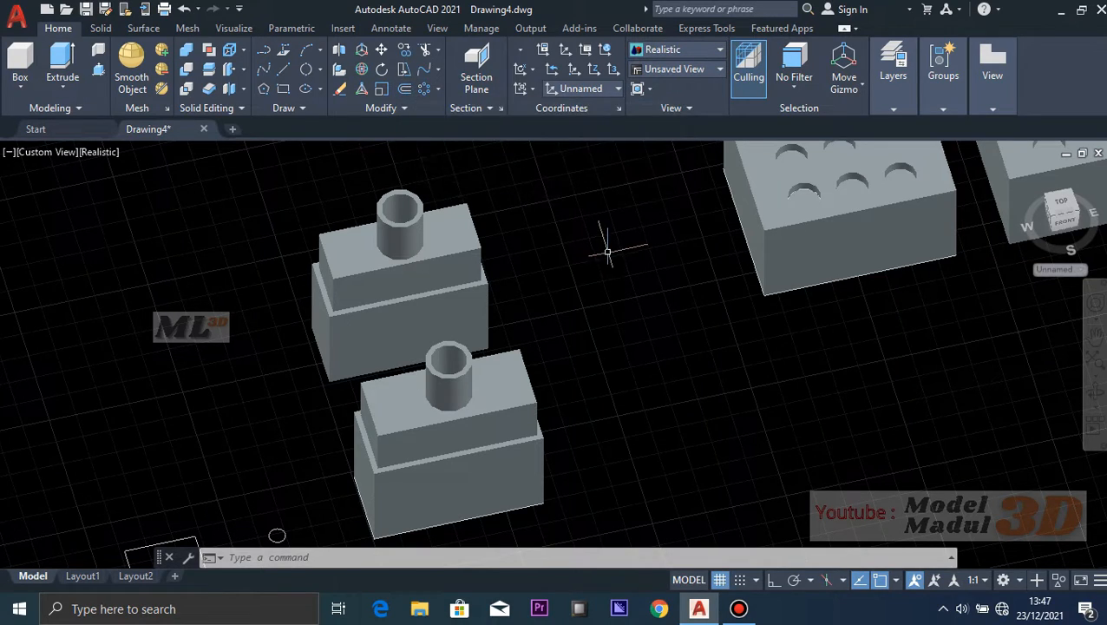
pyautogui.moveTo(607, 252); pyautogui.dragTo(426, 314, button='middle')
pyautogui.scroll(-3, 425, 315)
pyautogui.moveTo(788, 284); pyautogui.dragTo(547, 309, button='middle')
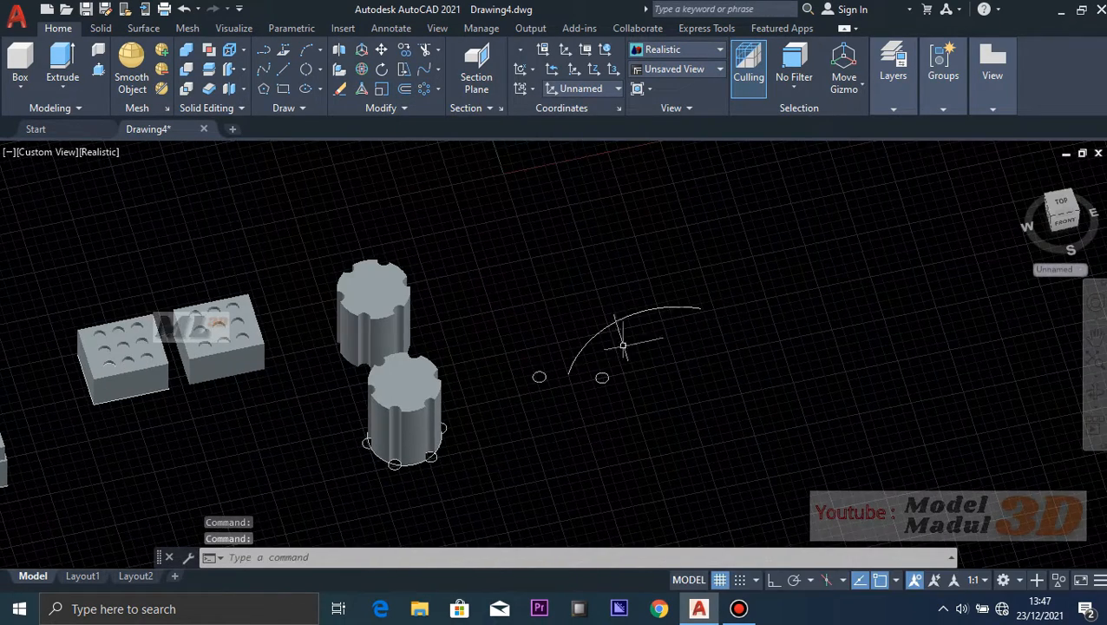
# - Set up a Path Array of the small circle outside the arc's lower end, using the arc as path curve with 90 spacing
pyautogui.scroll(2, 699, 376)
pyautogui.moveTo(674, 344); pyautogui.dragTo(646, 364, button='middle')
pyautogui.scroll(2, 600, 382)
pyautogui.click(435, 88)
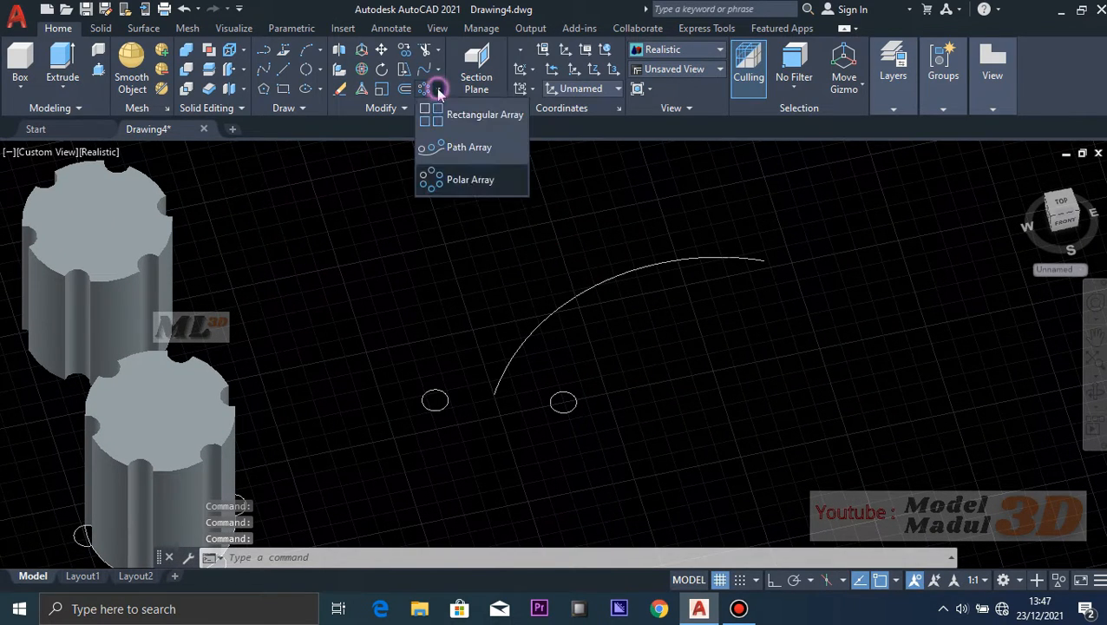
pyautogui.click(470, 145)
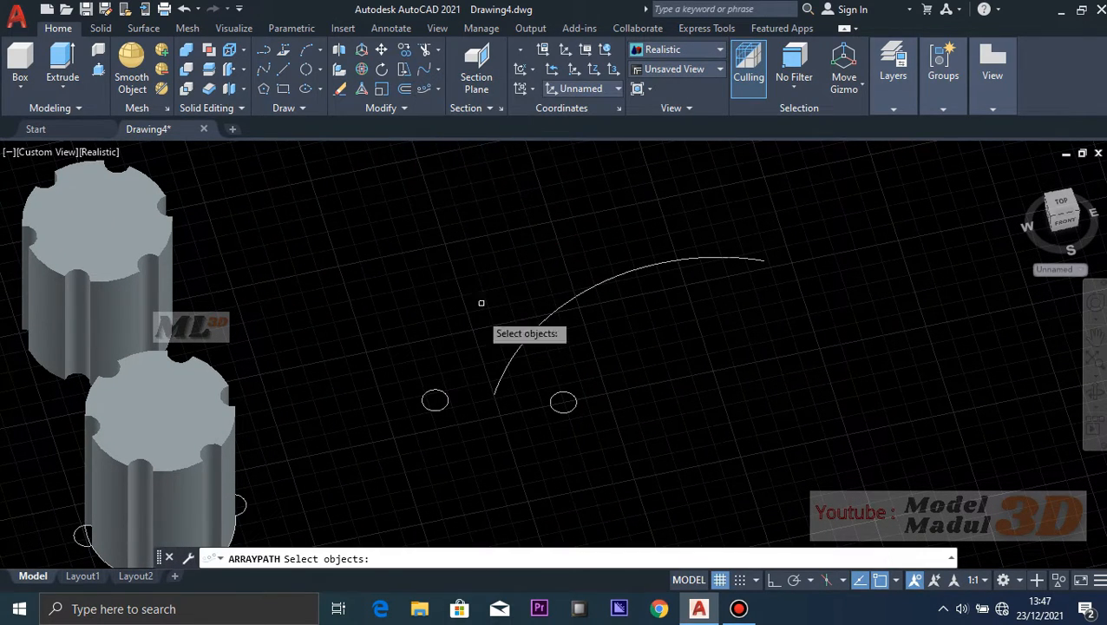
pyautogui.click(447, 403)
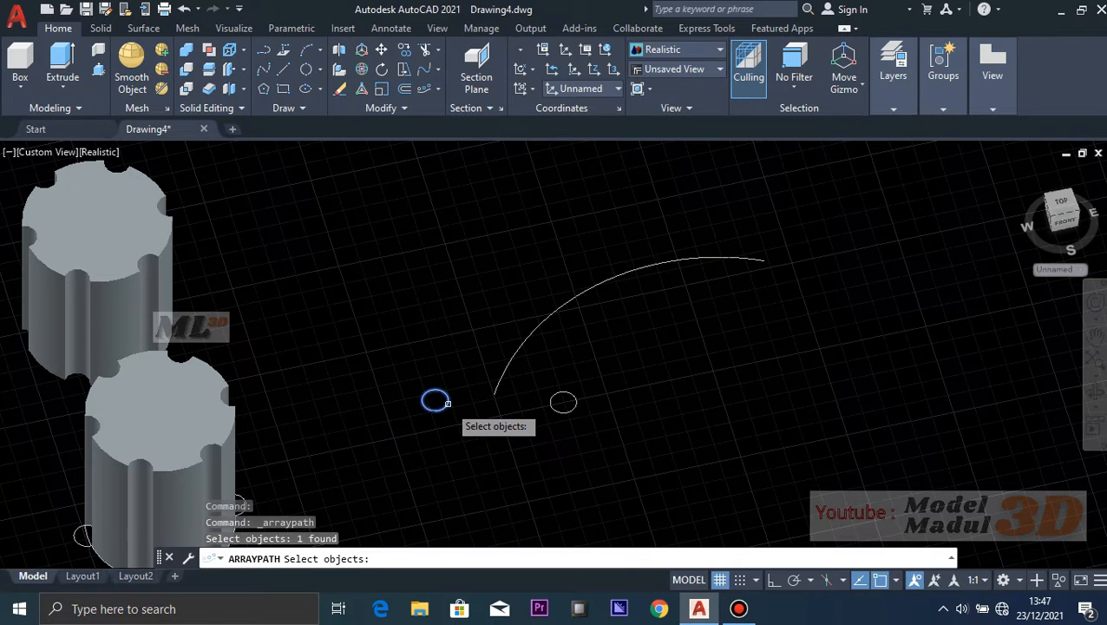
pyautogui.press('Return')
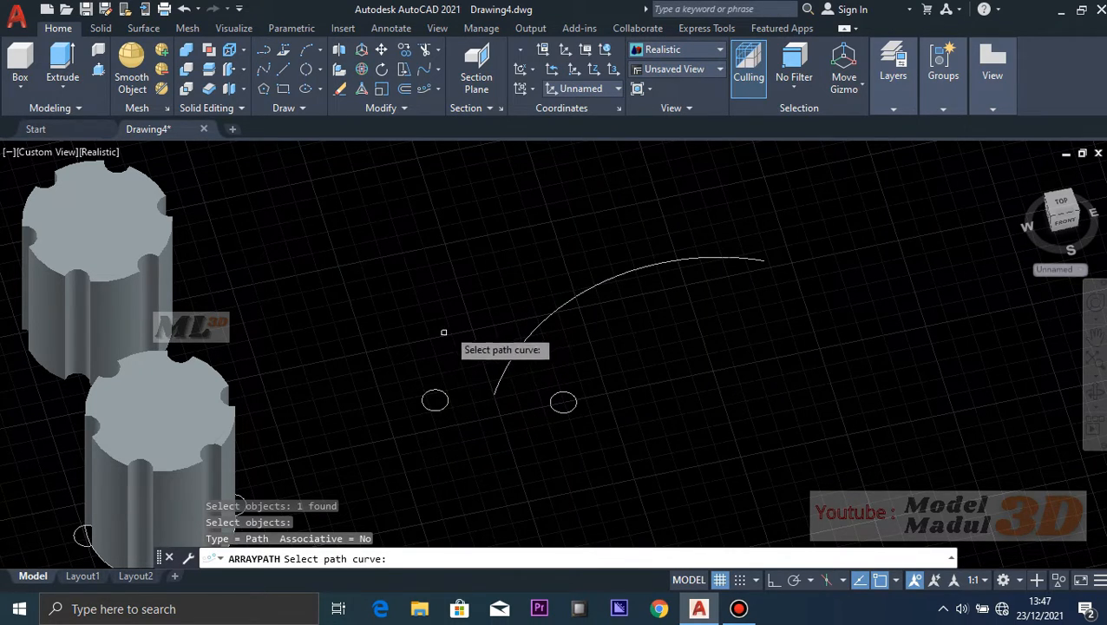
pyautogui.click(625, 272)
pyautogui.scroll(-2, 625, 271)
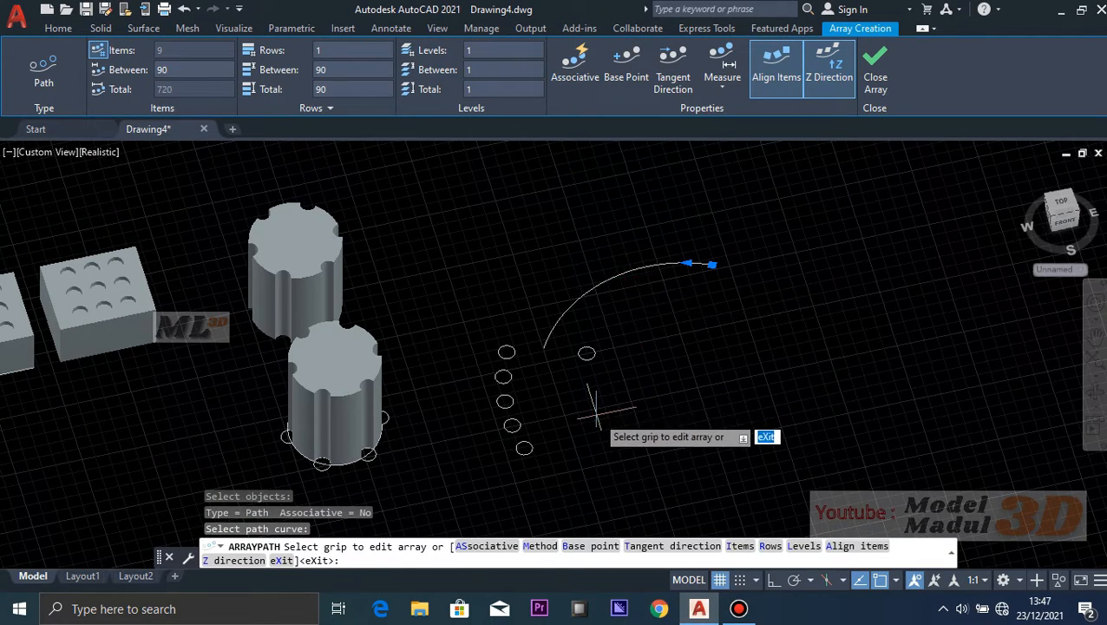
# - Turn on Ortho mode and accept the path array after checking the circle copies against the arc
pyautogui.keyDown('shift'); pyautogui.moveTo(694, 400); pyautogui.dragTo(804, 329, button='middle'); pyautogui.keyUp('shift')
pyautogui.scroll(2, 747, 341)
pyautogui.scroll(-4, 748, 341)
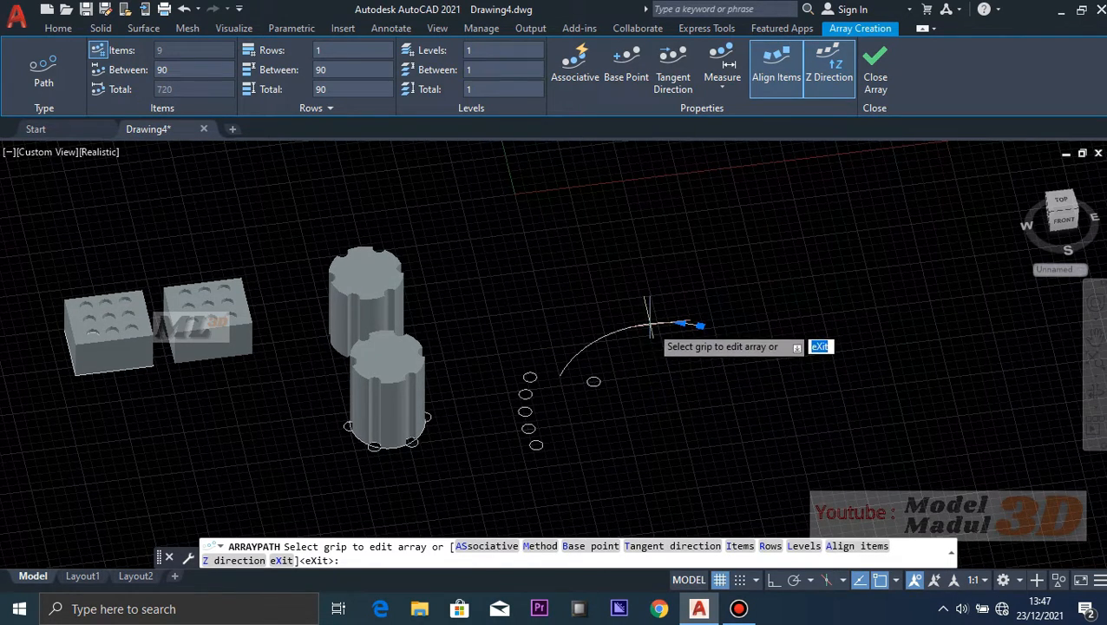
pyautogui.press('F8')
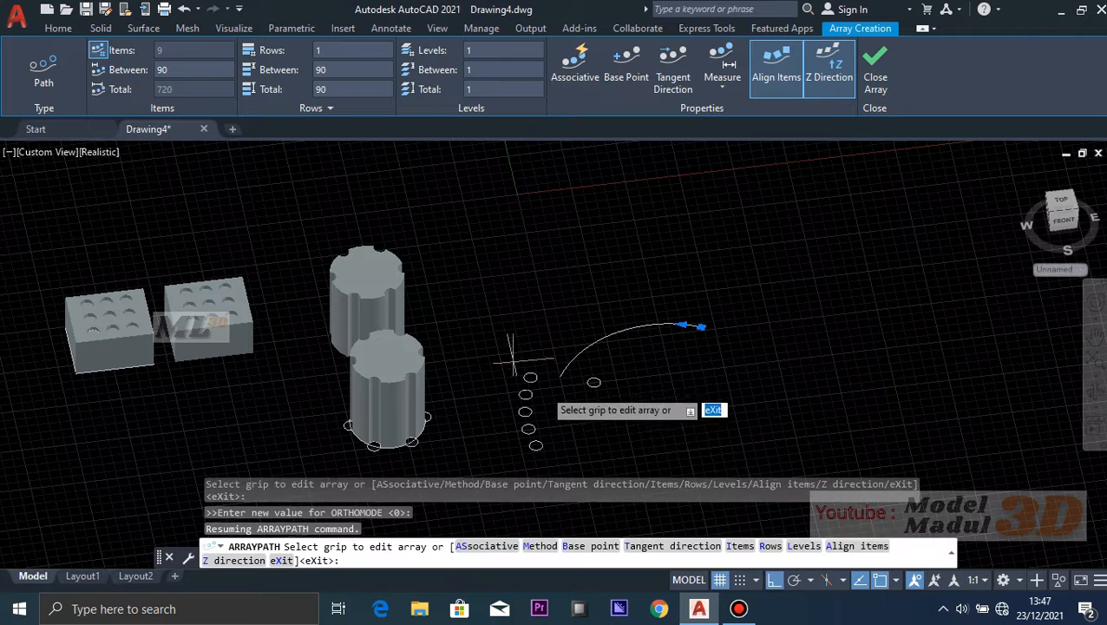
pyautogui.scroll(2, 596, 404)
pyautogui.scroll(2, 661, 360)
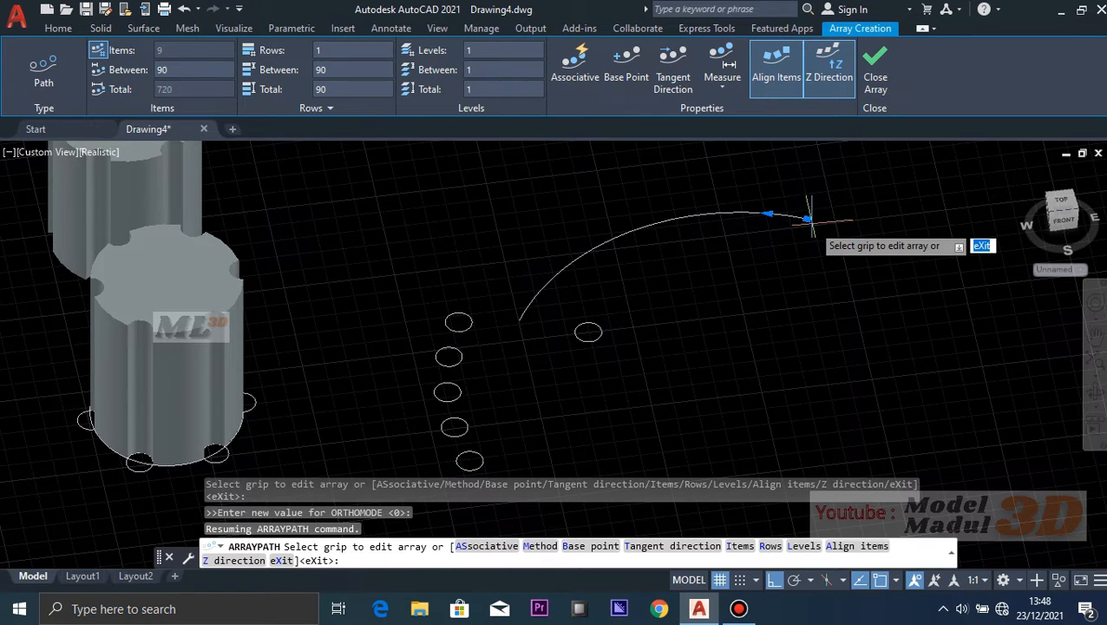
pyautogui.moveTo(706, 358)
pyautogui.mouseDown(button='middle')
pyautogui.moveTo(702, 274)
pyautogui.moveTo(658, 345)
pyautogui.mouseUp(button='middle')
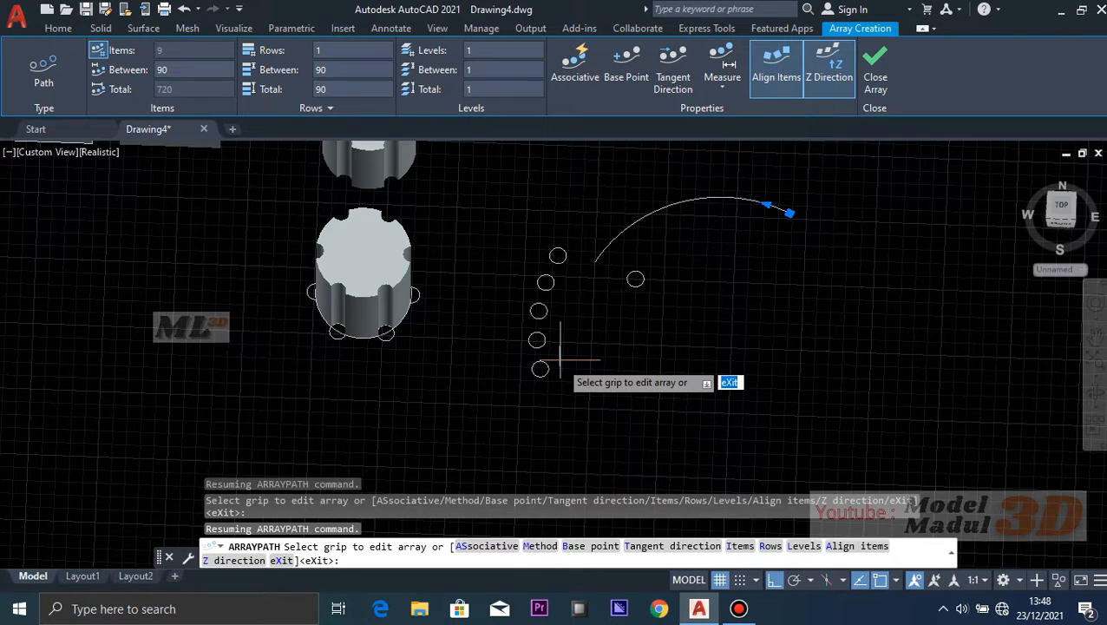
pyautogui.click(877, 61)
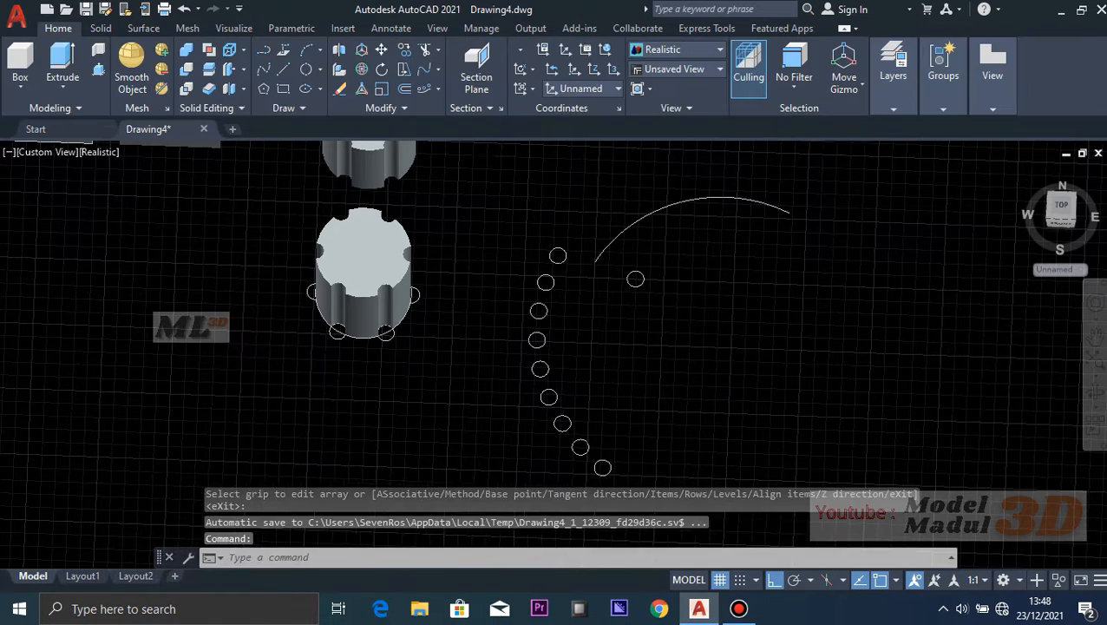
# - Undo the previous path array and array the small circle outside the arc along it, choosing the path near the arc's lower end
pyautogui.keyDown('shift'); pyautogui.moveTo(736, 322); pyautogui.dragTo(738, 373, button='middle'); pyautogui.keyUp('shift')
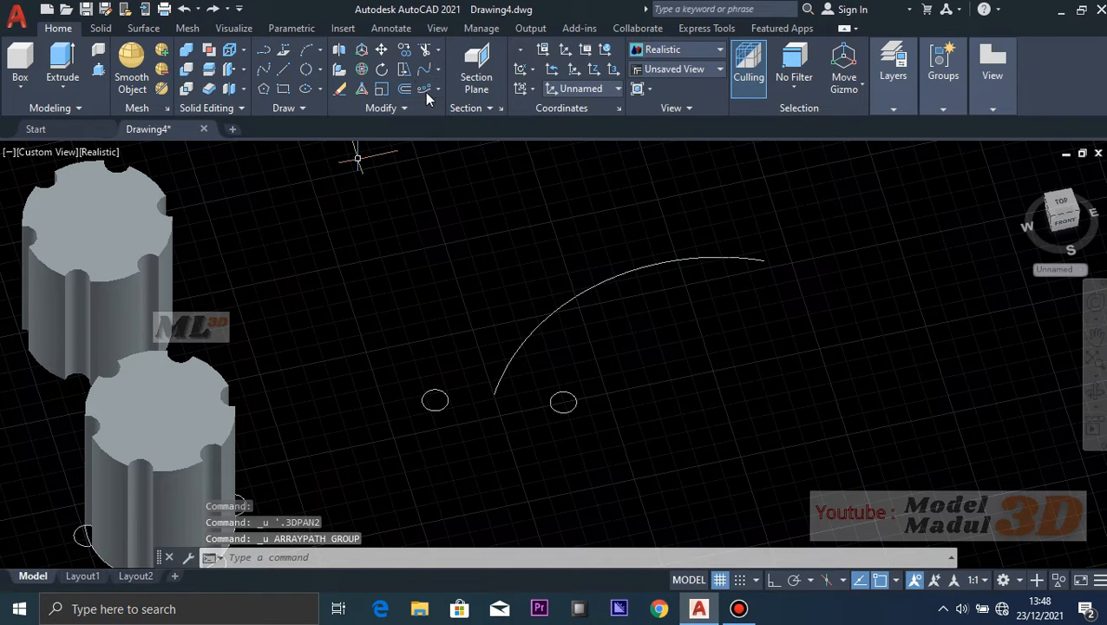
pyautogui.click(448, 401)
pyautogui.press('Return')
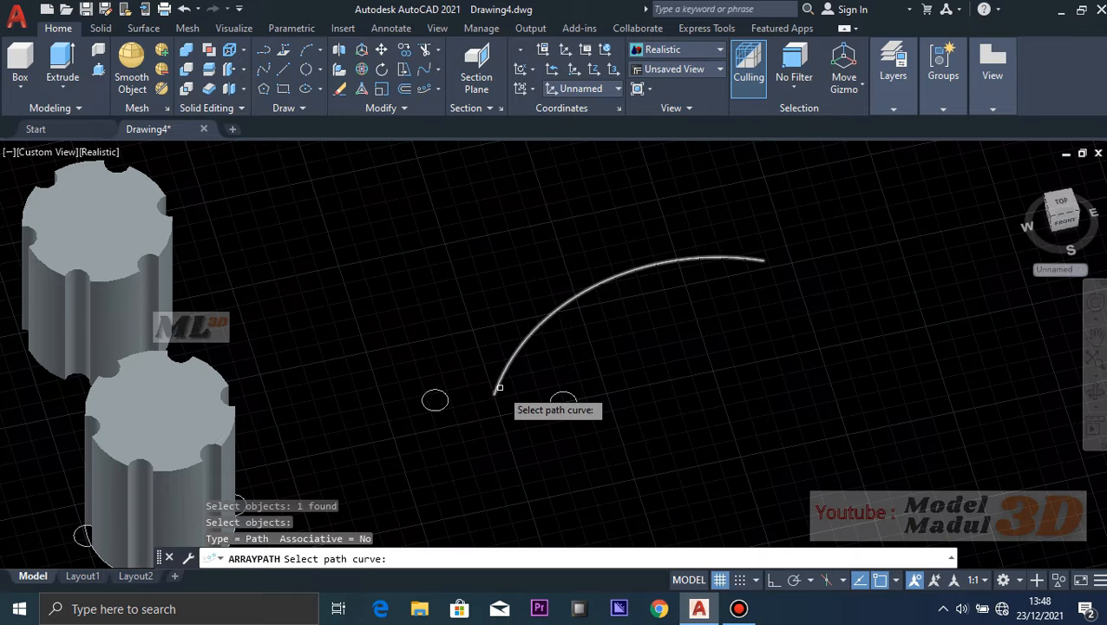
pyautogui.click(495, 389)
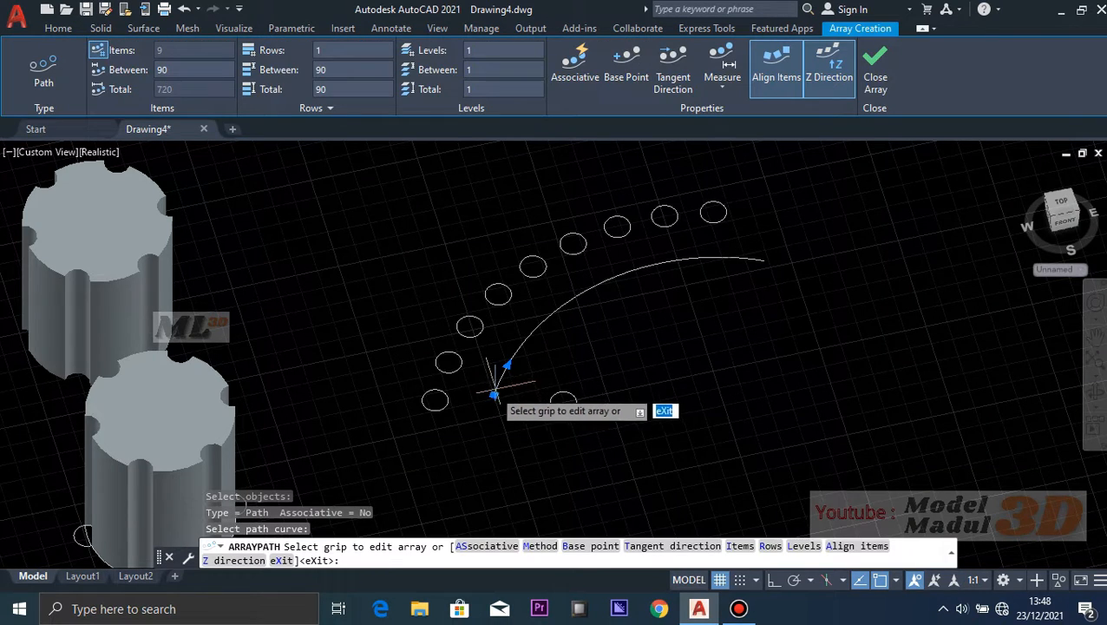
pyautogui.moveTo(850, 305); pyautogui.dragTo(793, 382, button='middle')
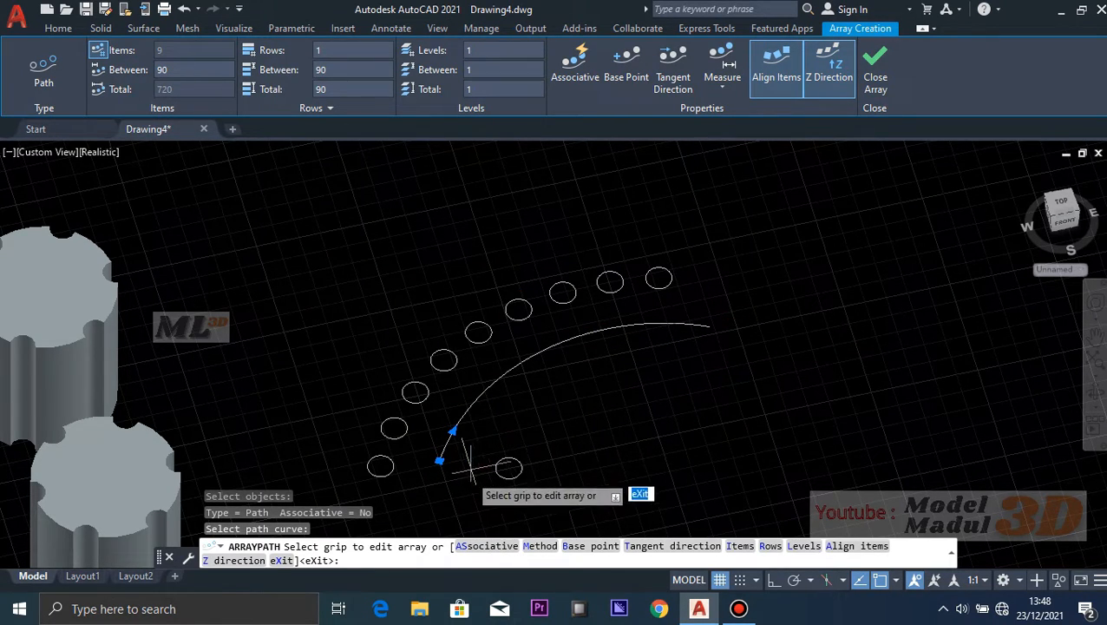
pyautogui.moveTo(637, 432); pyautogui.dragTo(695, 383, button='middle')
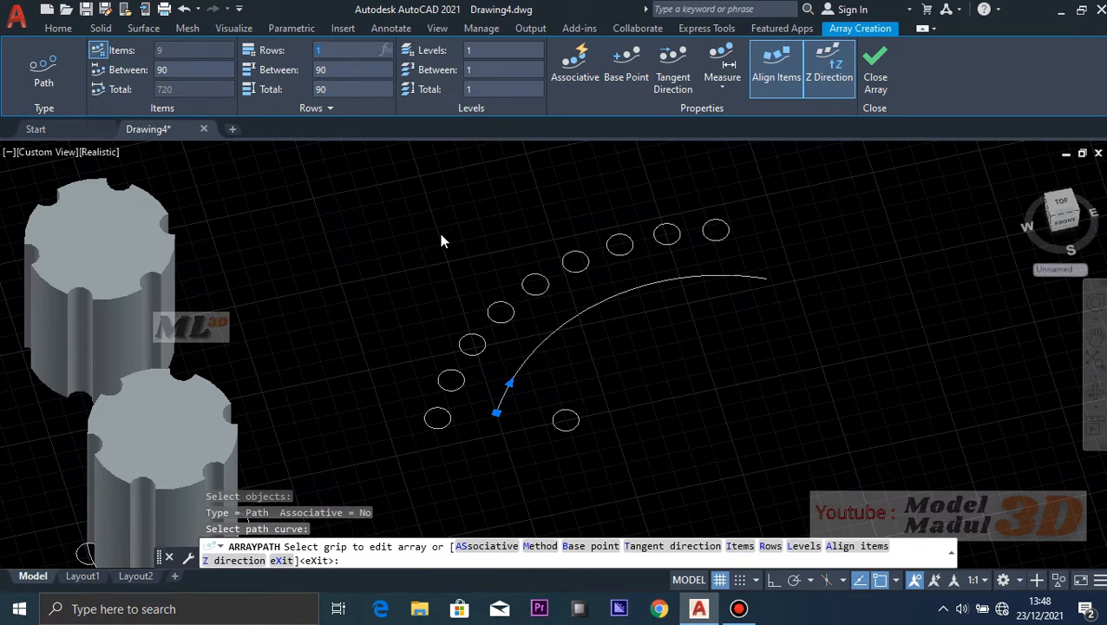
# - Set the path array to 2 rows with 150 between rows and accept it
pyautogui.write('2')
pyautogui.press('Return')
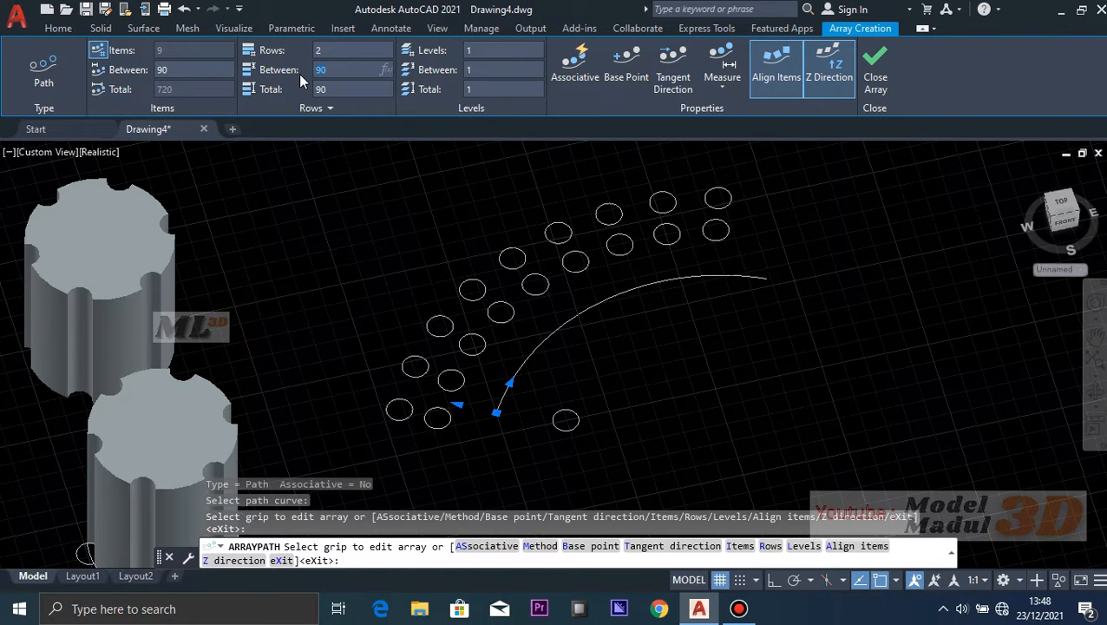
pyautogui.write('50')
pyautogui.press('Return')
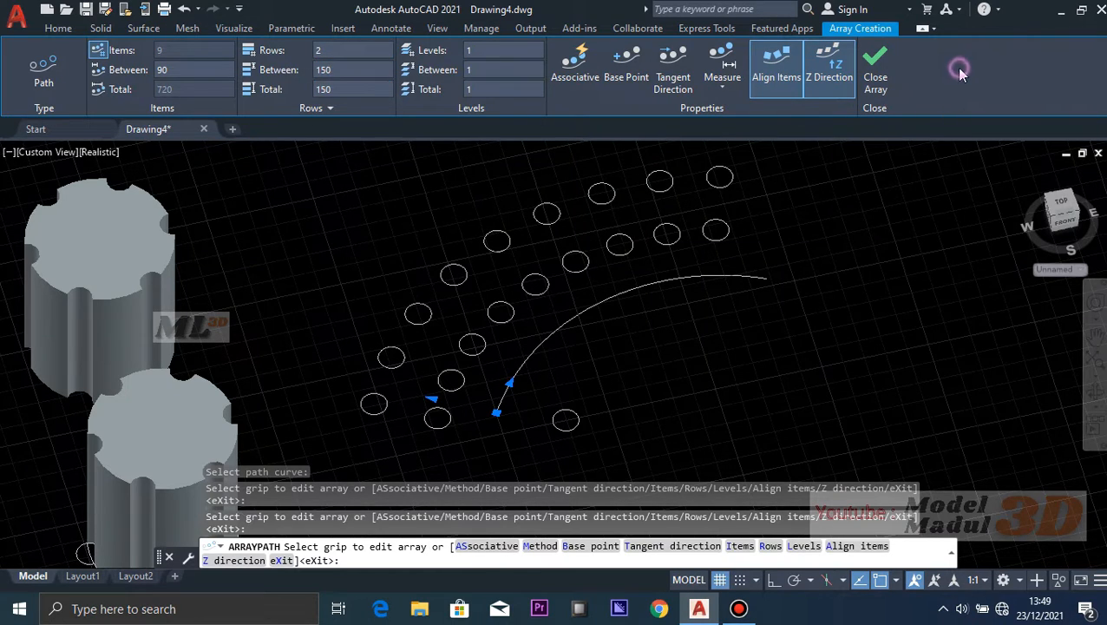
pyautogui.click(879, 65)
pyautogui.scroll(-2, 746, 330)
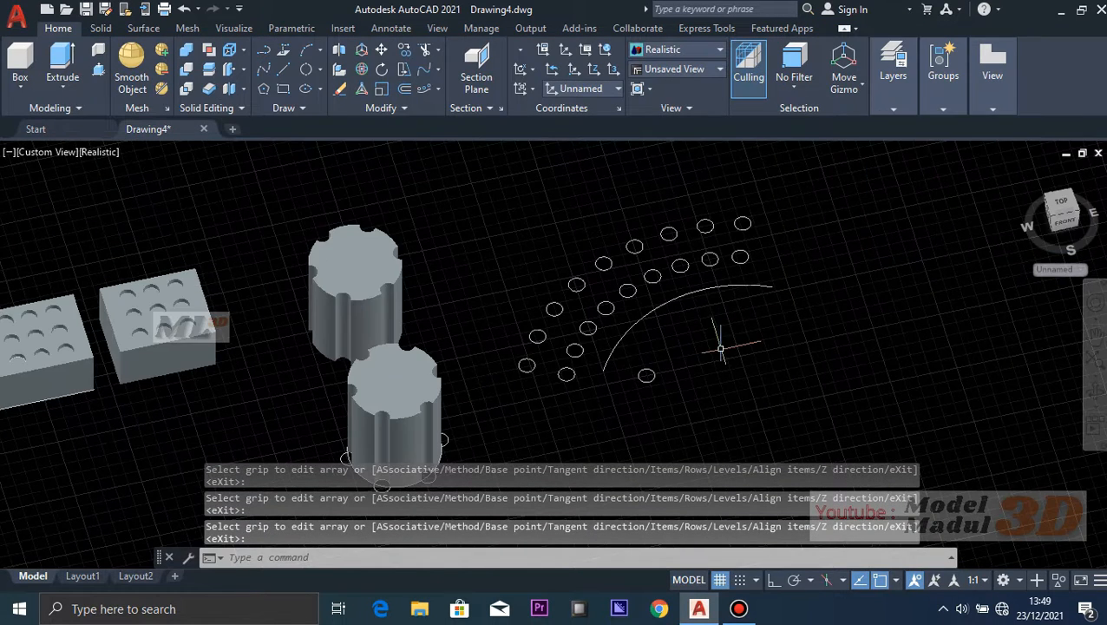
# - Path Array the small circle inside the arc along the same arc with 1 row and 90 item spacing, and accept it
pyautogui.moveTo(717, 346); pyautogui.dragTo(610, 312, button='middle')
pyautogui.press('Escape')
pyautogui.scroll(3, 590, 347)
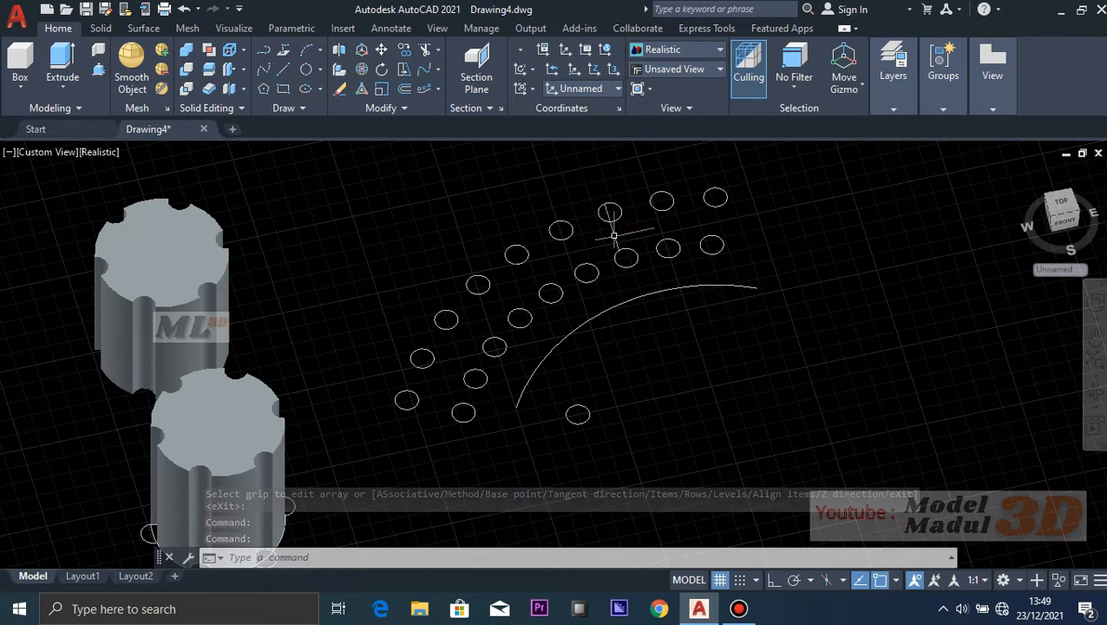
pyautogui.click(424, 91)
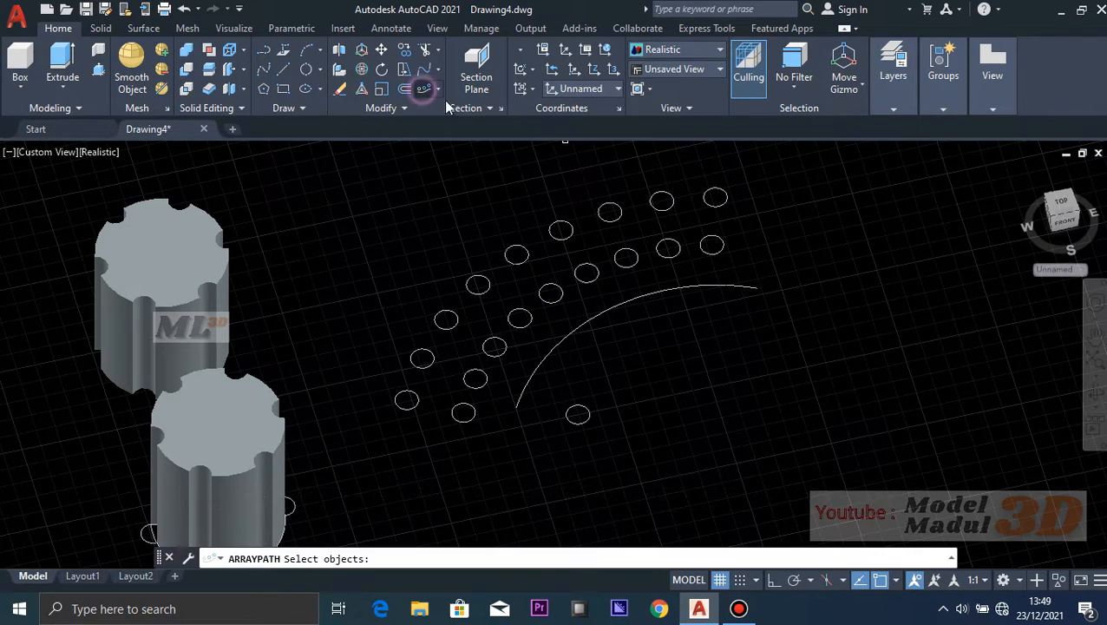
pyautogui.click(578, 415)
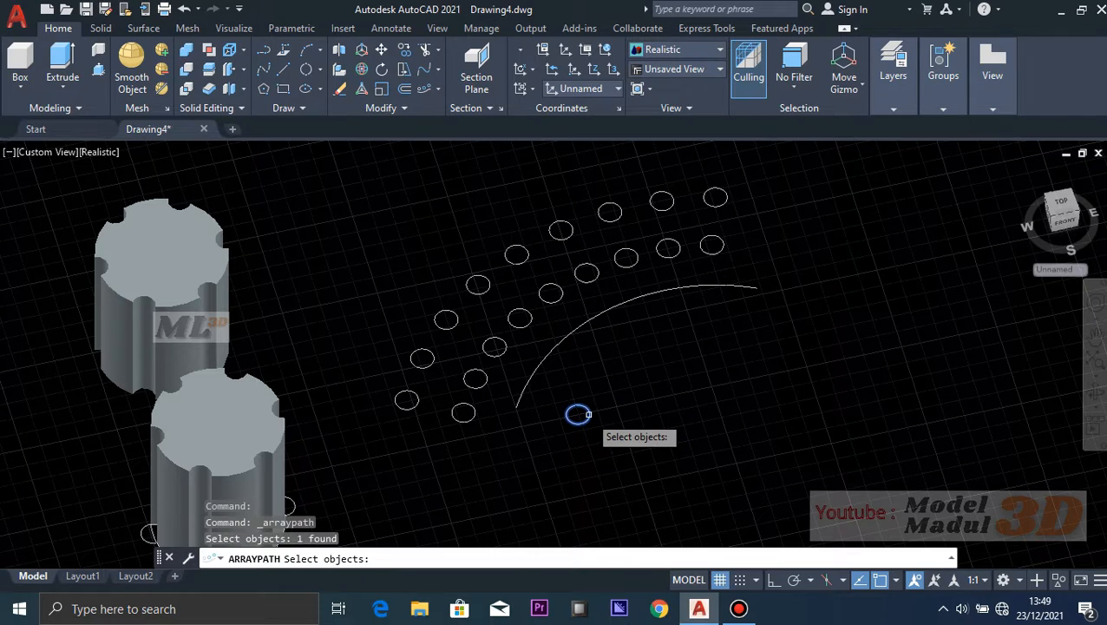
pyautogui.press('Return')
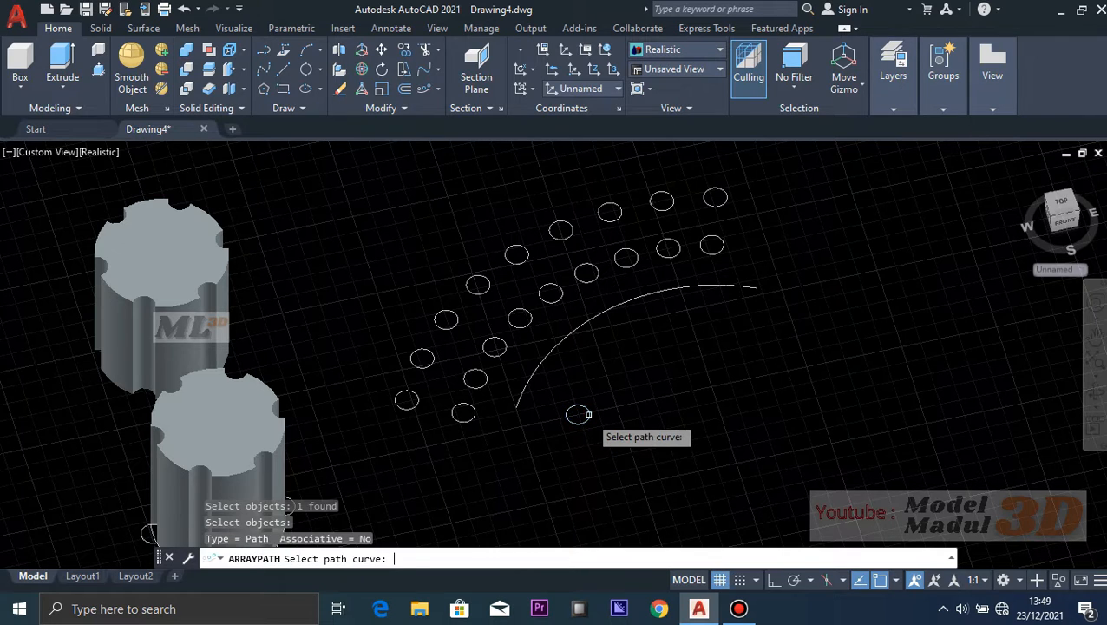
pyautogui.click(526, 390)
pyautogui.scroll(3, 634, 399)
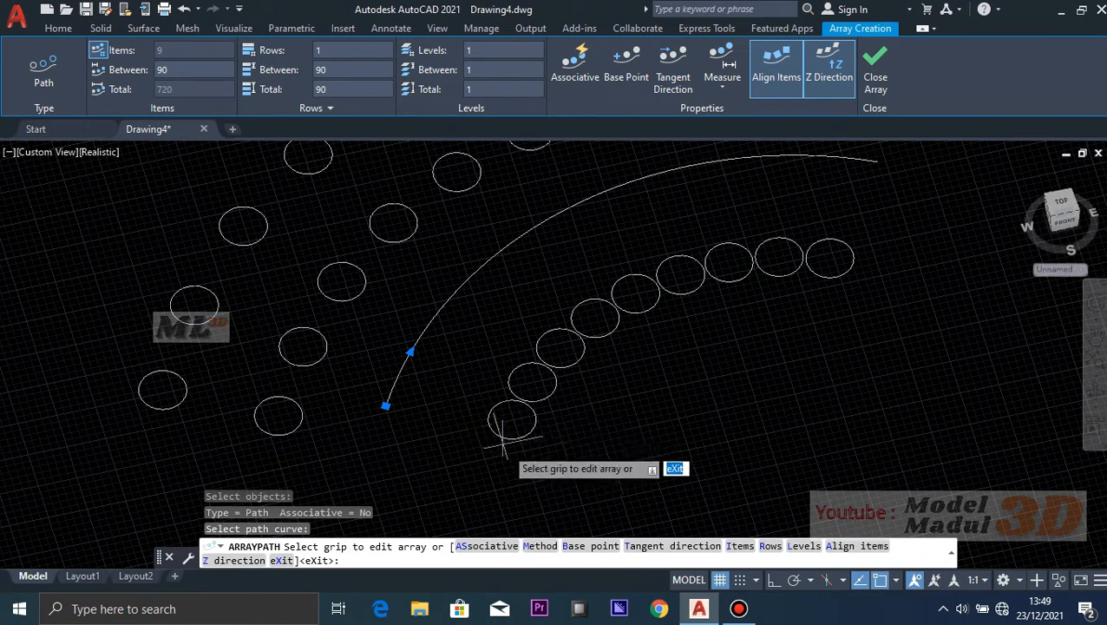
pyautogui.moveTo(879, 282); pyautogui.dragTo(870, 326, button='middle')
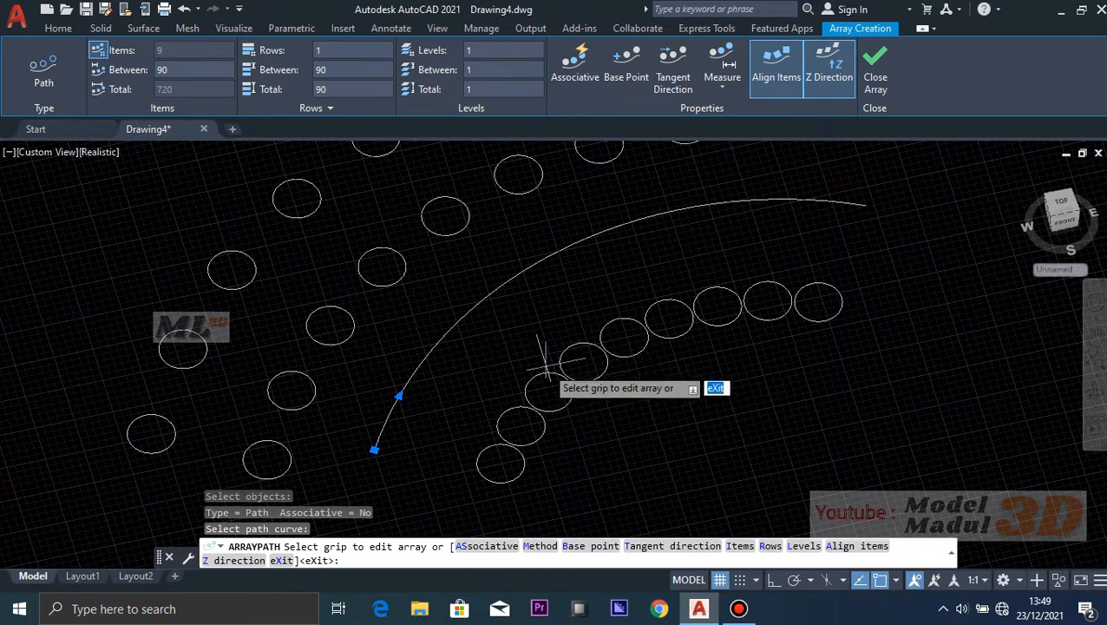
pyautogui.scroll(-3, 890, 304)
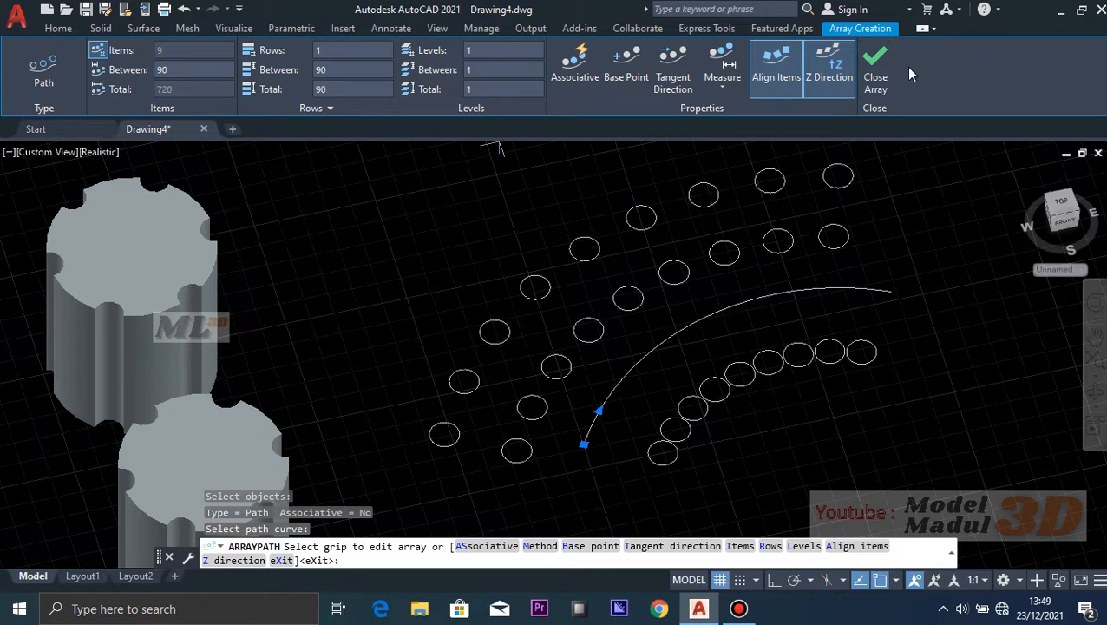
pyautogui.click(877, 71)
# - Compare the circle arrays on both sides of the arc, selecting the arc to highlight the shared path and deselecting it
pyautogui.moveTo(920, 254); pyautogui.dragTo(778, 304, button='middle')
pyautogui.scroll(-2, 757, 378)
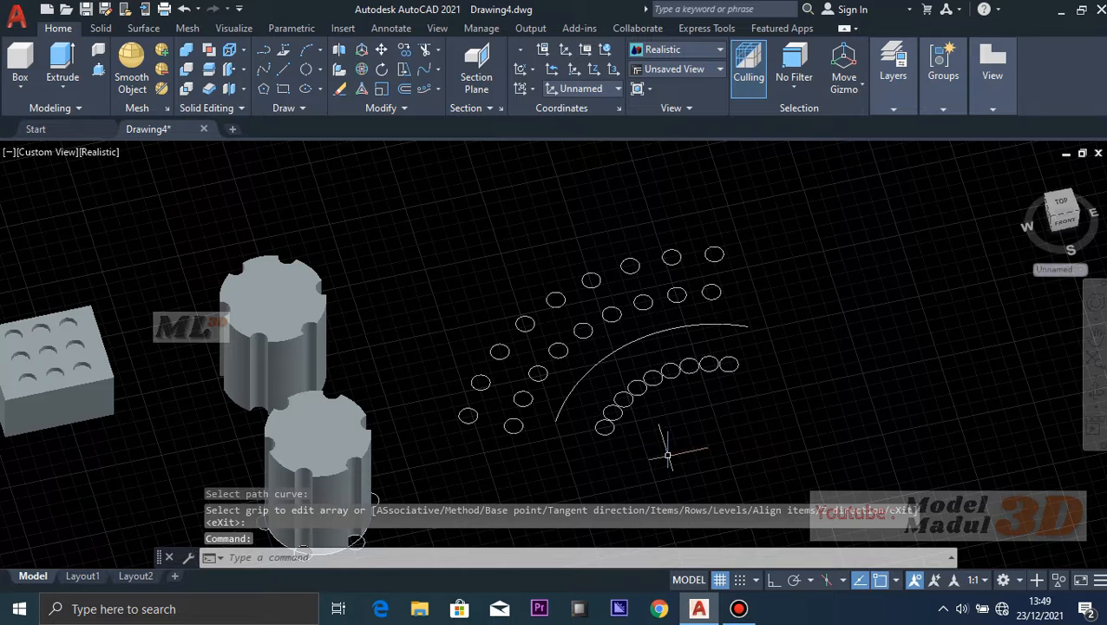
pyautogui.moveTo(668, 455); pyautogui.dragTo(720, 382, button='middle')
pyautogui.moveTo(808, 382); pyautogui.dragTo(652, 445, button='middle')
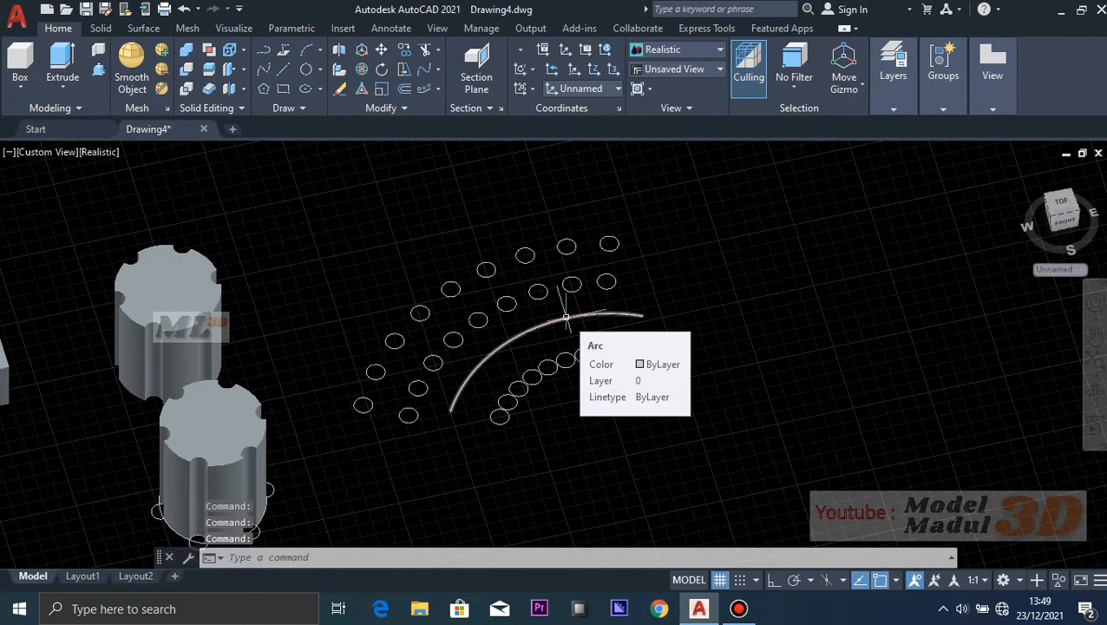
pyautogui.click(576, 319)
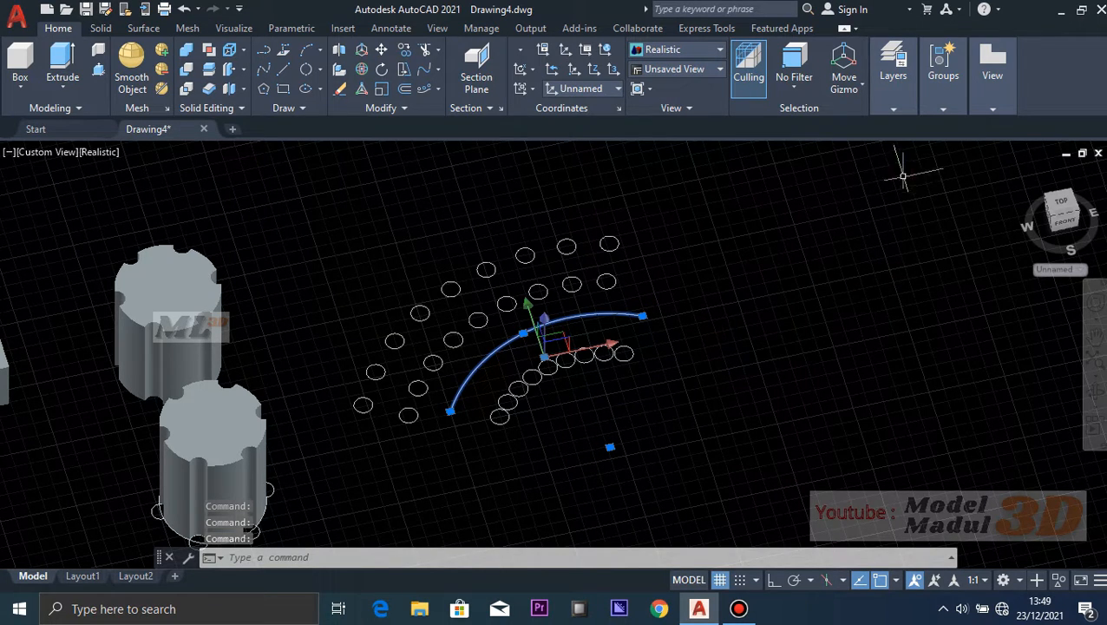
pyautogui.moveTo(791, 315); pyautogui.dragTo(591, 397, button='middle')
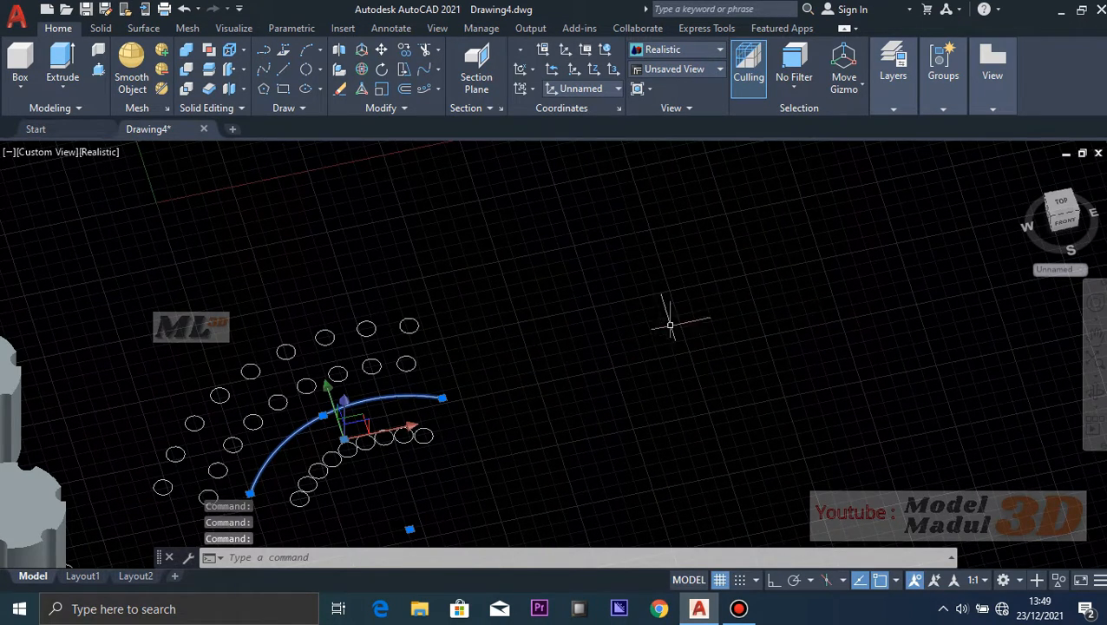
pyautogui.scroll(-2, 670, 326)
pyautogui.press('Escape')
# - Review the whole drawing, from the 2D offset shapes and stepped solids to the nine-hole blocks, notched cylinders and arc arrays
pyautogui.moveTo(551, 361); pyautogui.dragTo(868, 310, button='middle')
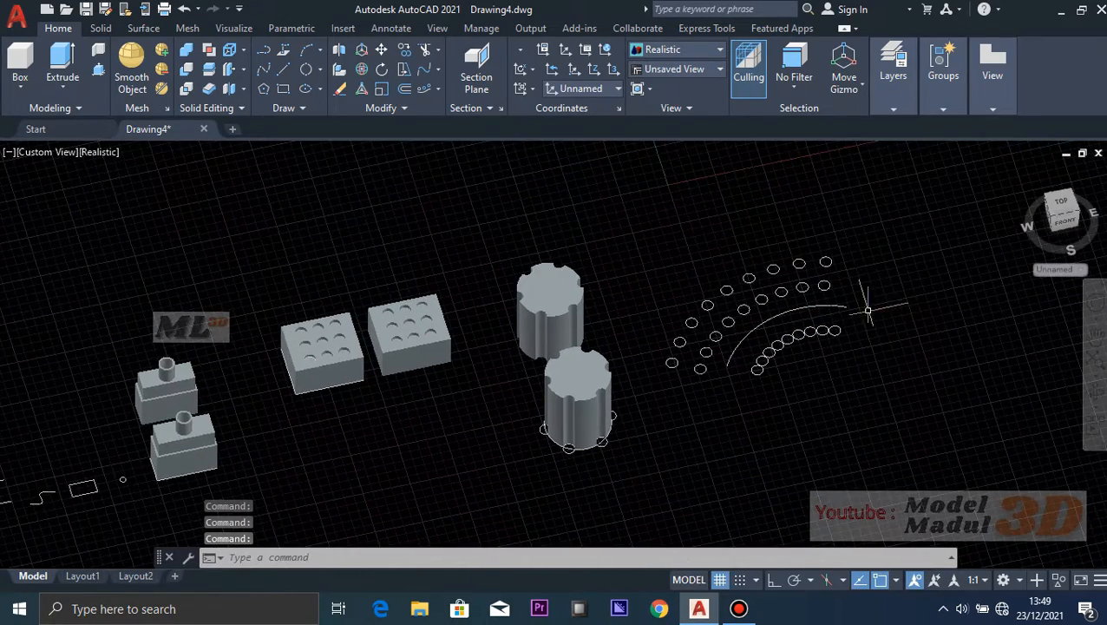
pyautogui.scroll(-3, 838, 321)
pyautogui.scroll(2, 689, 303)
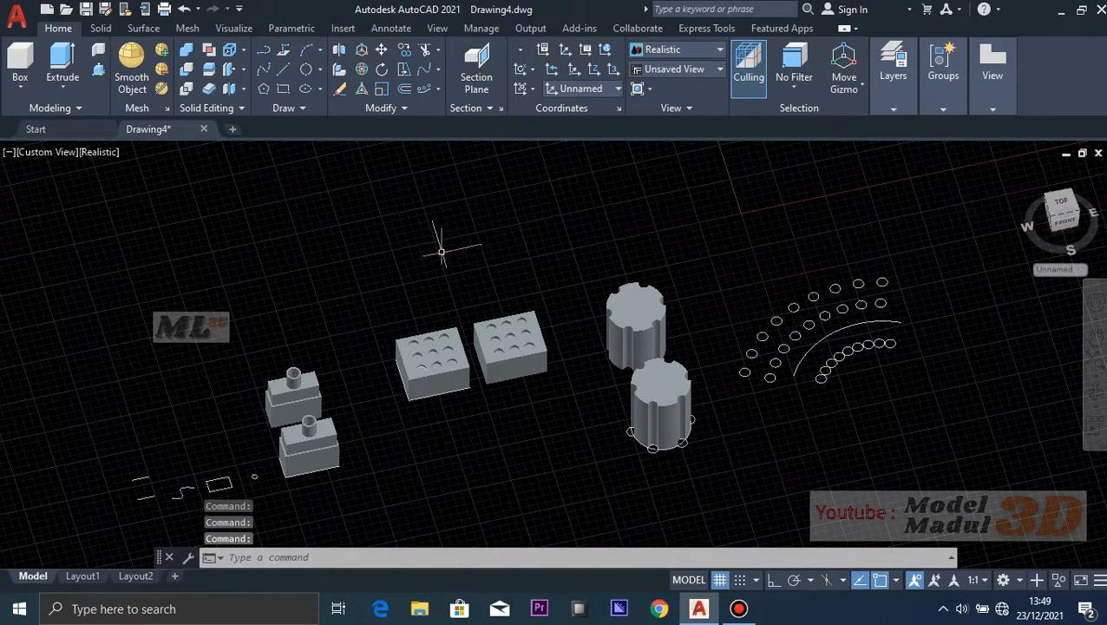
pyautogui.moveTo(441, 252); pyautogui.dragTo(503, 206, button='middle')
pyautogui.scroll(-2, 630, 265)
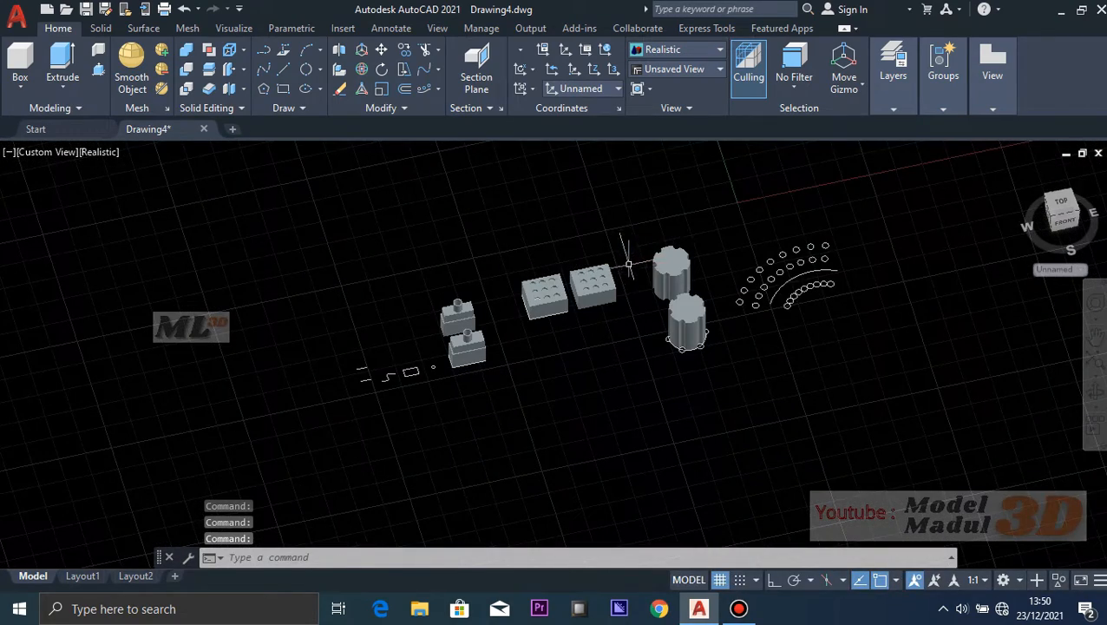
pyautogui.moveTo(617, 230); pyautogui.dragTo(637, 245, button='middle')
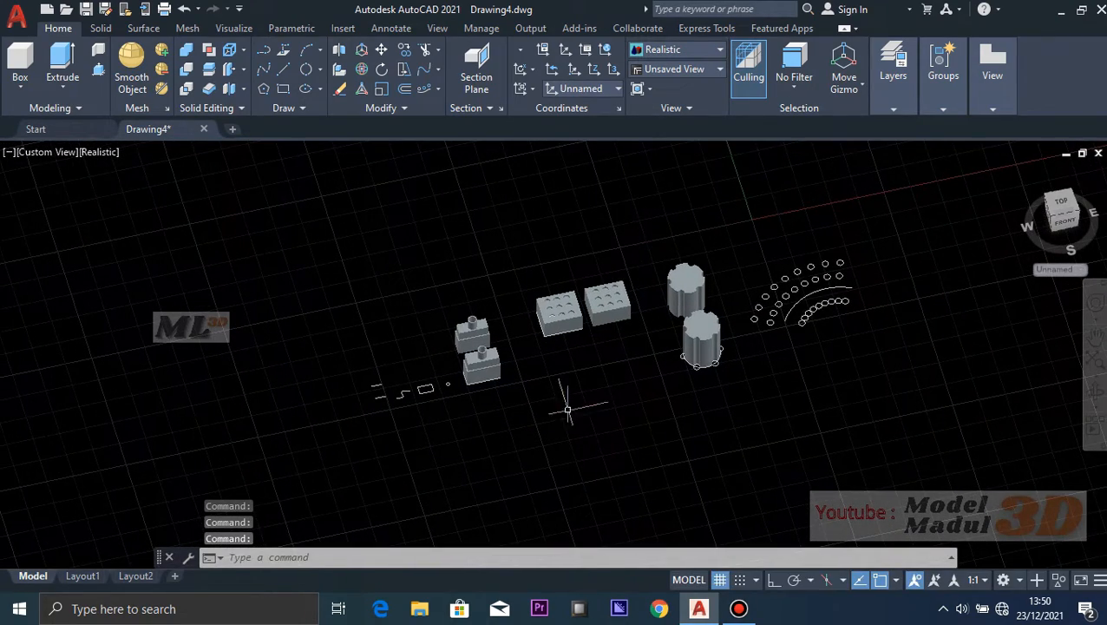
pyautogui.scroll(4, 572, 382)
pyautogui.moveTo(630, 321); pyautogui.dragTo(627, 395, button='middle')
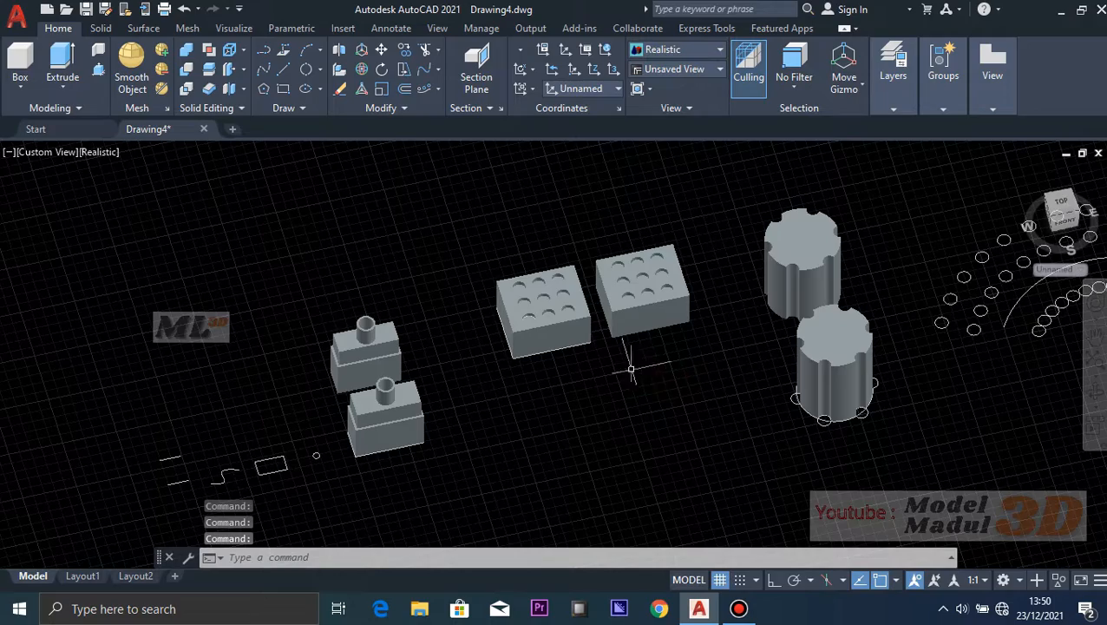
pyautogui.moveTo(702, 403); pyautogui.dragTo(648, 402, button='middle')
pyautogui.moveTo(664, 331); pyautogui.dragTo(642, 344, button='middle')
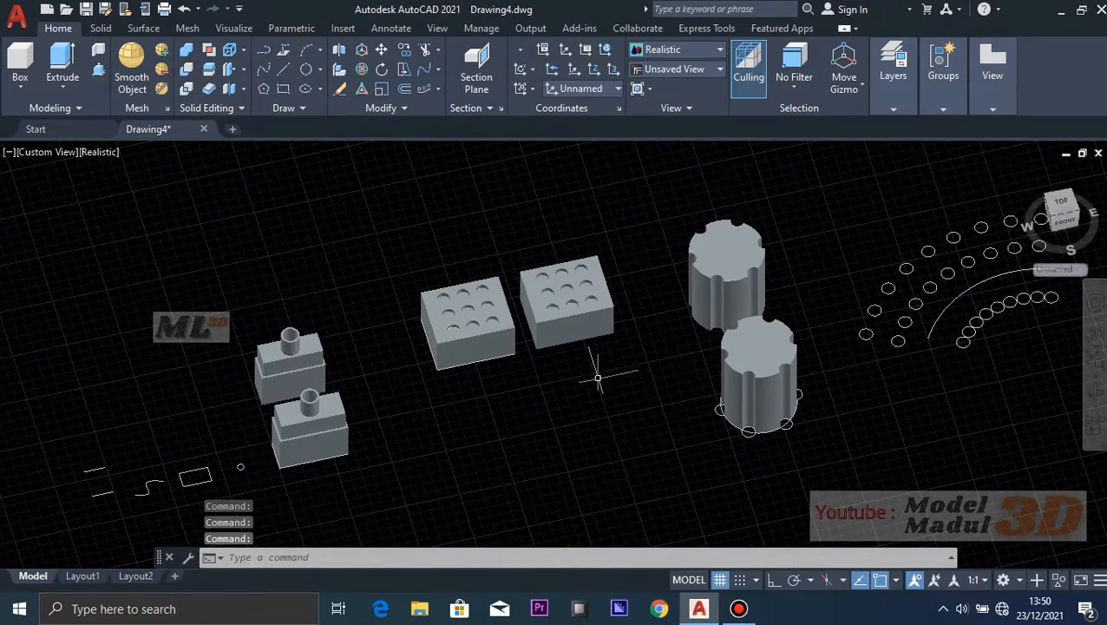
pyautogui.moveTo(653, 401); pyautogui.dragTo(551, 415, button='middle')
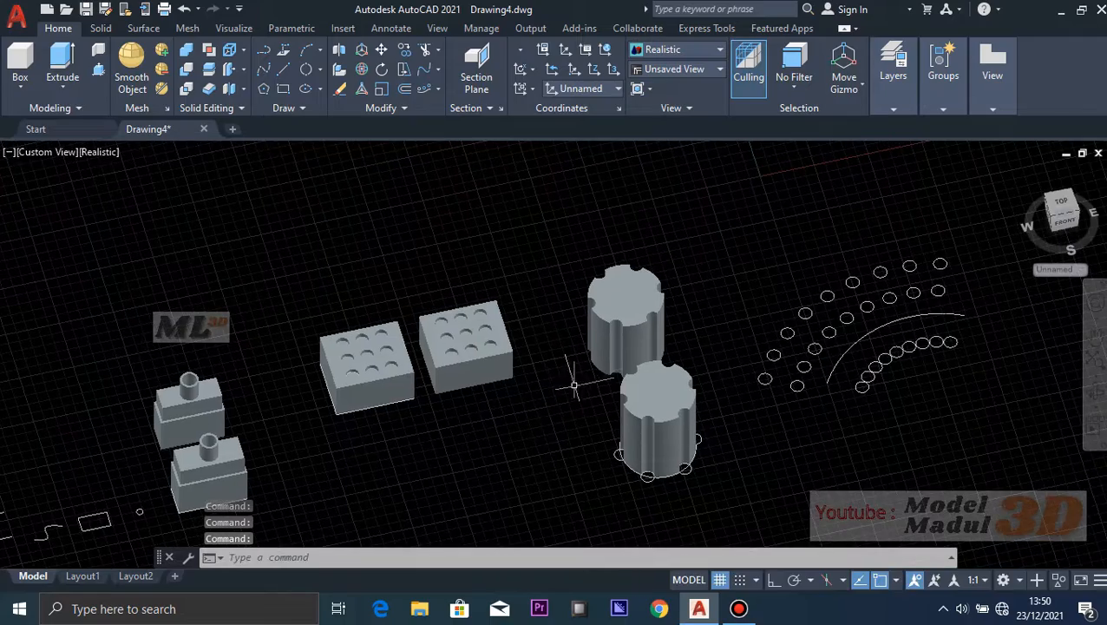
pyautogui.moveTo(753, 239); pyautogui.dragTo(716, 298, button='middle')
pyautogui.middleClick(674, 307)
pyautogui.middleClick(675, 306)
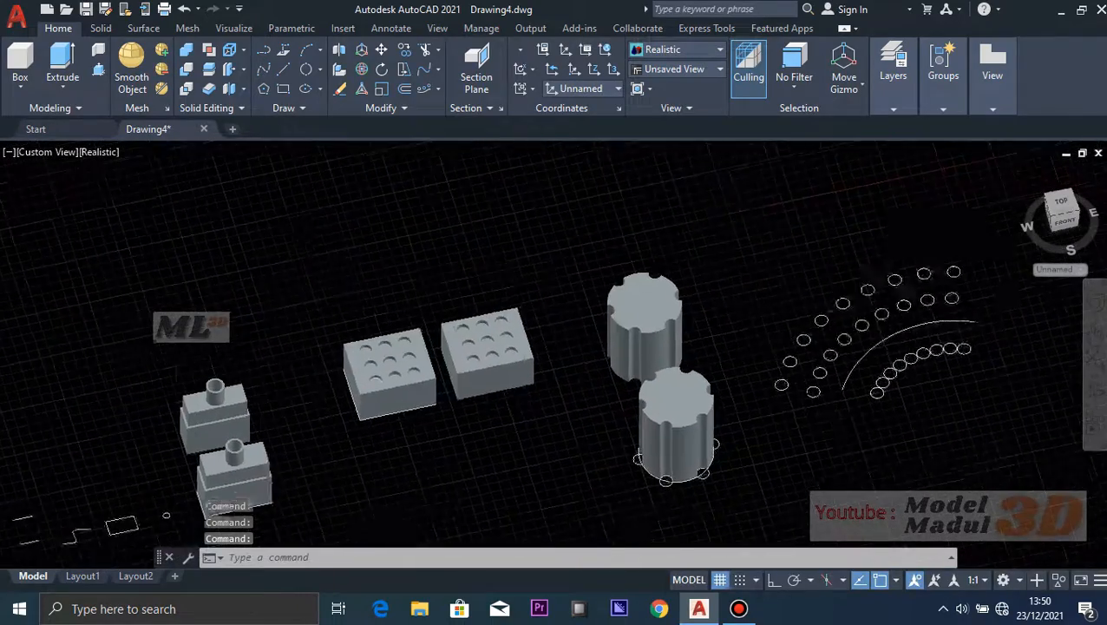
pyautogui.moveTo(630, 383); pyautogui.dragTo(580, 382, button='middle')
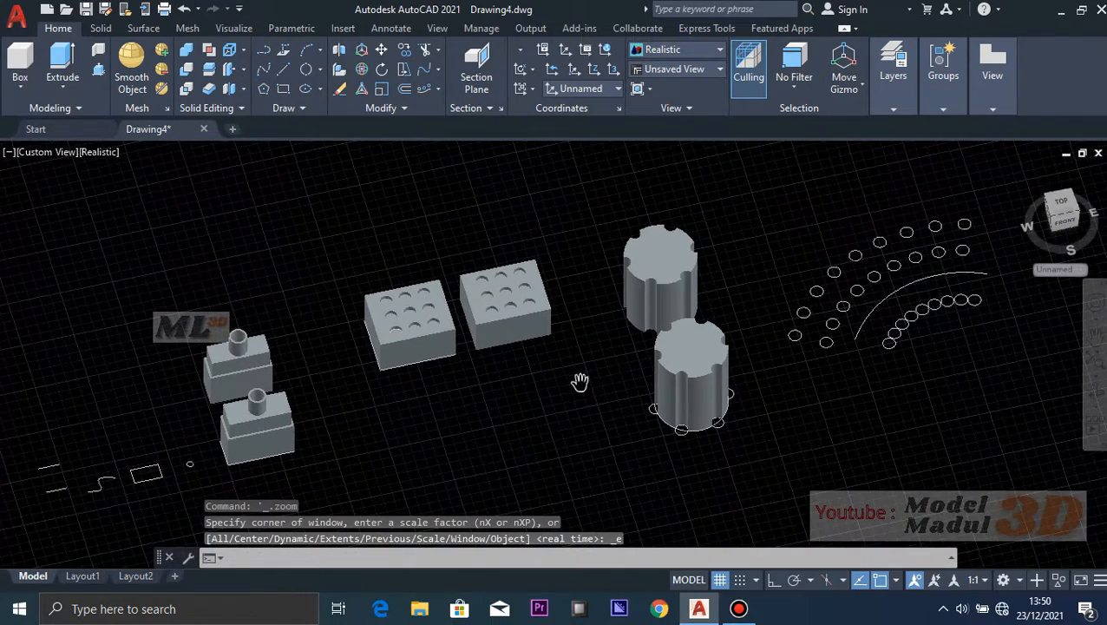